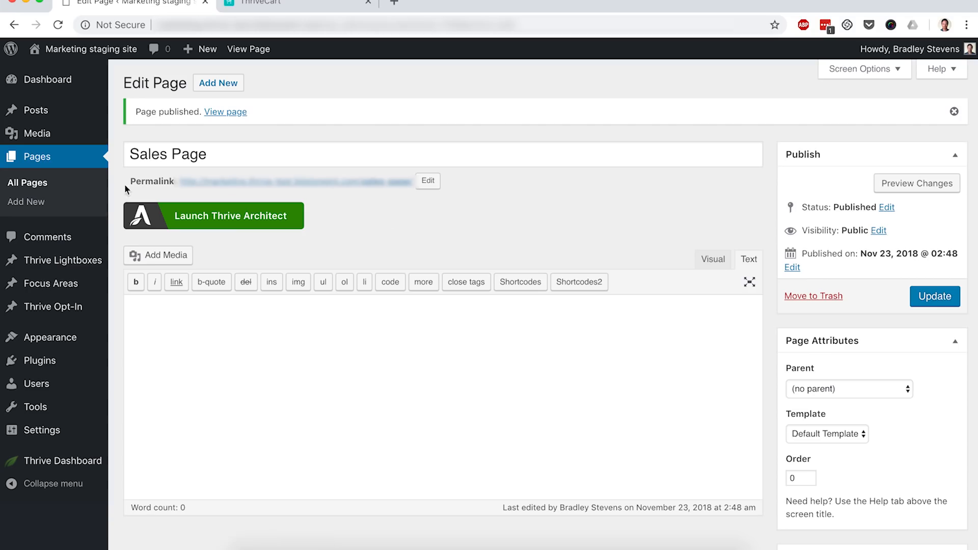
- Create and publish a new page titled "Thank You"
click(35, 204)
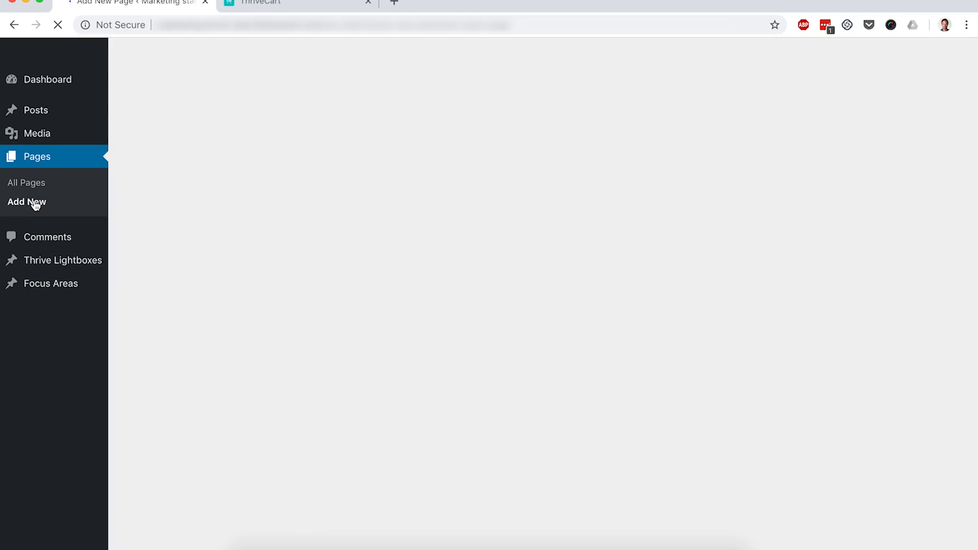
text(Thank You)
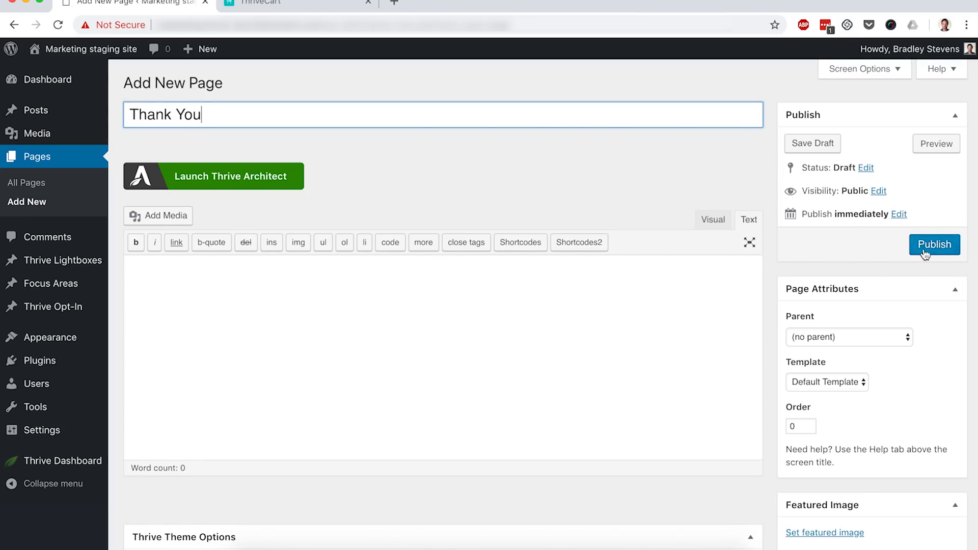
click(933, 250)
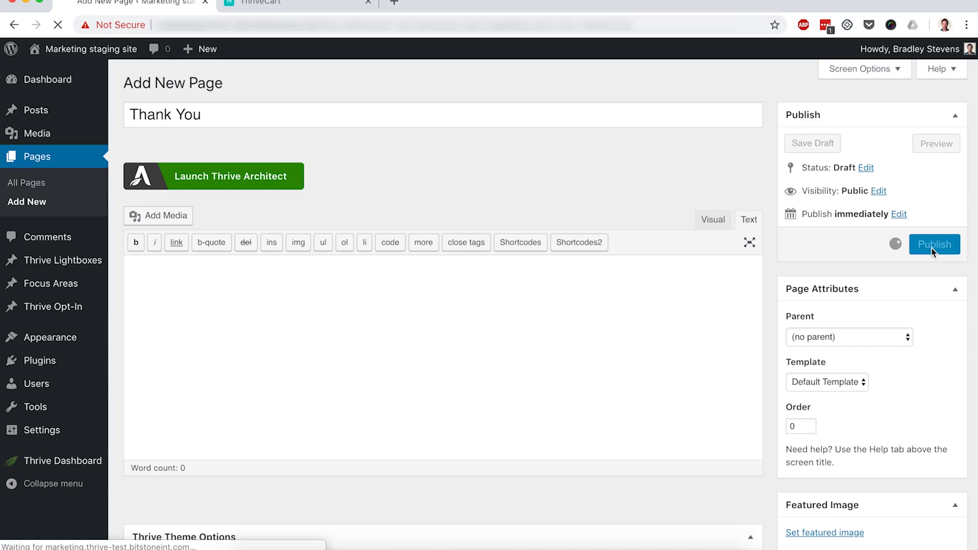
- Open the list of pages filtered to your own pages
click(32, 185)
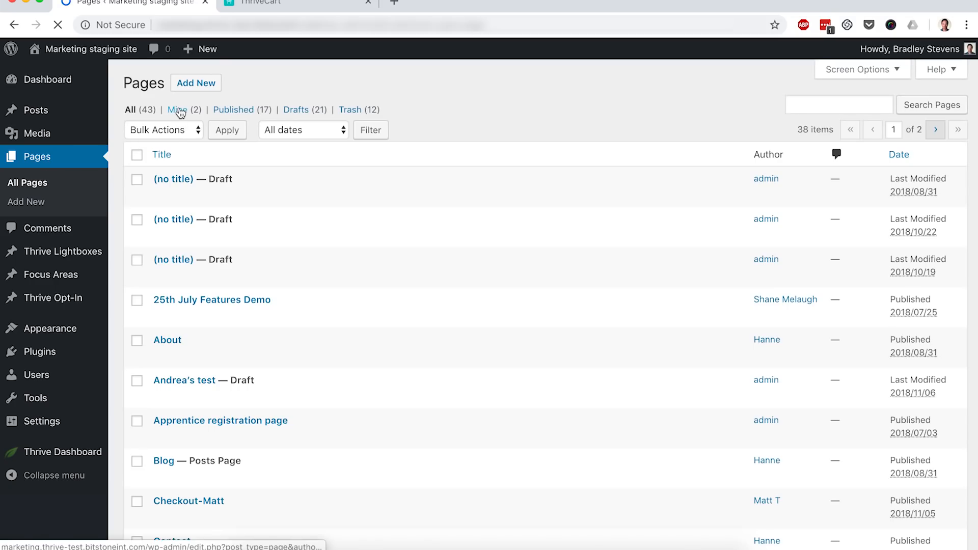
click(178, 110)
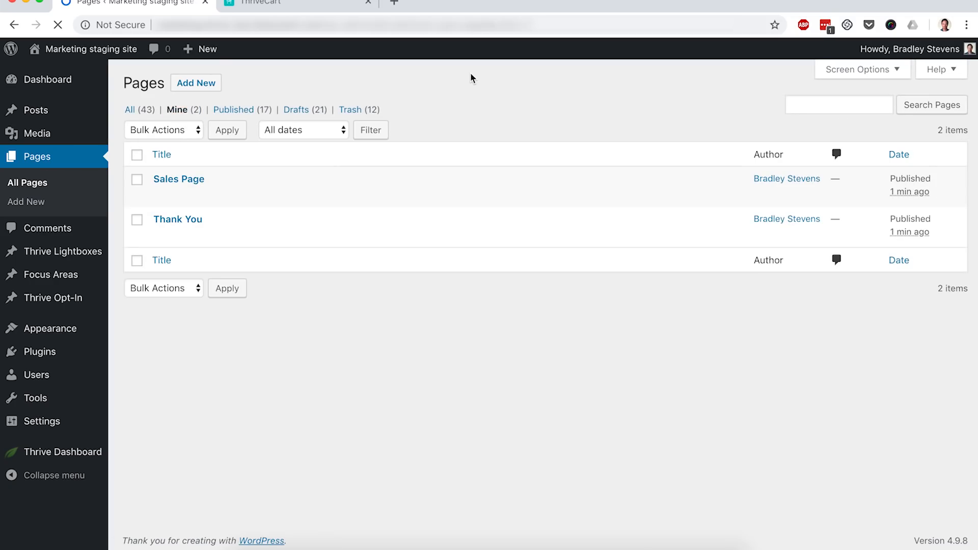
mouse_move(241, 197)
- Switch to ThriveCart and create a new digital product
click(302, 6)
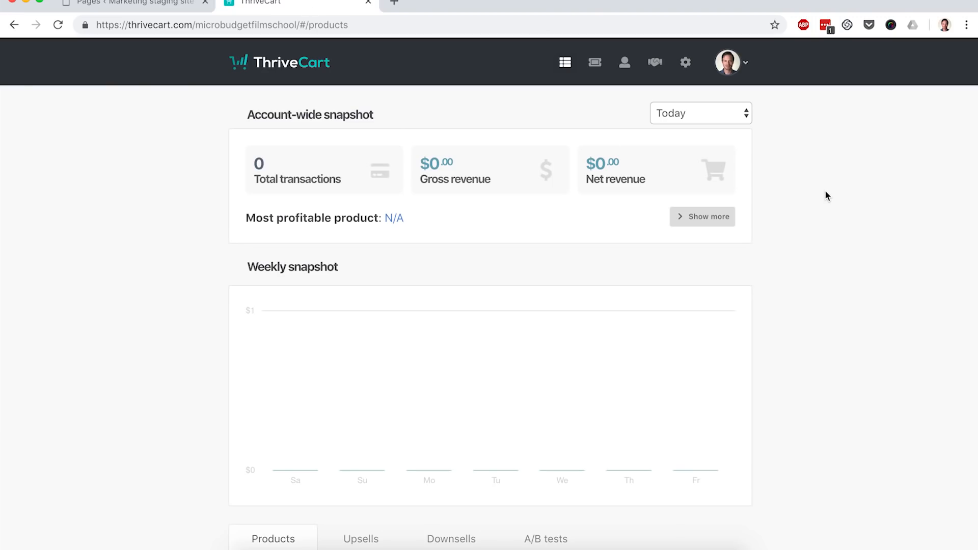
scroll(827, 196, down, 3)
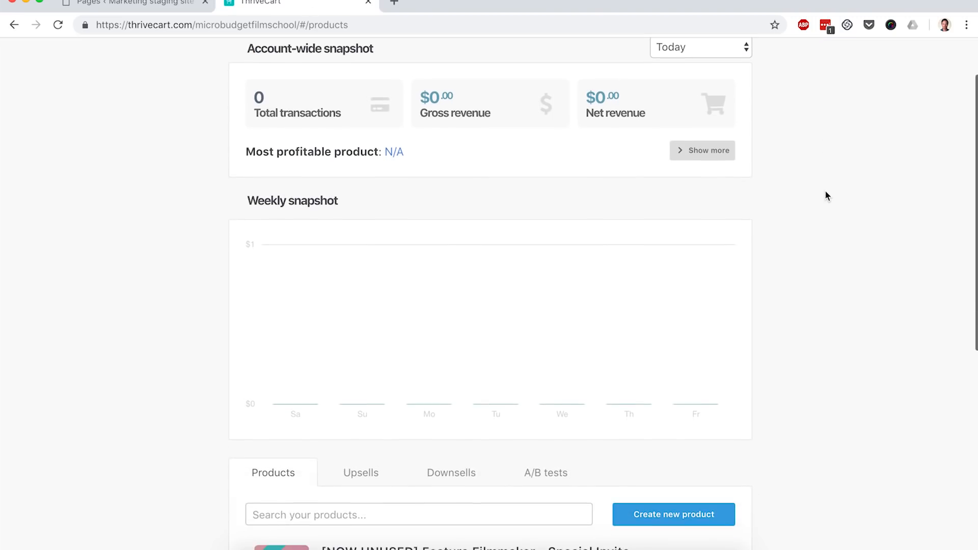
click(655, 514)
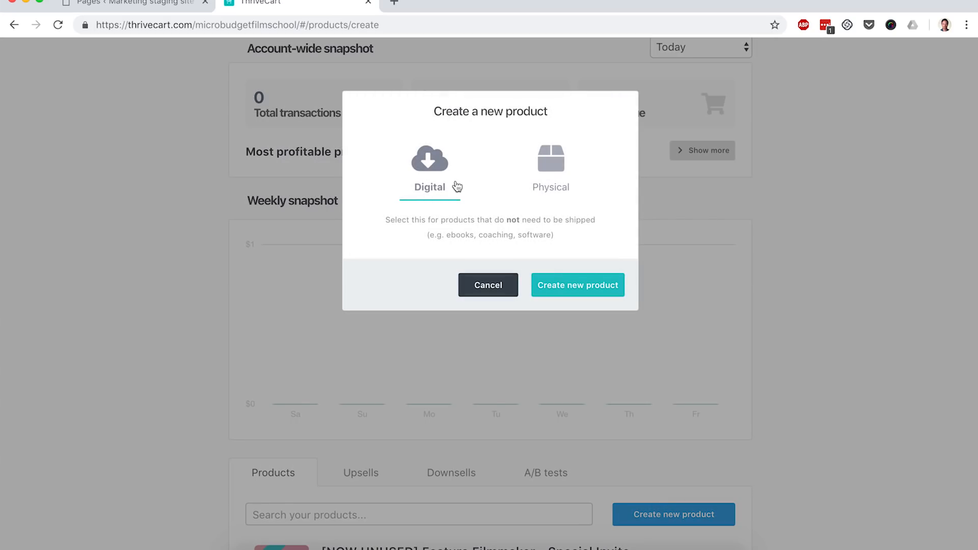
click(580, 286)
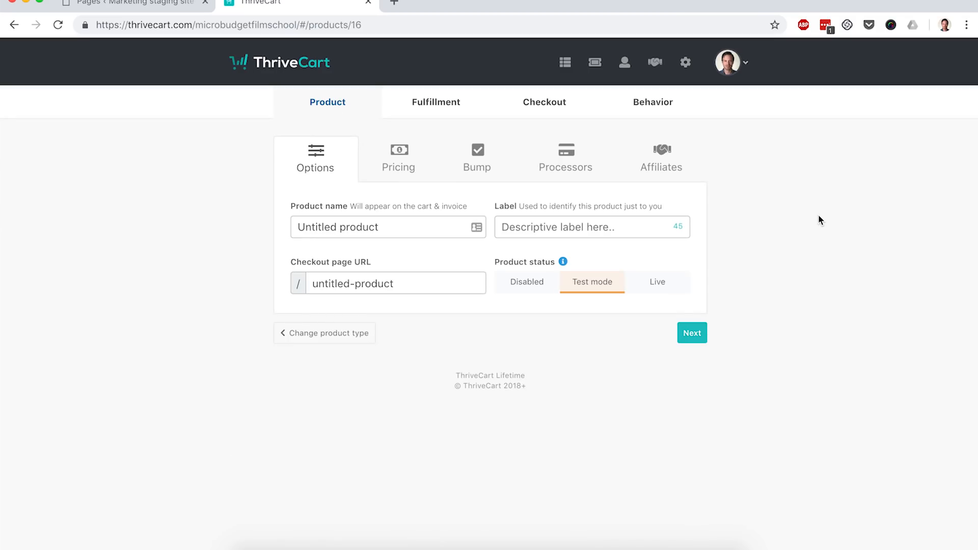
- Name the product "Ultimate Photoshop Course" and give it the label "Course"
click(386, 224)
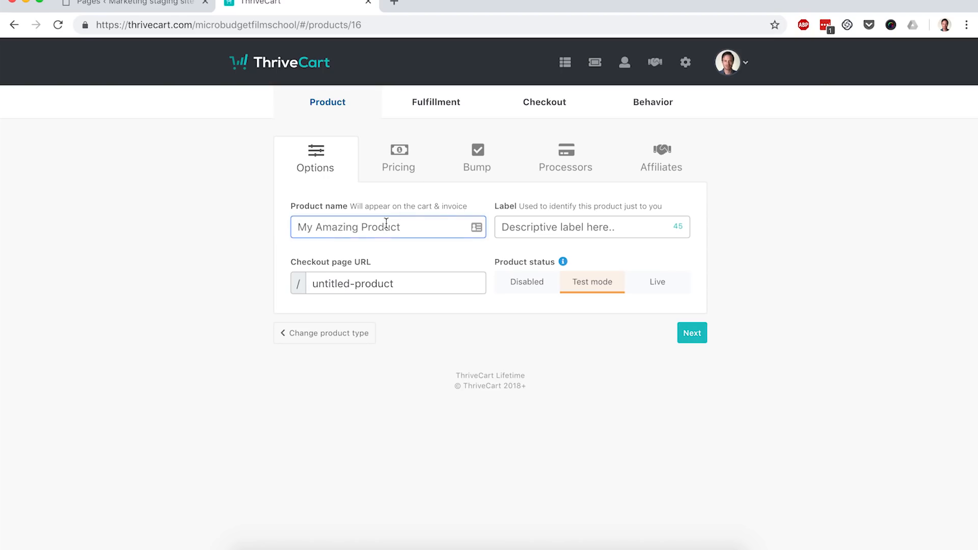
text(Photos)
key(BackSpace)
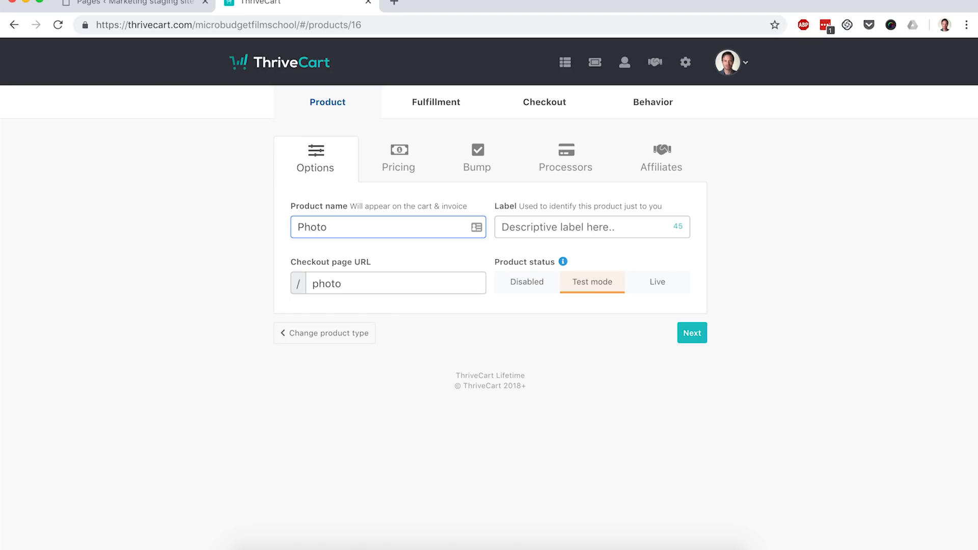
text(shop)
key(super+Left)
text(Ultimate Photoshop Course)
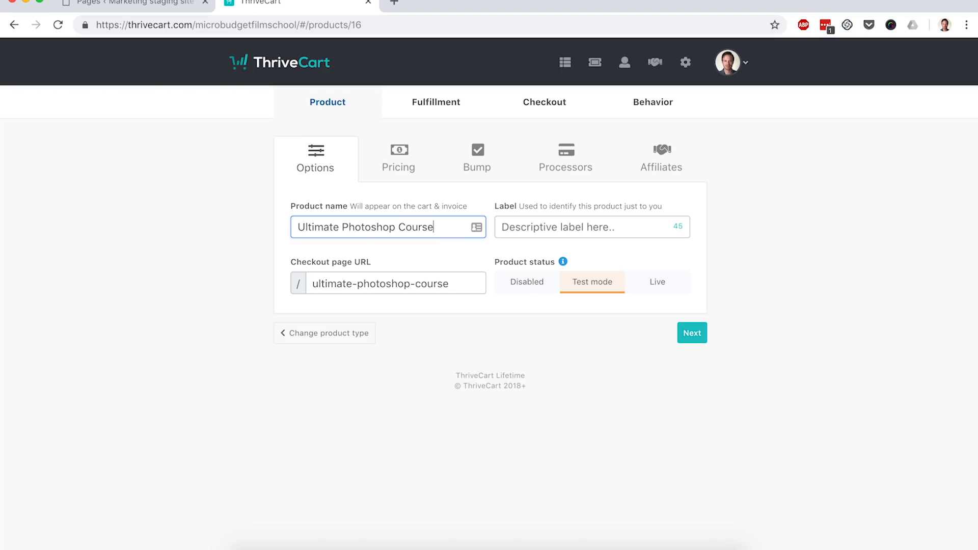
key(Tab)
text(Course)
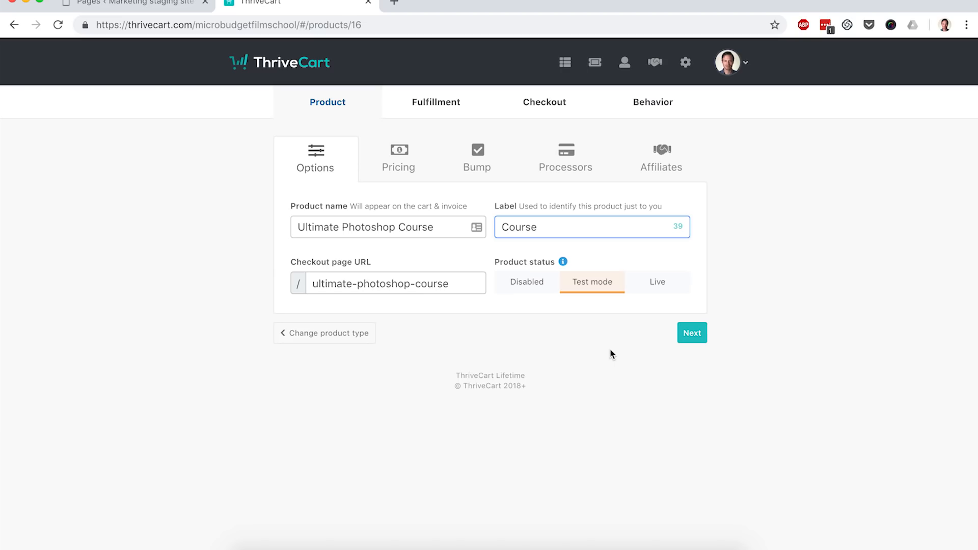
- Add a one-time fee pricing option of $147 for the product
click(695, 336)
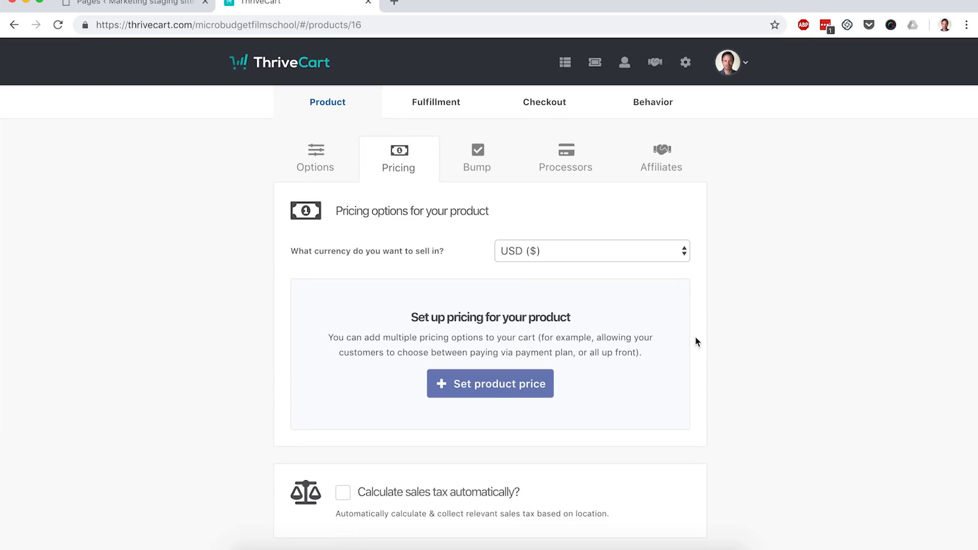
scroll(695, 337, down, 1)
click(469, 356)
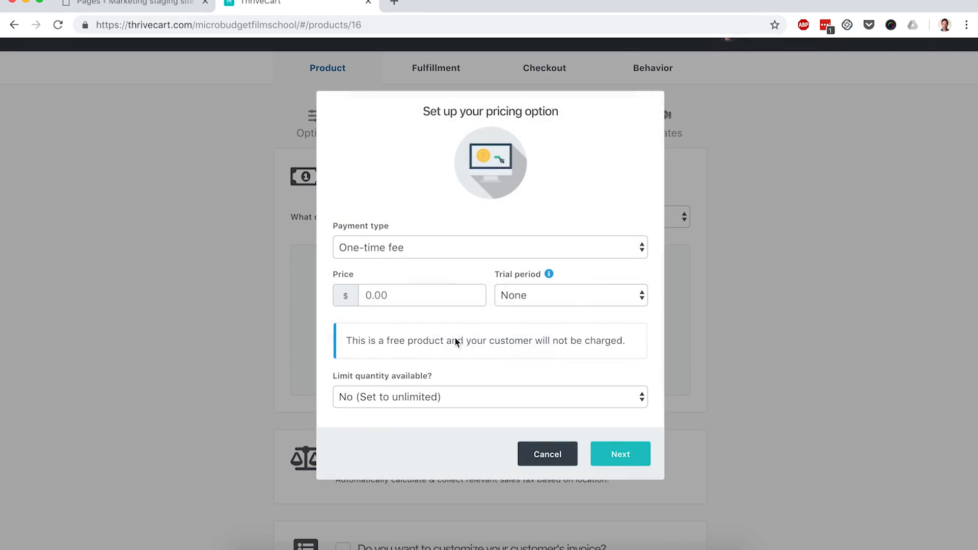
click(395, 294)
text(147)
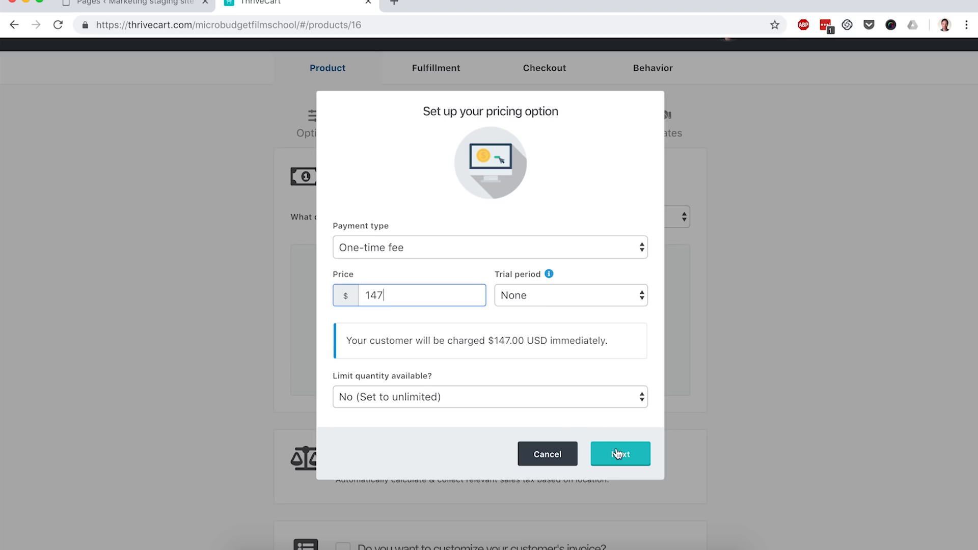
click(618, 453)
click(621, 379)
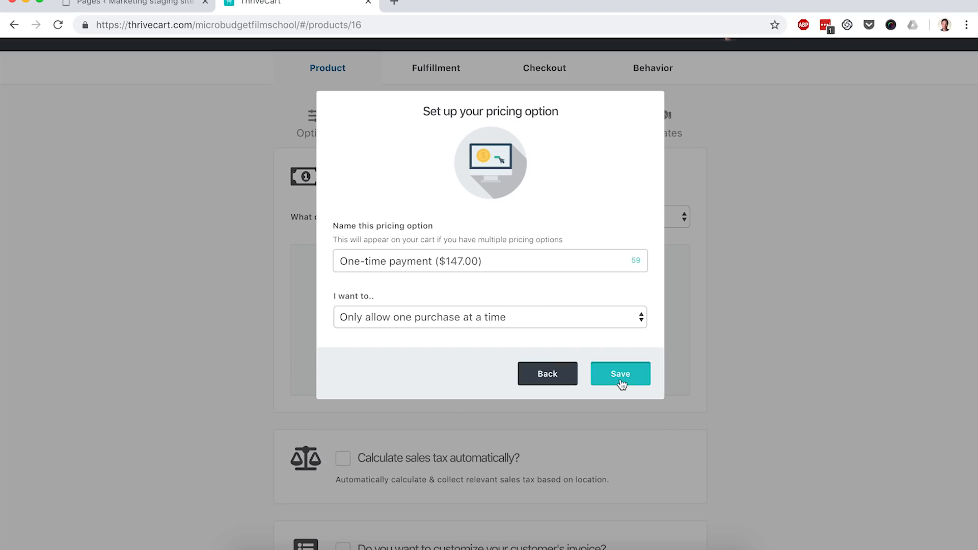
- Add a second pricing option as split pay of 4 payments at $39 each
click(599, 306)
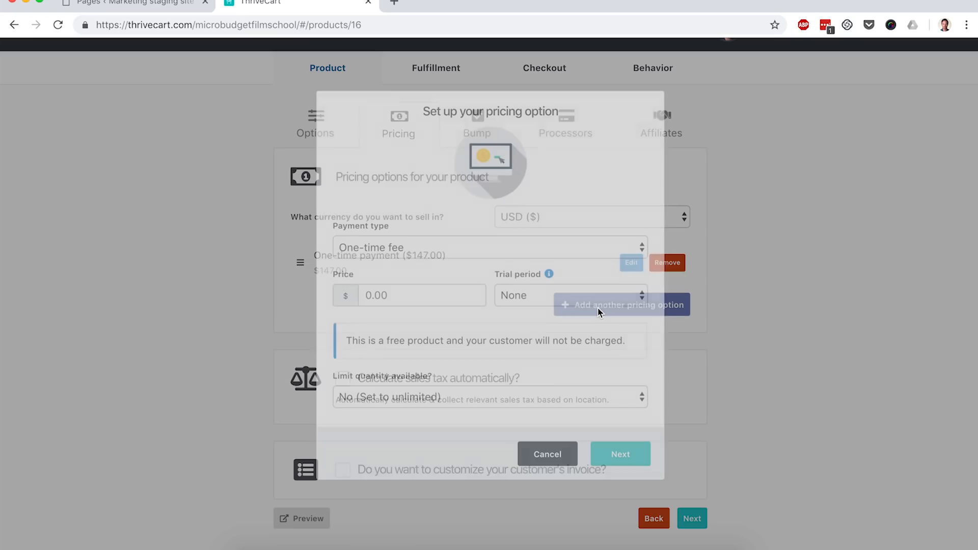
click(461, 250)
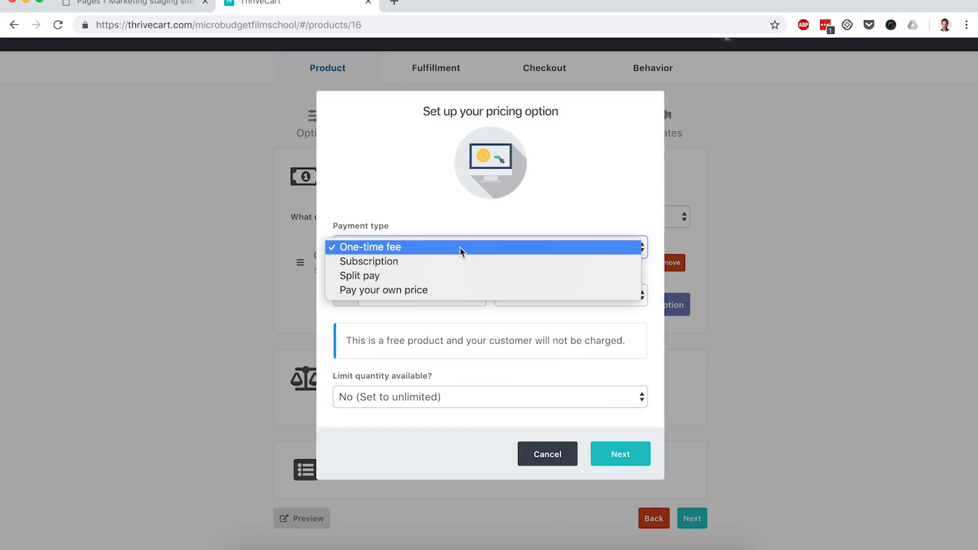
click(400, 278)
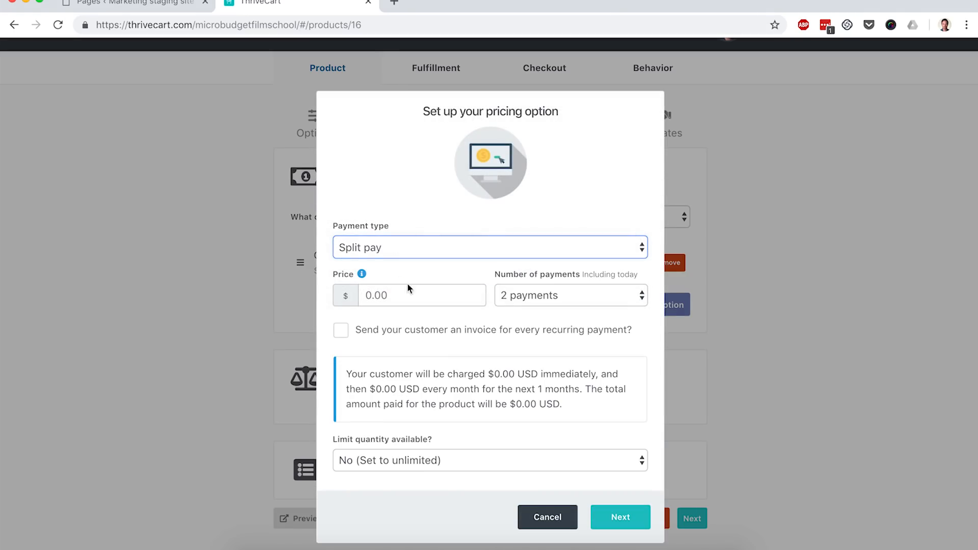
click(535, 295)
click(529, 323)
click(382, 289)
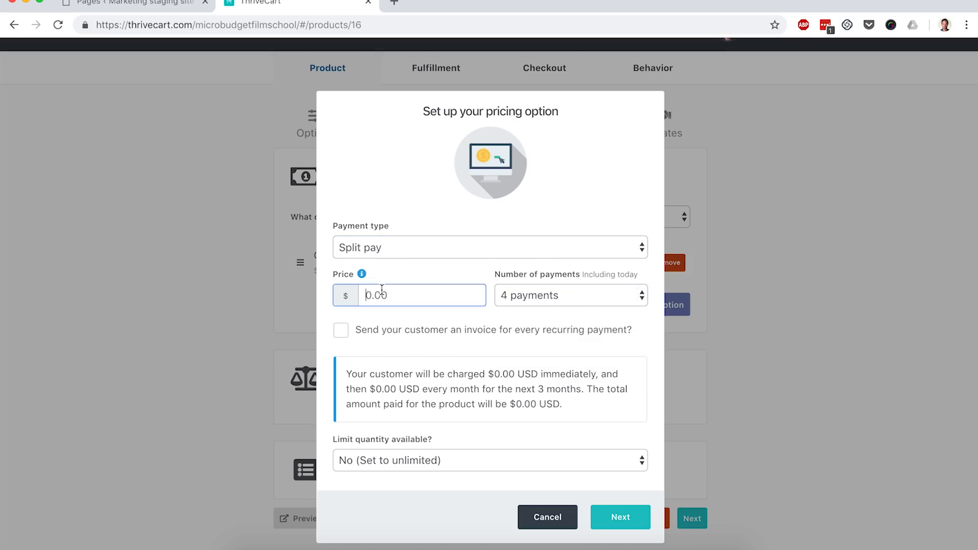
text(39)
click(474, 317)
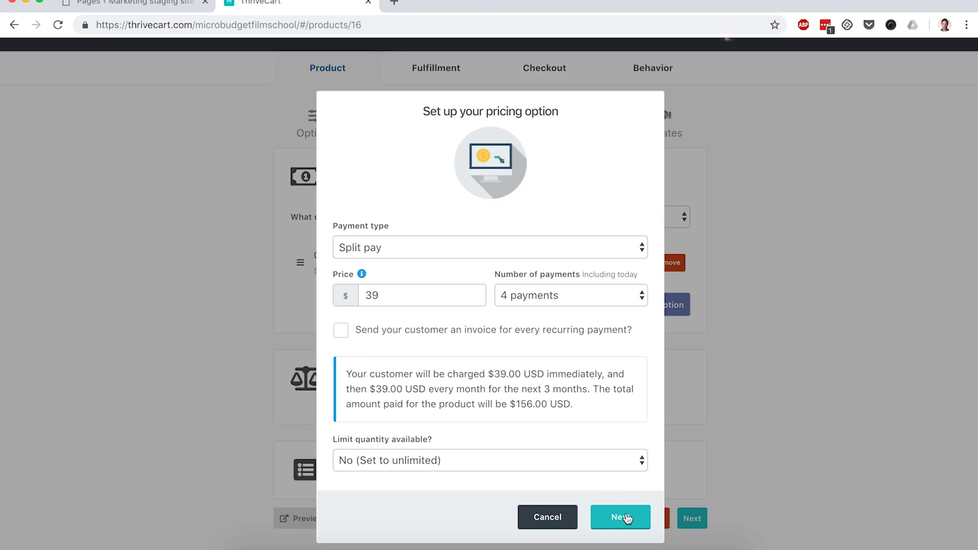
click(626, 517)
click(633, 335)
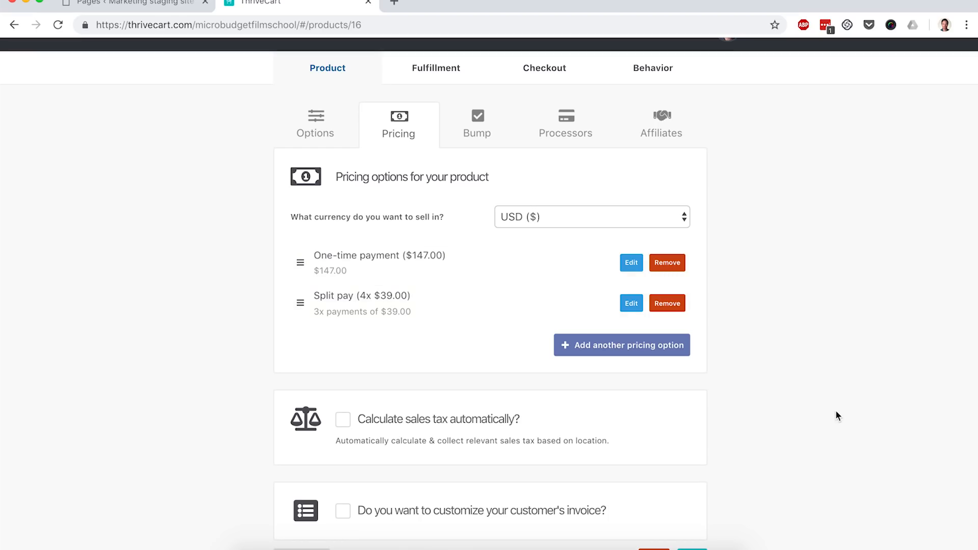
- Skip the bump offer and enable Stripe, PayPal and Apple Pay as the product's payment processors
scroll(815, 402, down, 2)
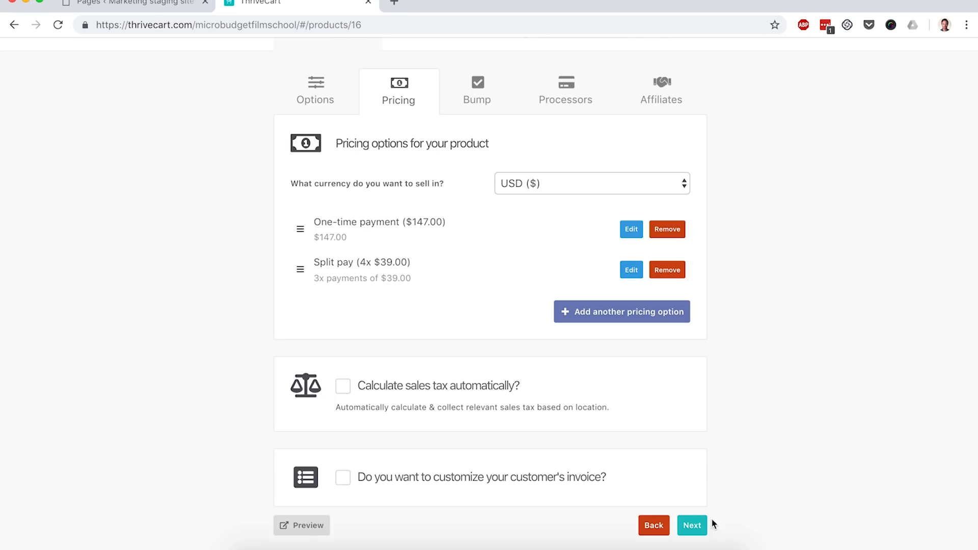
click(694, 527)
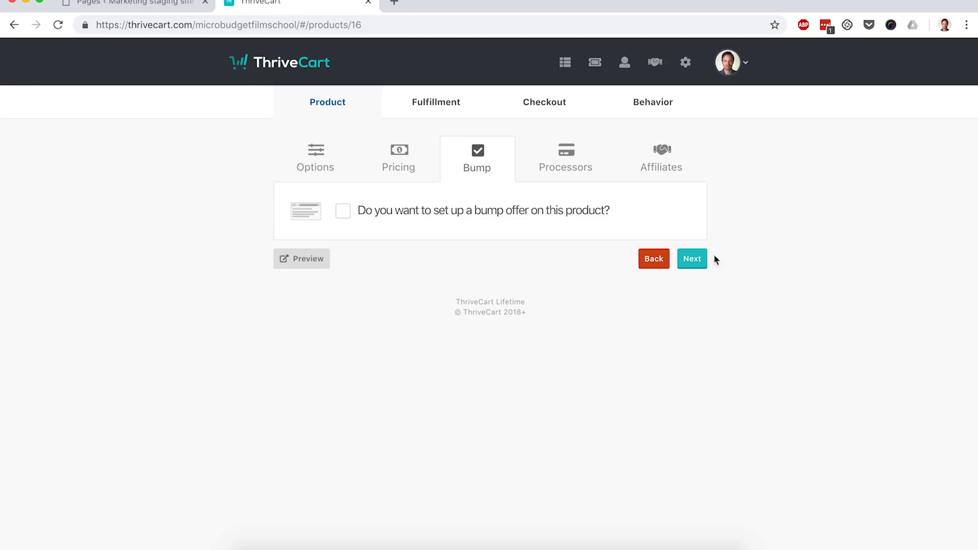
click(693, 259)
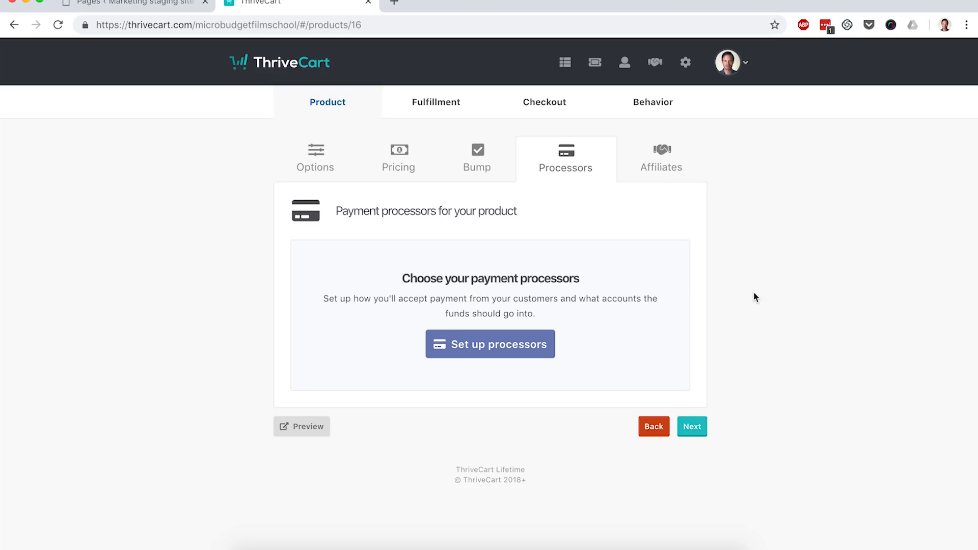
click(479, 343)
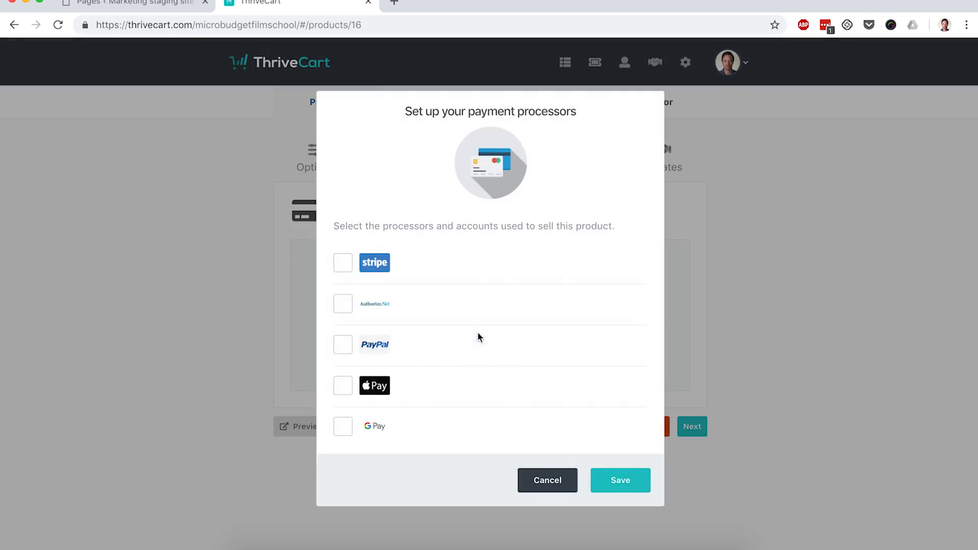
click(343, 264)
click(343, 345)
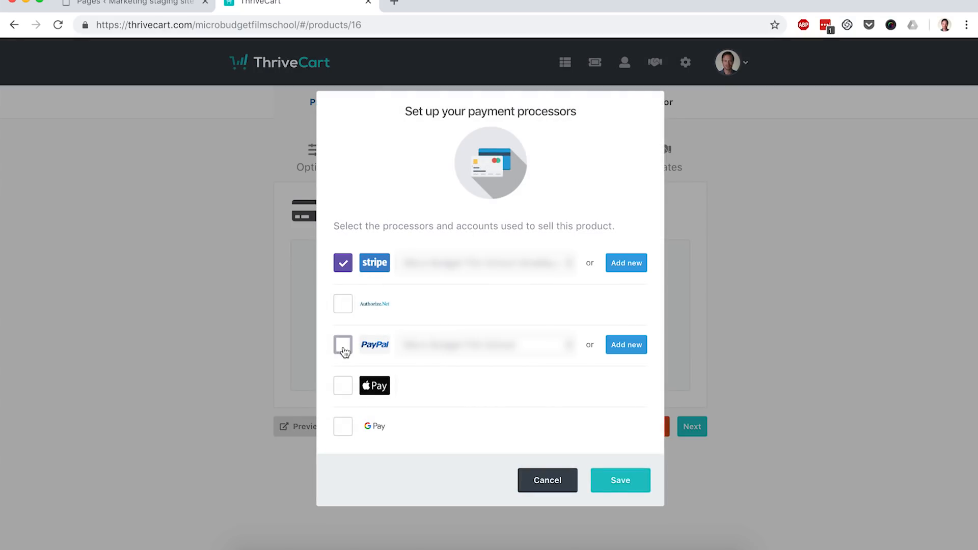
click(343, 386)
click(605, 479)
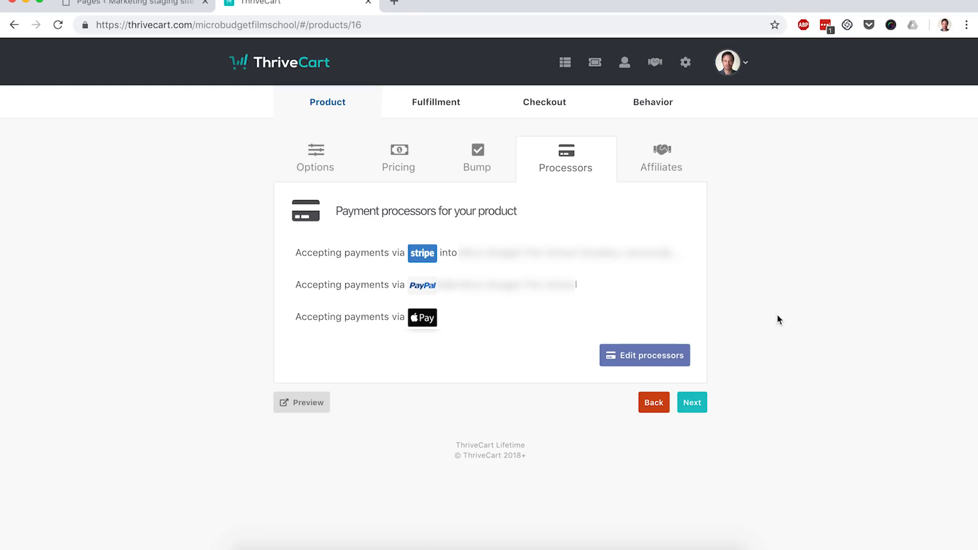
click(700, 409)
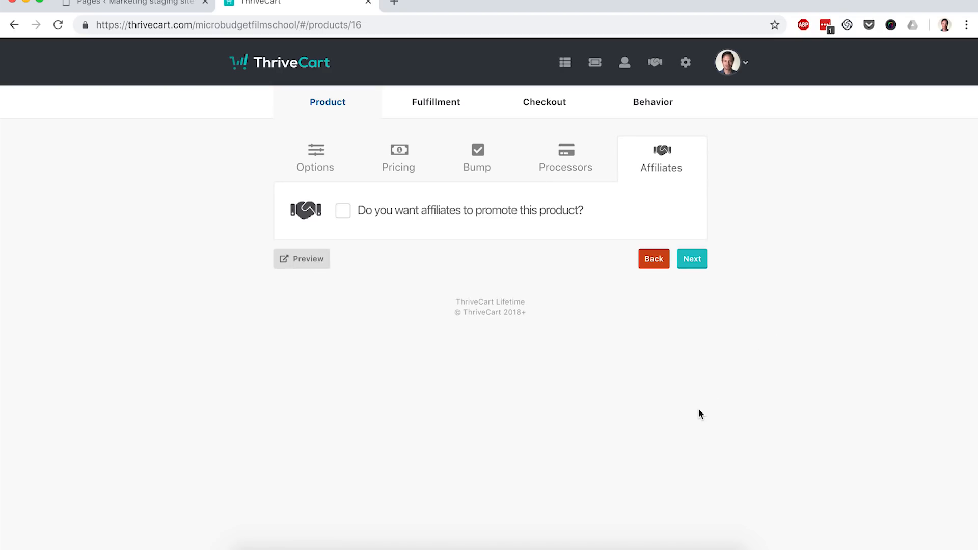
click(692, 259)
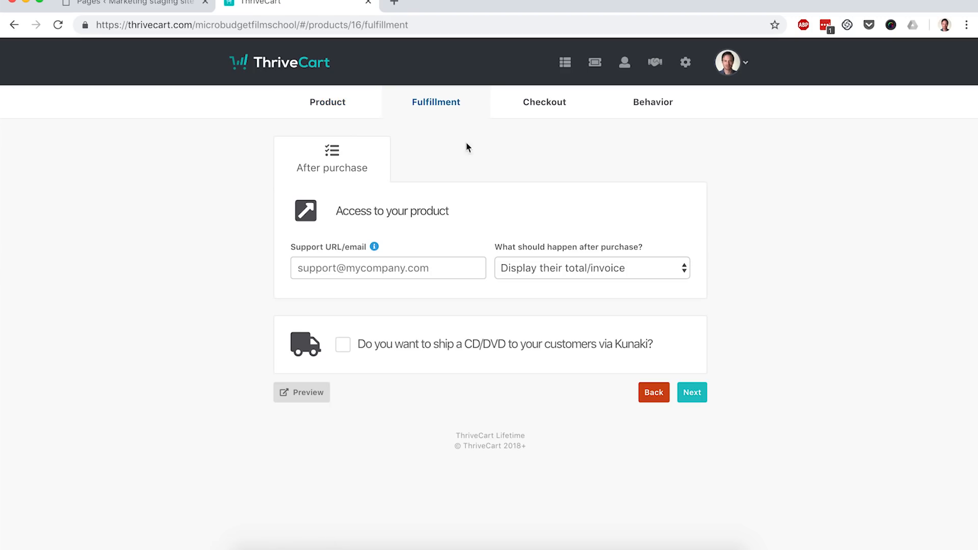
click(373, 264)
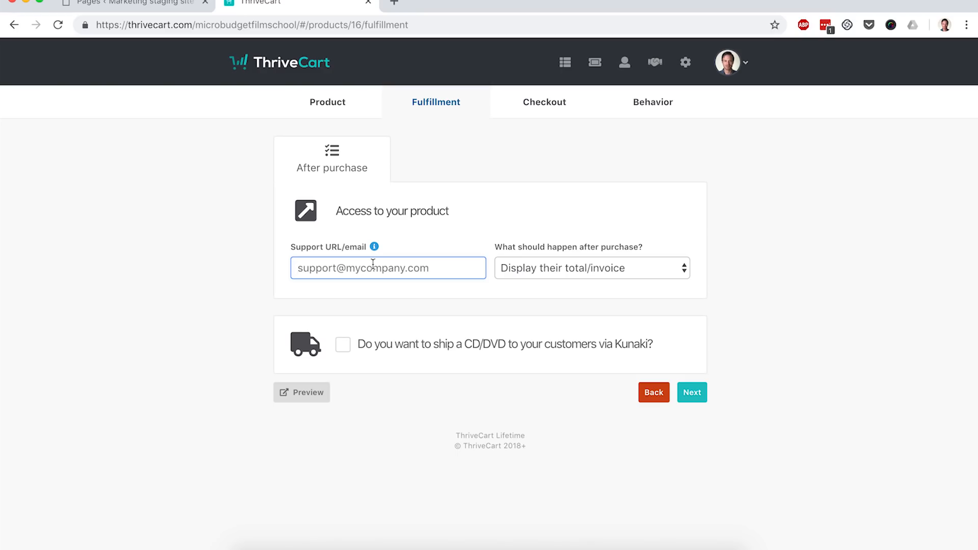
text(support@domain.com)
click(575, 269)
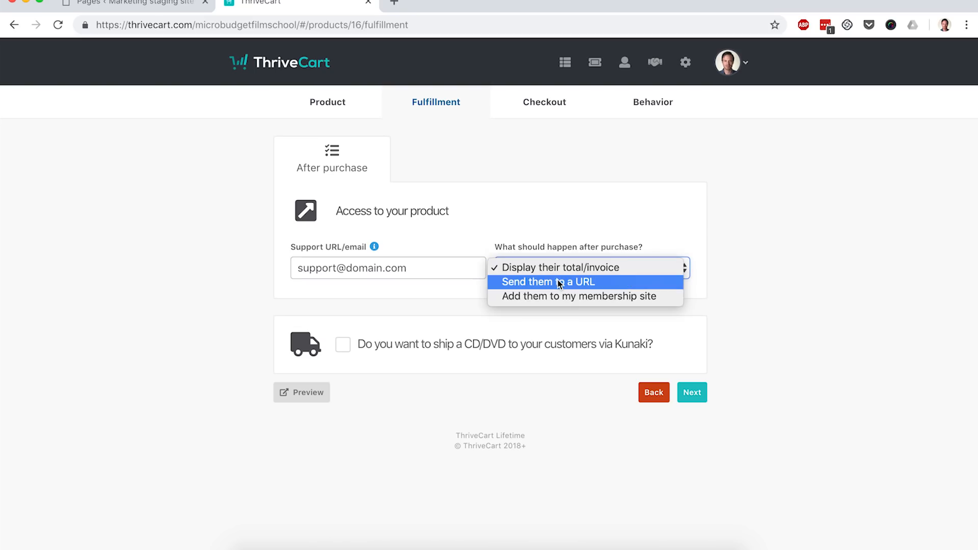
click(561, 282)
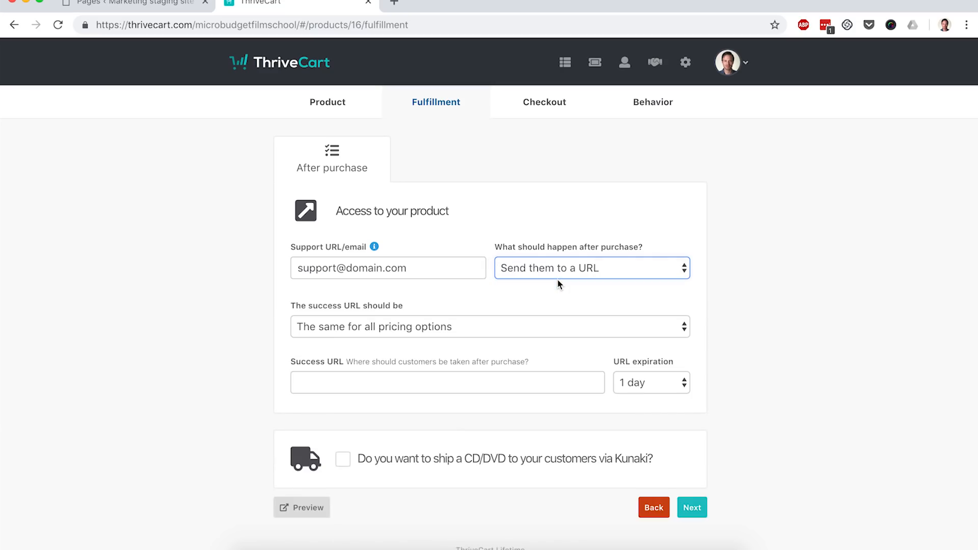
scroll(513, 293, down, 1)
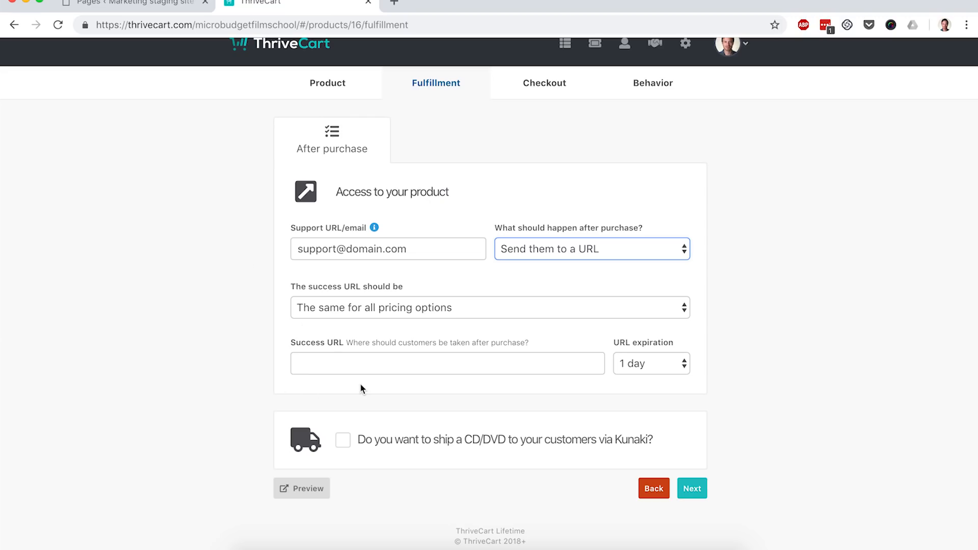
- Open the Thank You page in a new browser tab and copy its address
click(144, 3)
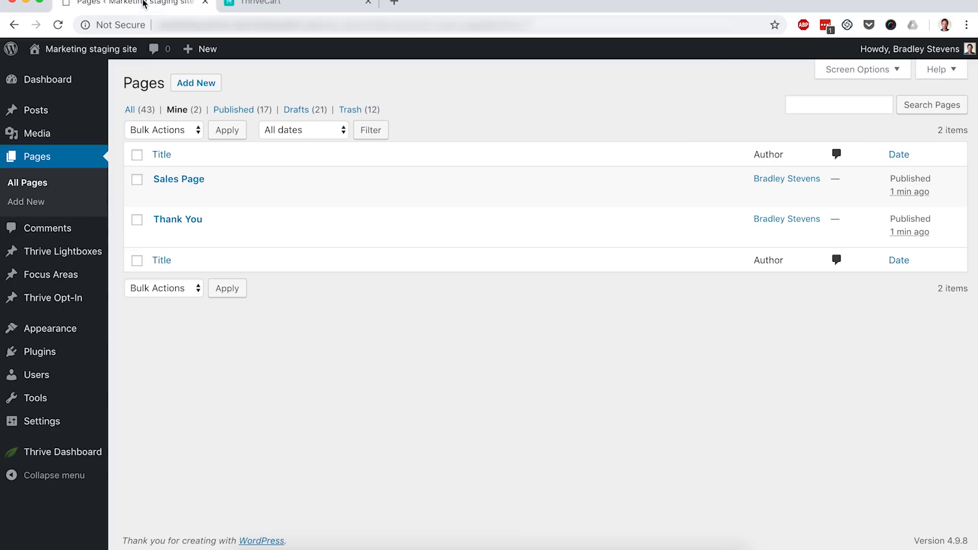
mouse_move(195, 217)
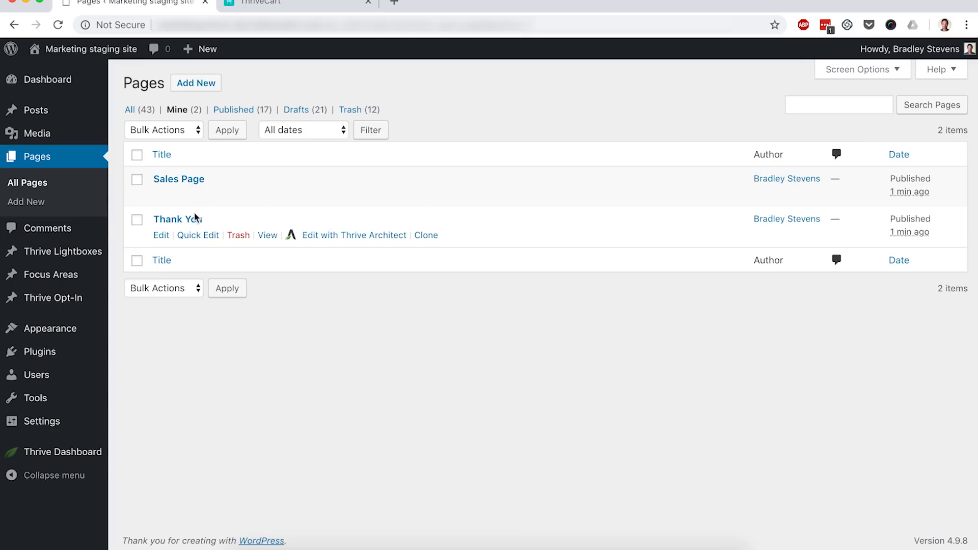
super+click(269, 235)
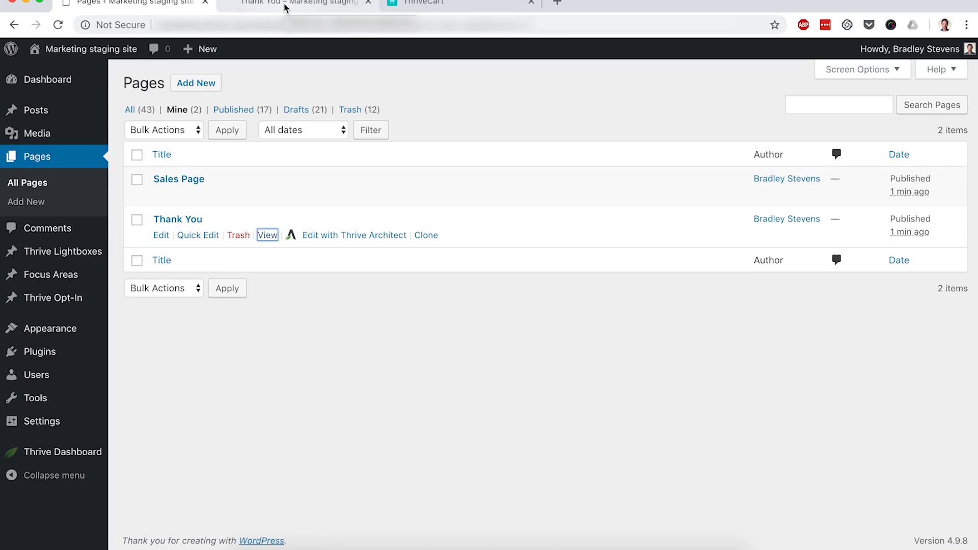
click(286, 7)
key(super+l)
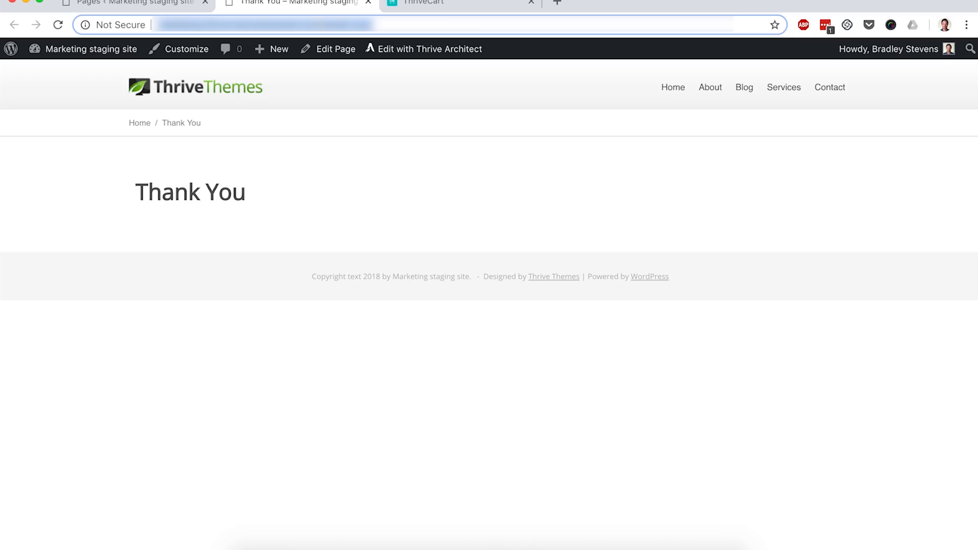
- Paste the thank-you page address as the product's success URL and continue to the checkout settings
click(421, 2)
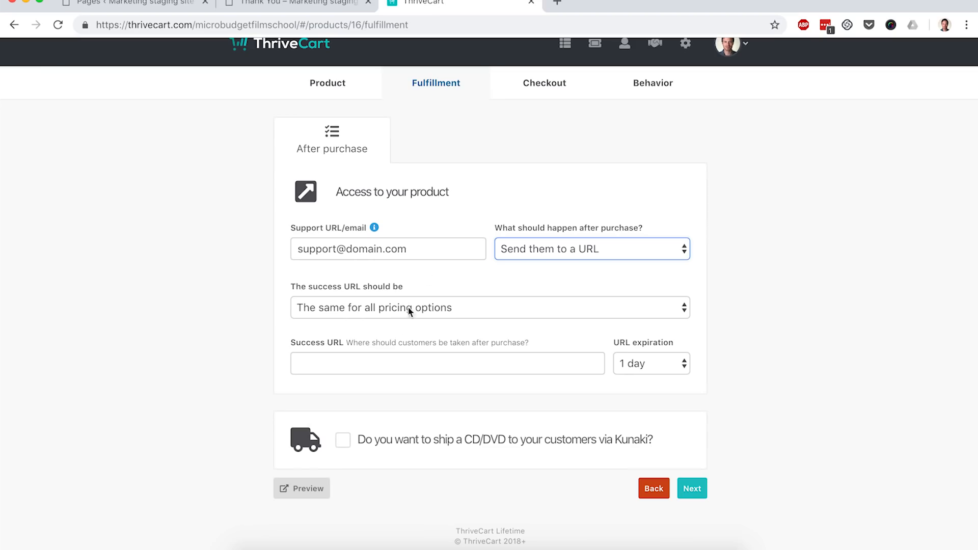
click(343, 363)
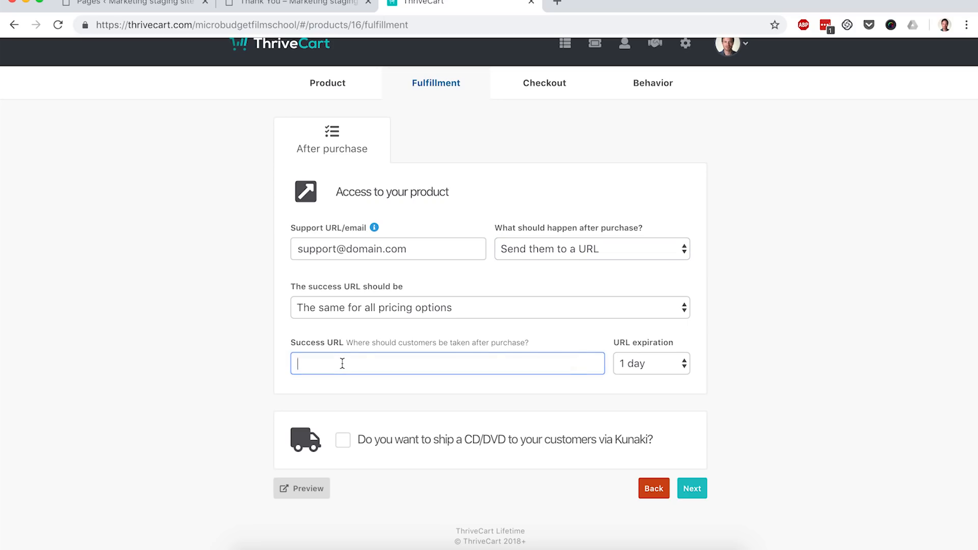
key(super+v)
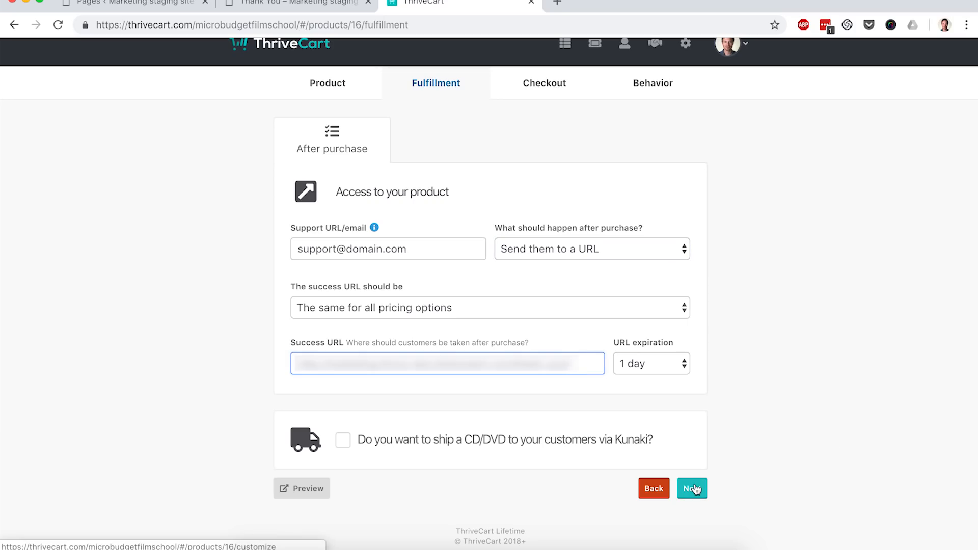
click(694, 488)
- Keep the Tall one-step checkout template and move on to customizing the cart
scroll(760, 387, down, 2)
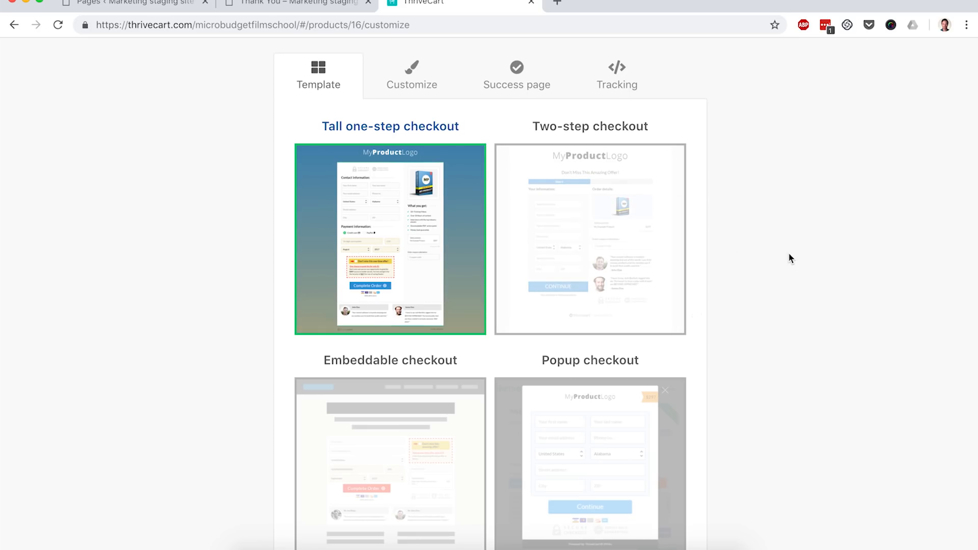
scroll(789, 258, down, 1)
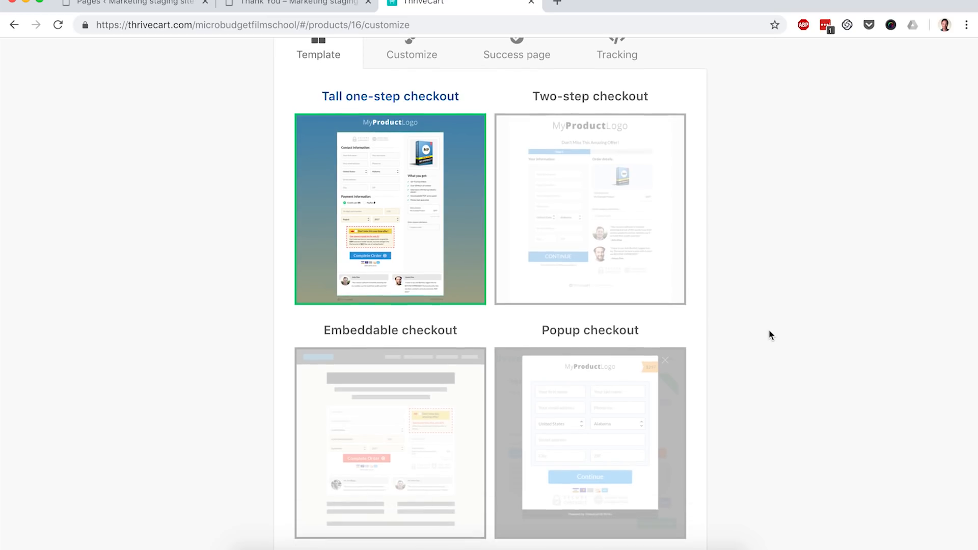
scroll(769, 329, up, 2)
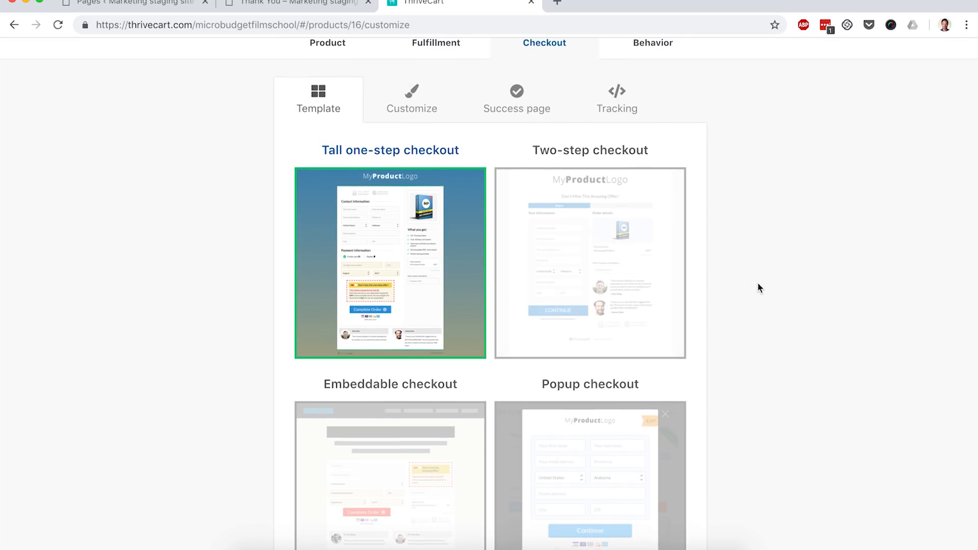
scroll(758, 282, down, 4)
click(693, 525)
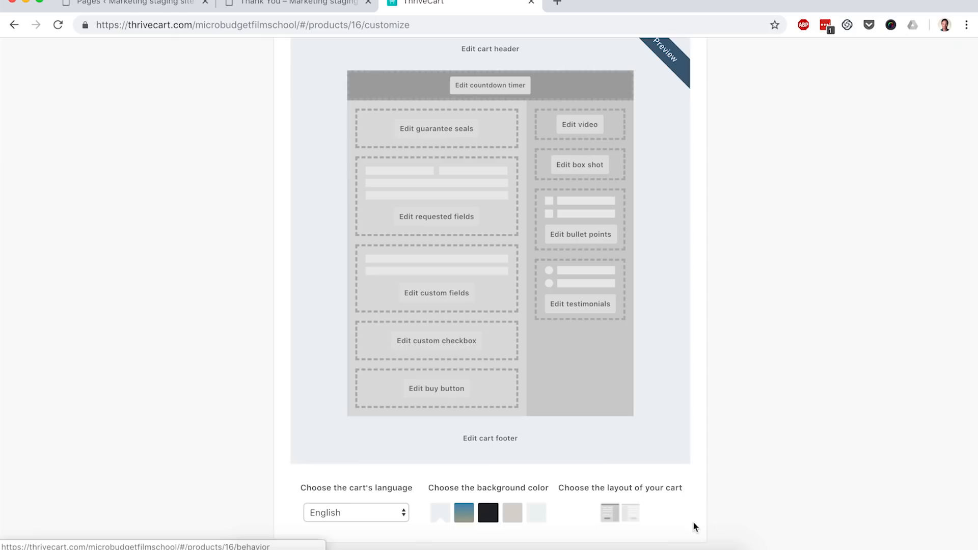
- Set the checkout's requested fields to collect the customer's first name only and save
scroll(711, 328, up, 2)
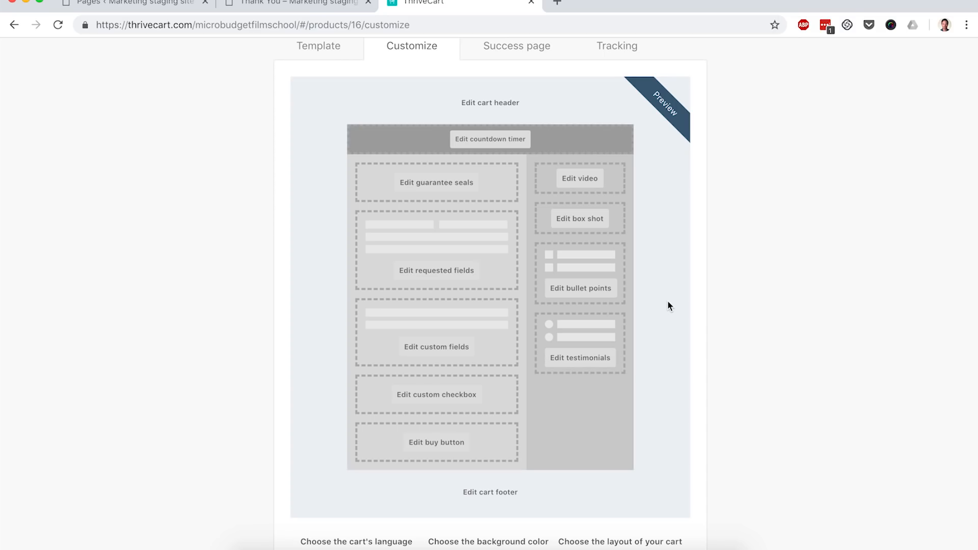
click(417, 271)
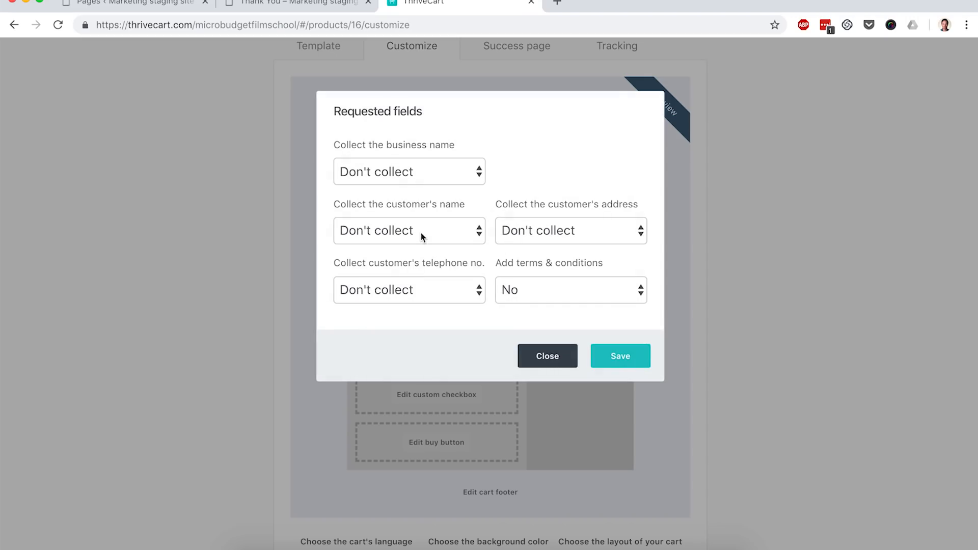
click(421, 232)
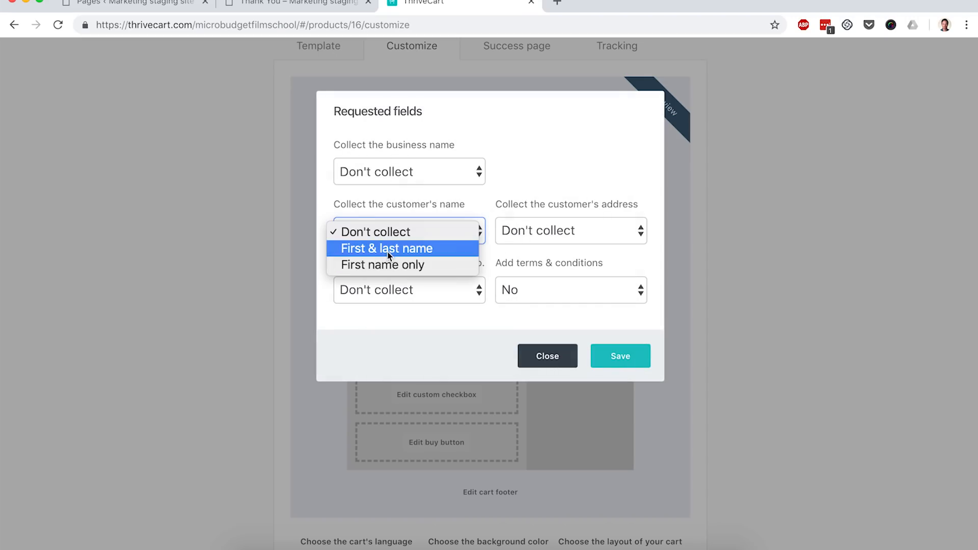
click(386, 265)
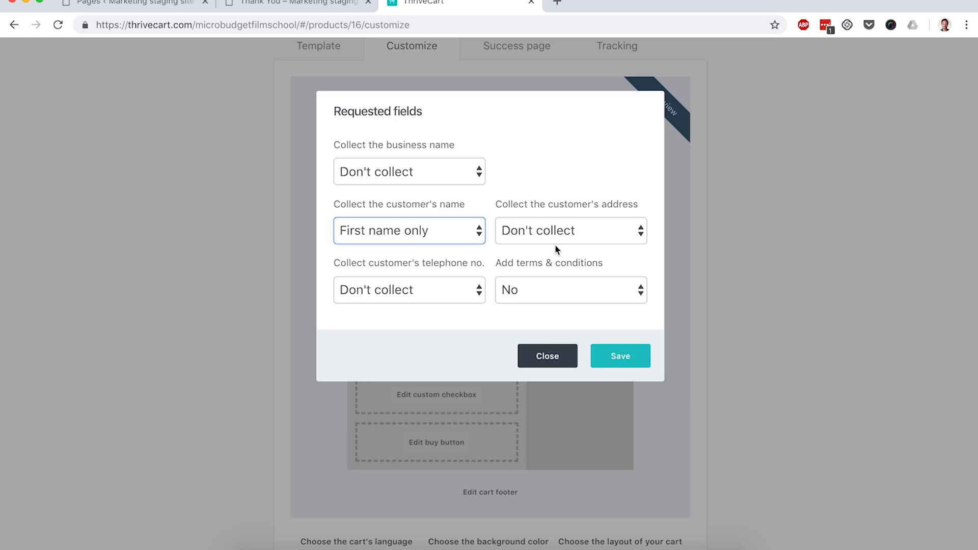
click(622, 356)
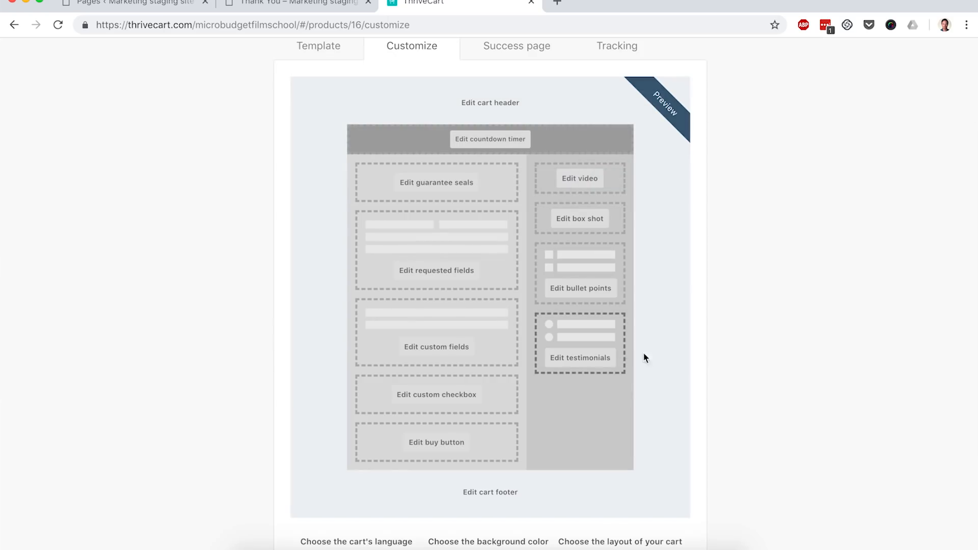
- Set the success page to redirect to your custom page when the purchase is complete
scroll(712, 349, down, 2)
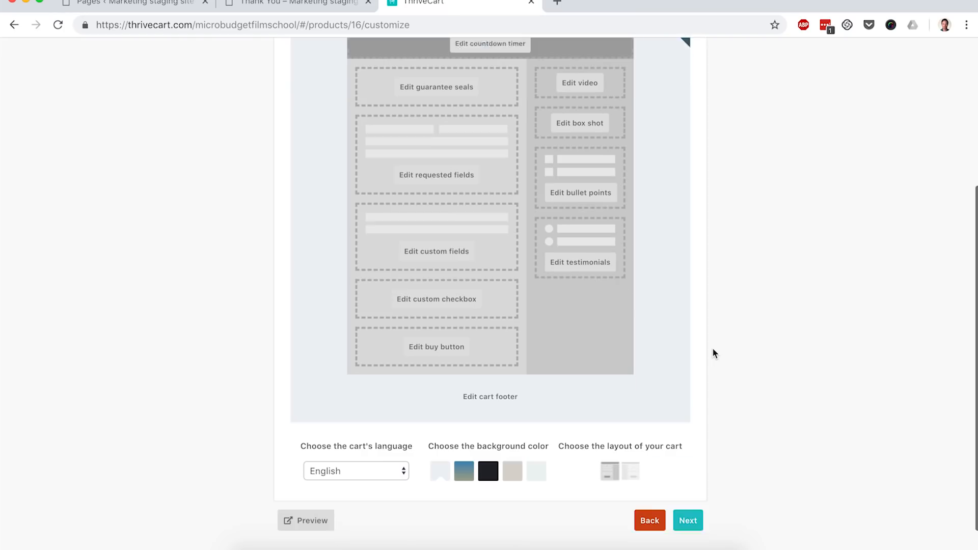
click(691, 511)
scroll(726, 356, up, 1)
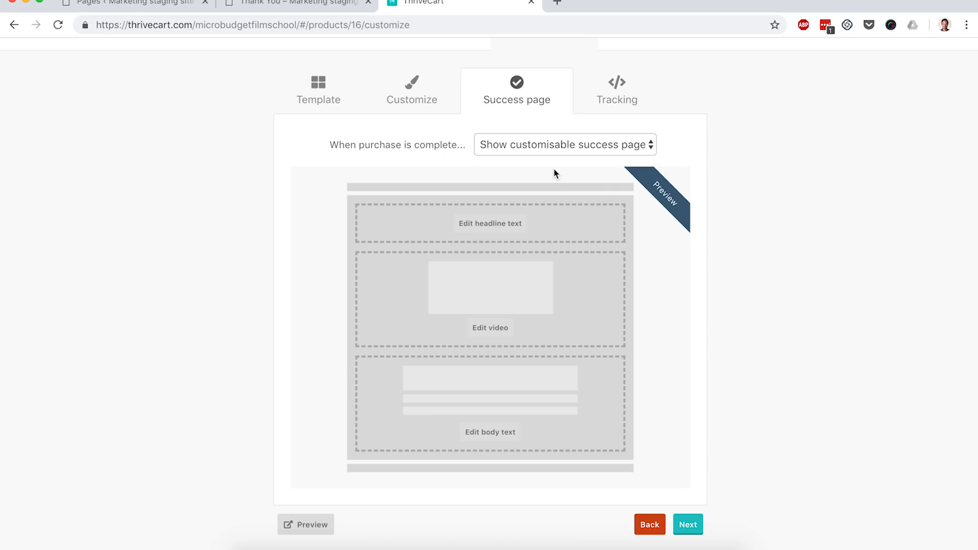
click(583, 153)
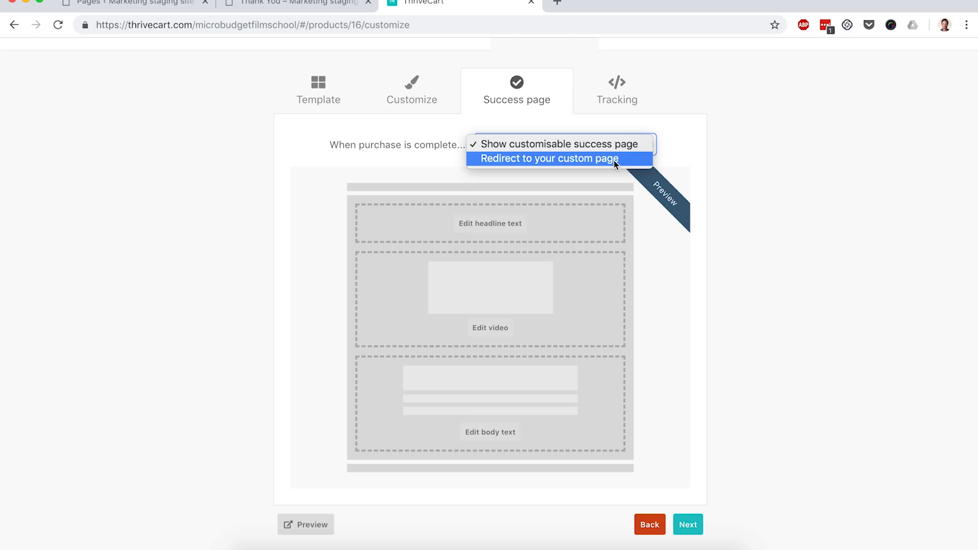
click(614, 159)
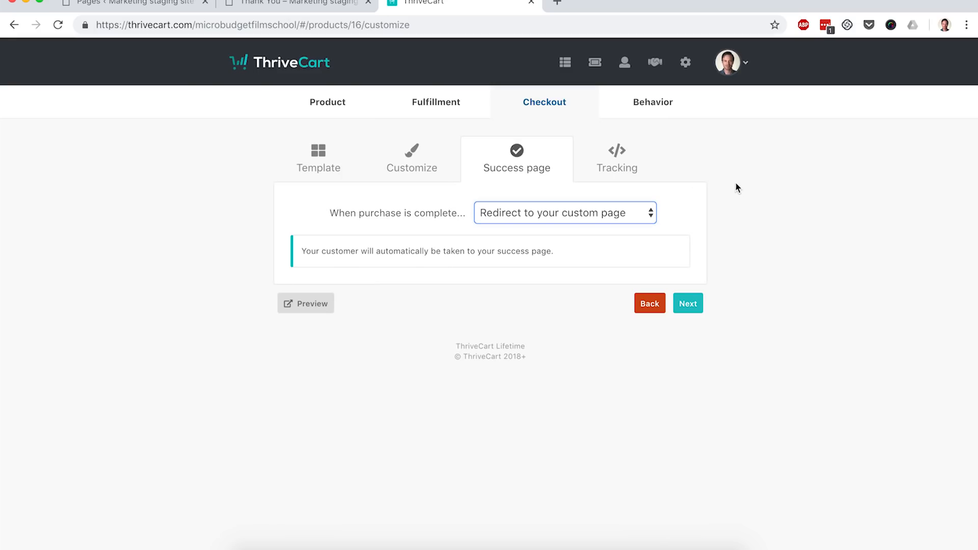
click(688, 304)
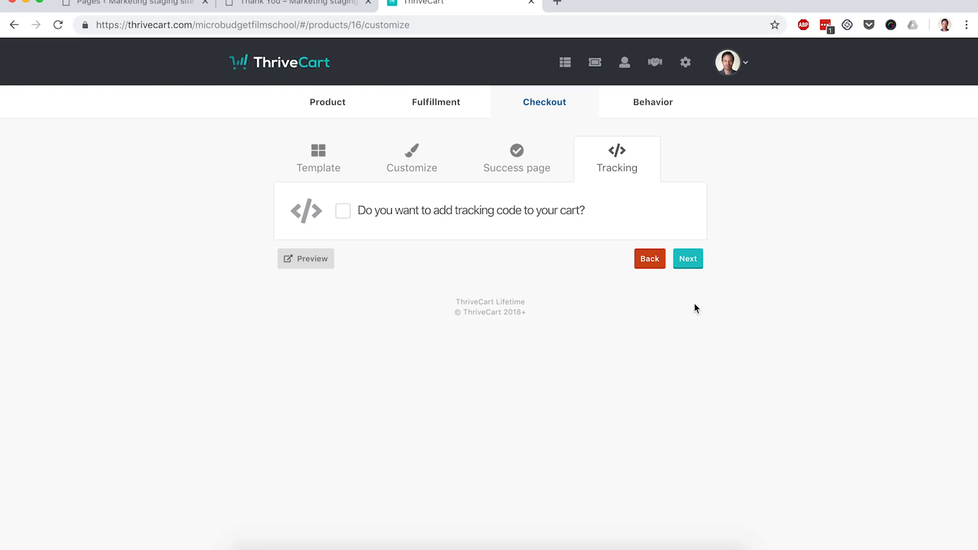
- Skip tracking code and add a behavior rule adding buyers to an ActiveCampaign automation on purchase
click(688, 259)
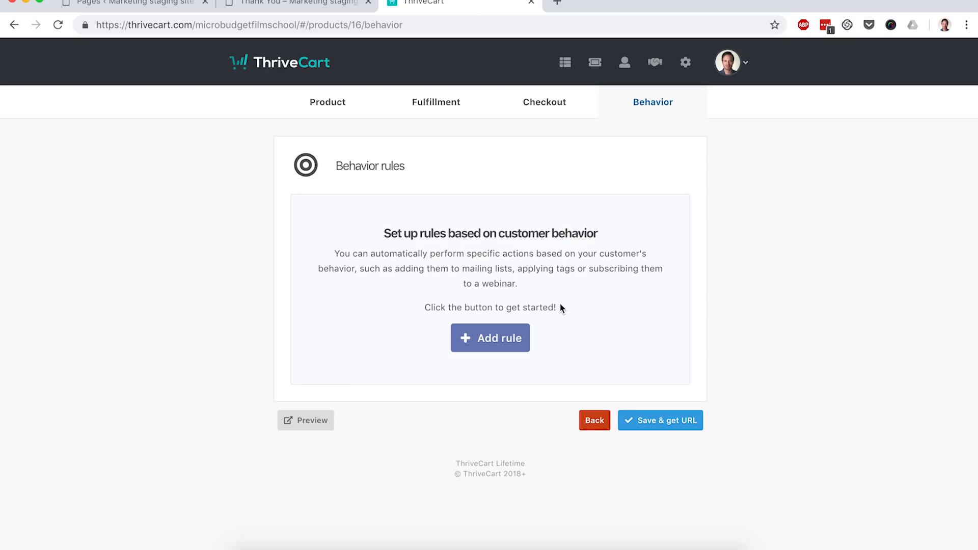
click(498, 335)
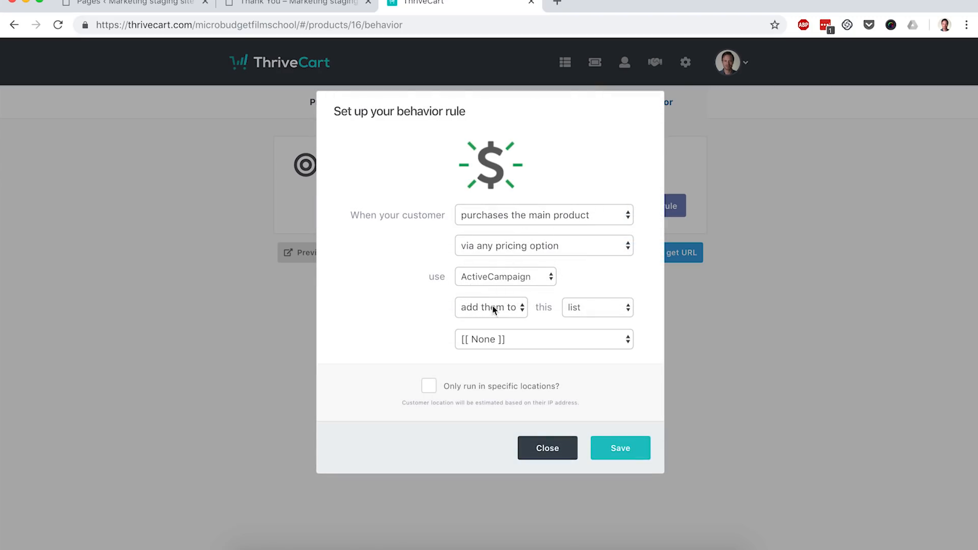
click(620, 311)
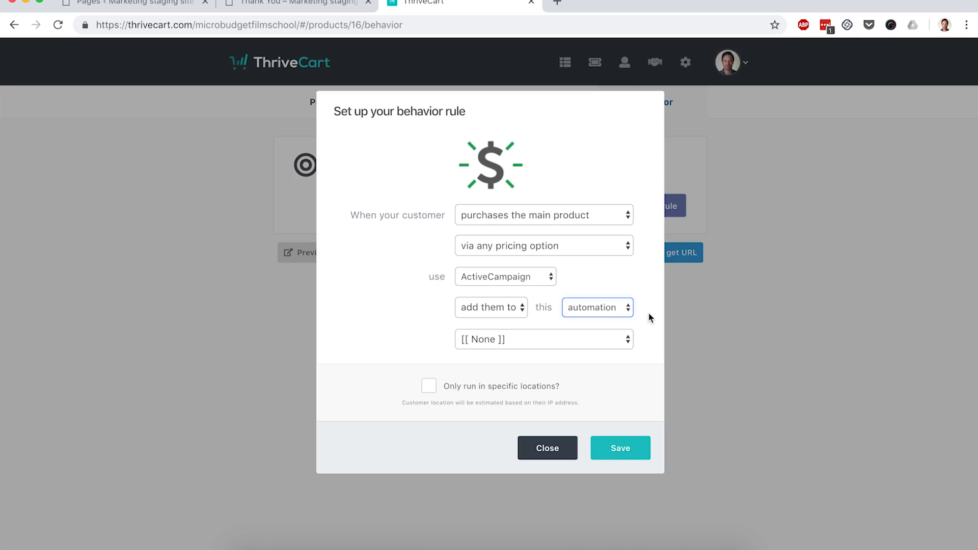
click(620, 449)
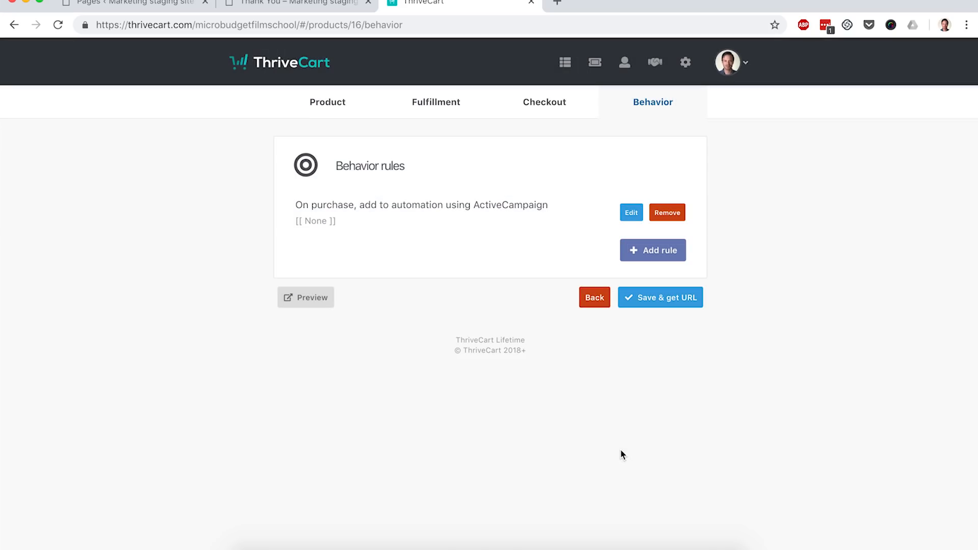
- Save the product, copy its checkout URL and open it in a new tab to review the checkout page
click(660, 304)
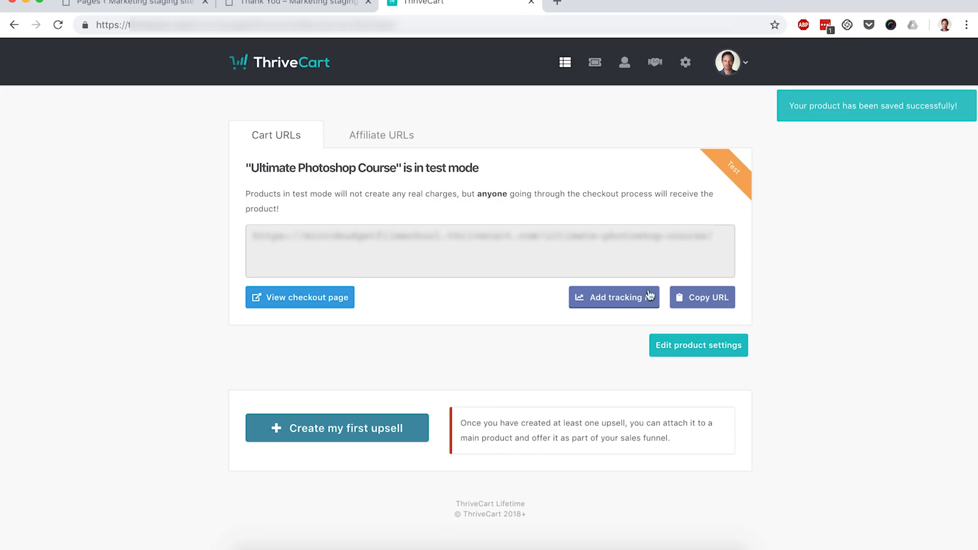
click(706, 301)
click(558, 3)
key(ctrl+v)
key(Return)
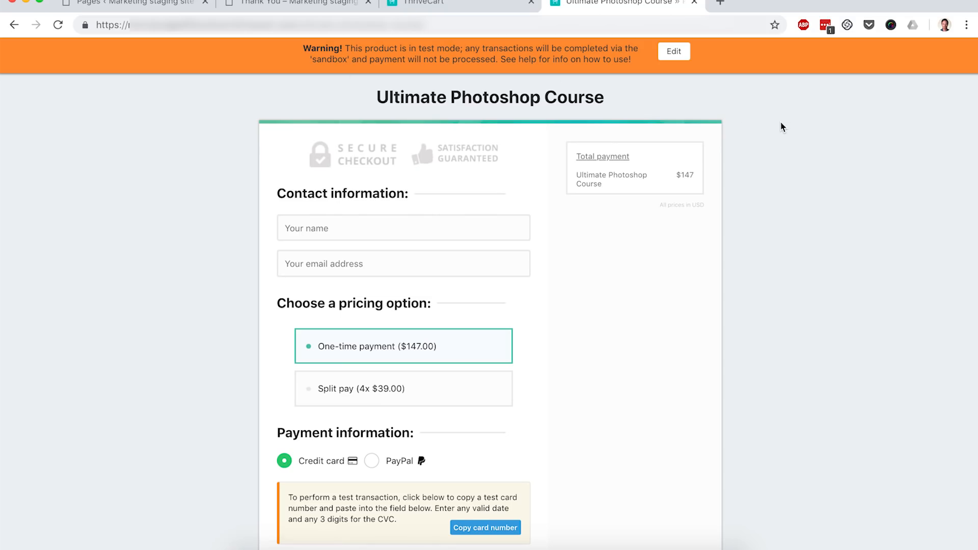
scroll(783, 127, down, 2)
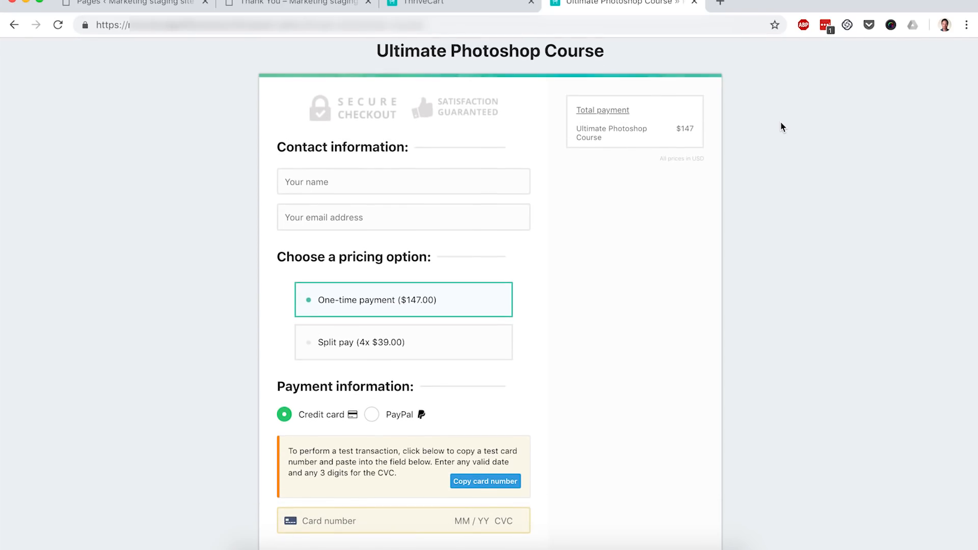
scroll(783, 127, down, 5)
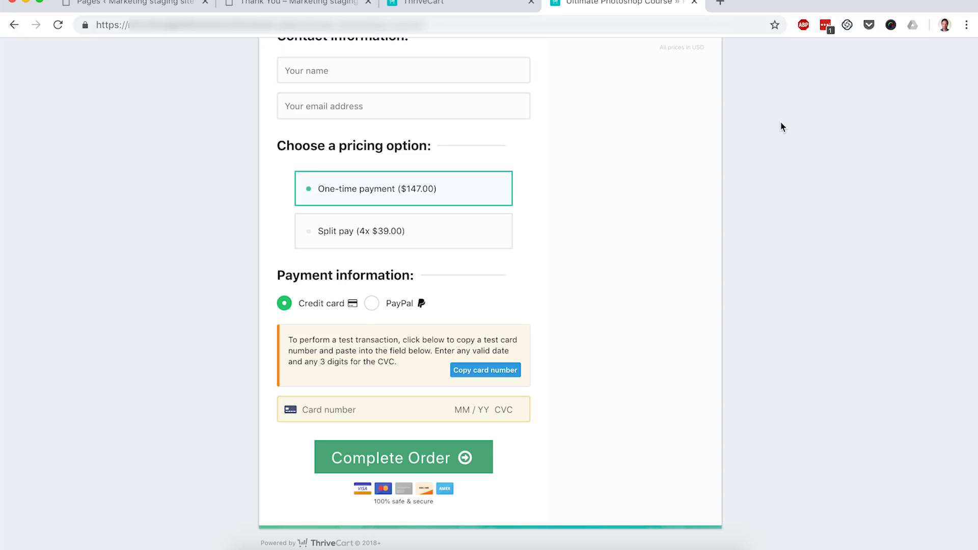
scroll(782, 125, up, 3)
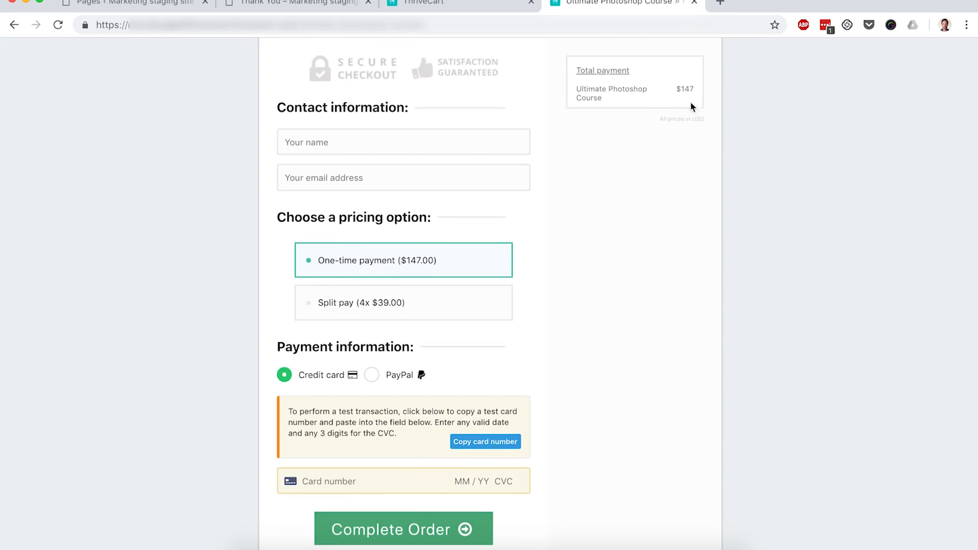
- Open the Sales Page for editing with Thrive Architect
click(141, 4)
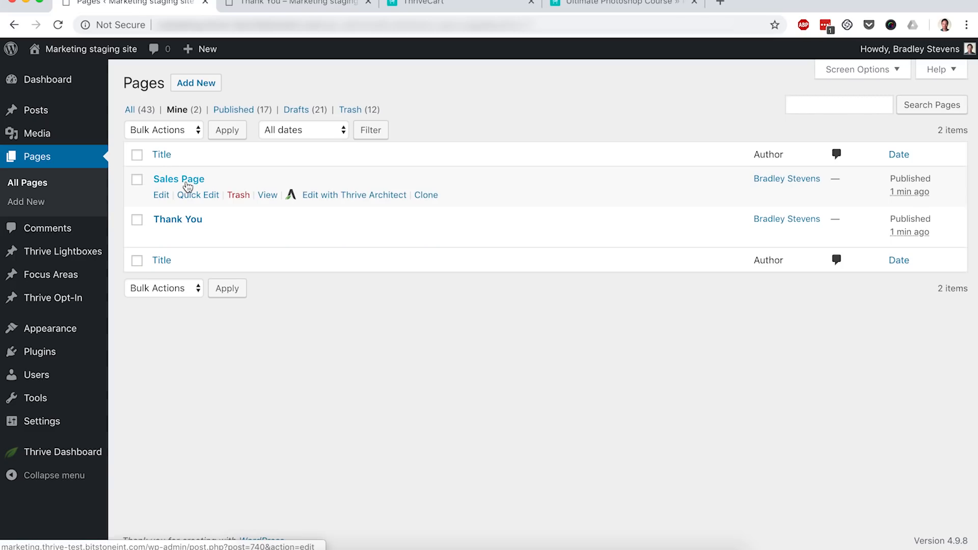
super+click(335, 201)
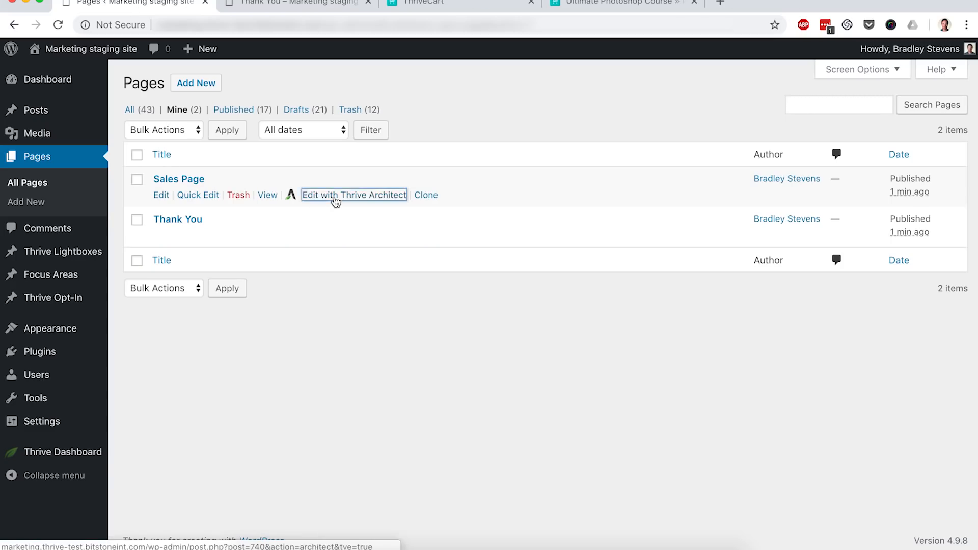
click(284, 5)
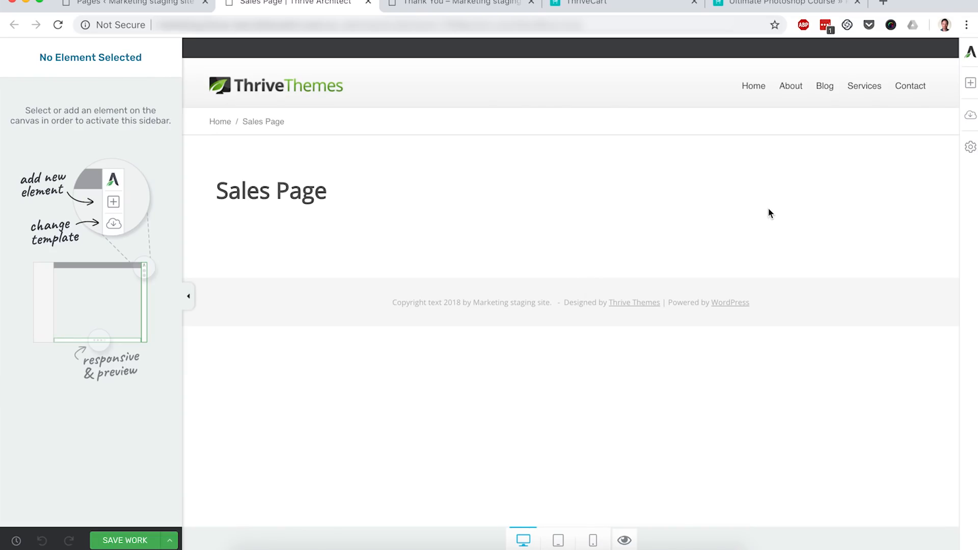
- Apply the Elementary Video Sales Page landing page template to the Sales Page
click(971, 122)
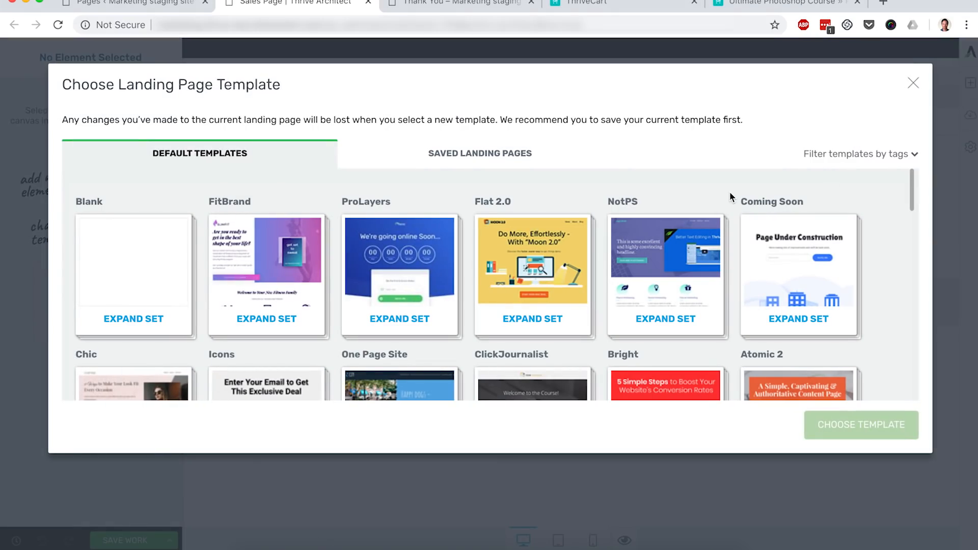
scroll(730, 194, down, 6)
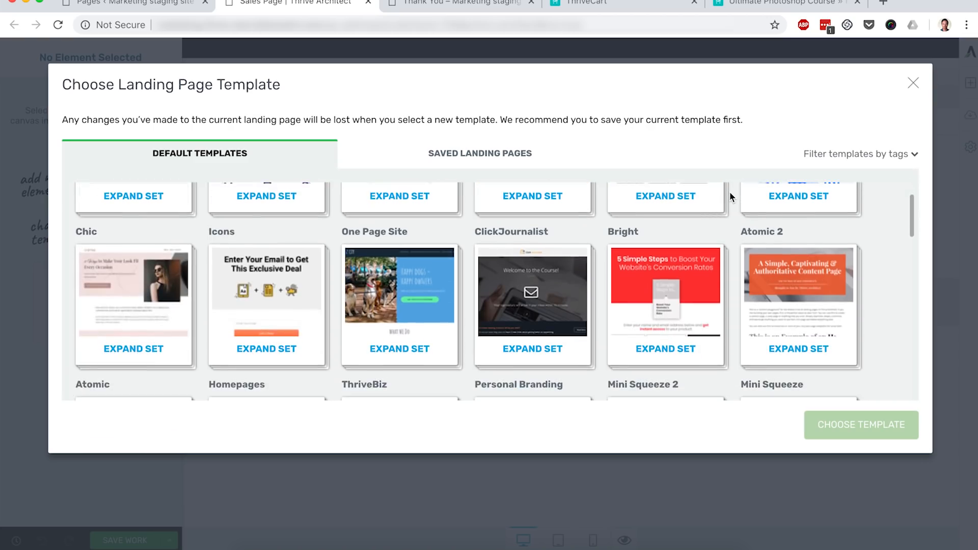
scroll(730, 194, down, 6)
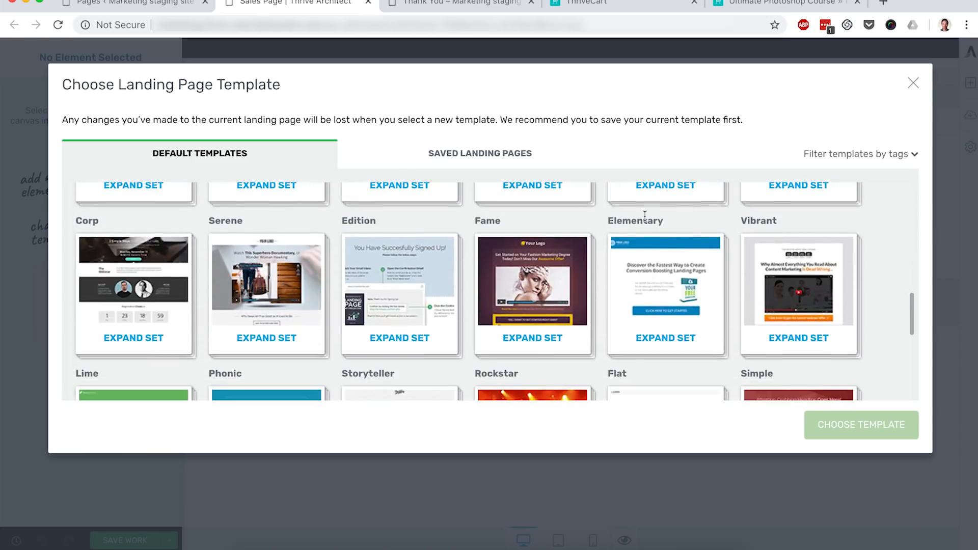
click(667, 337)
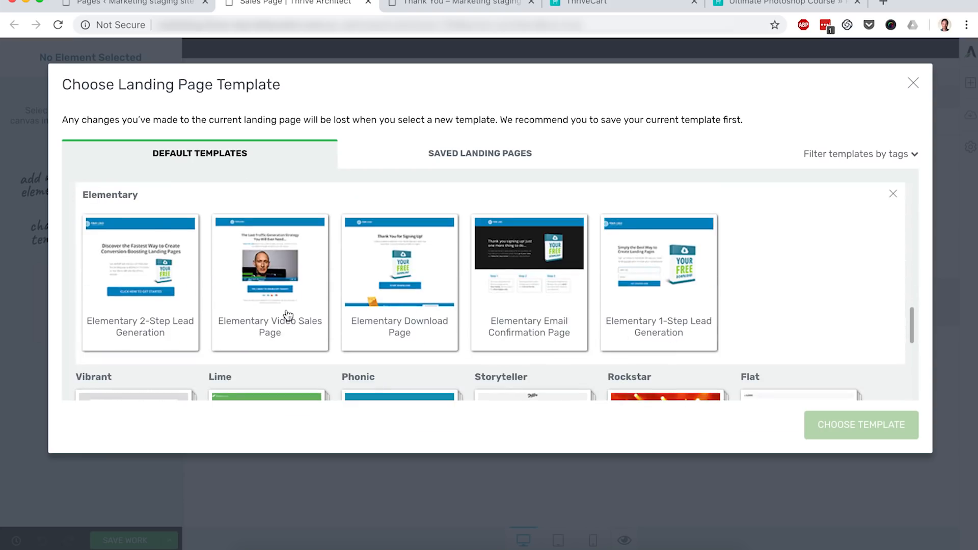
click(288, 316)
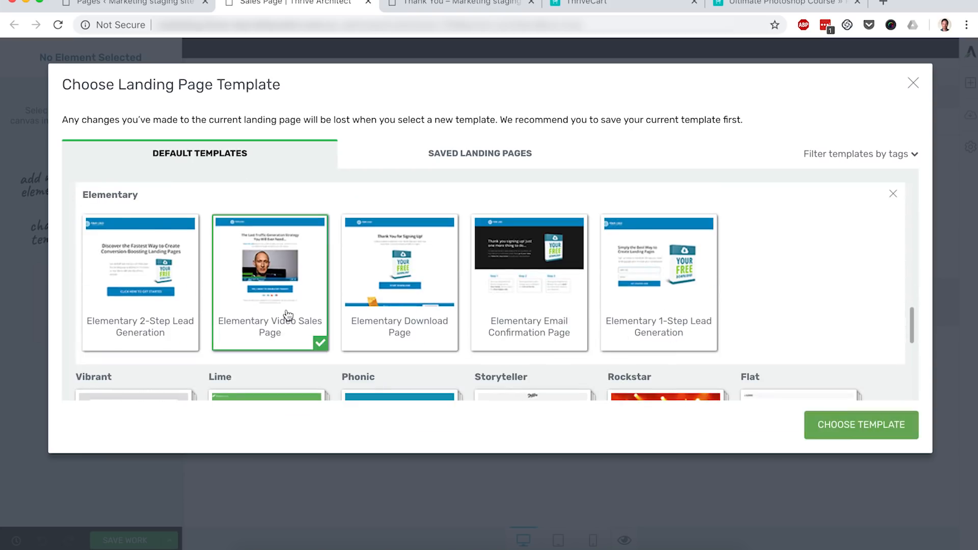
click(860, 427)
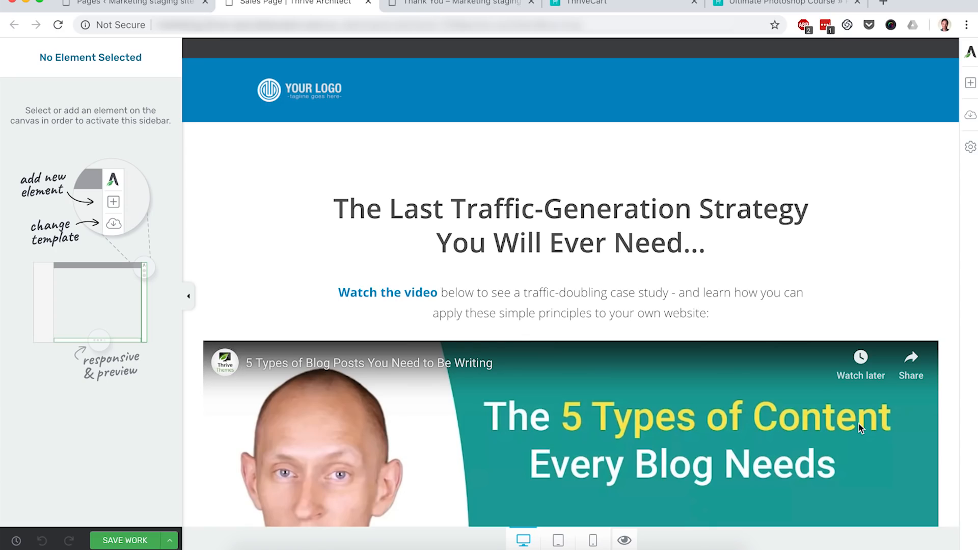
- Reduce the video element's maximum width to about 520 px
scroll(860, 427, down, 5)
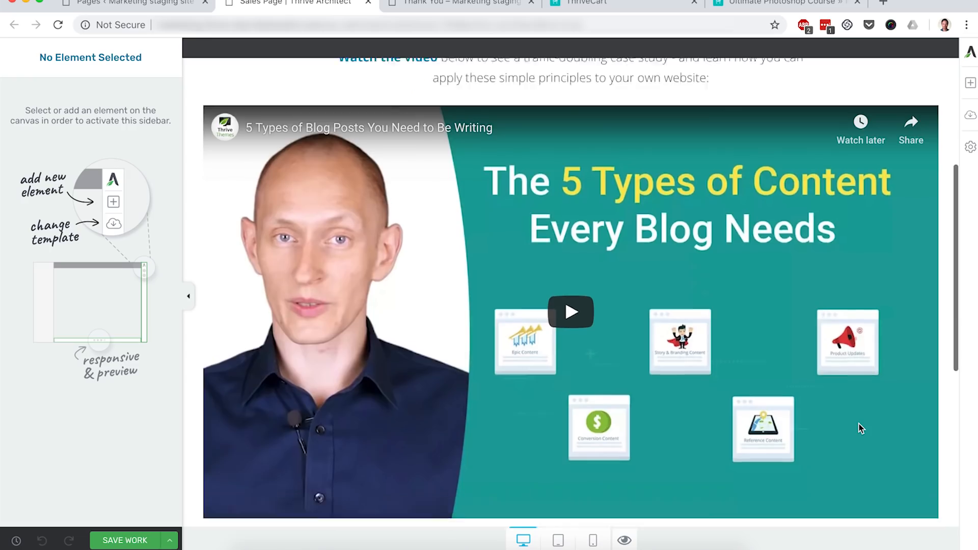
scroll(859, 424, down, 4)
scroll(859, 428, up, 4)
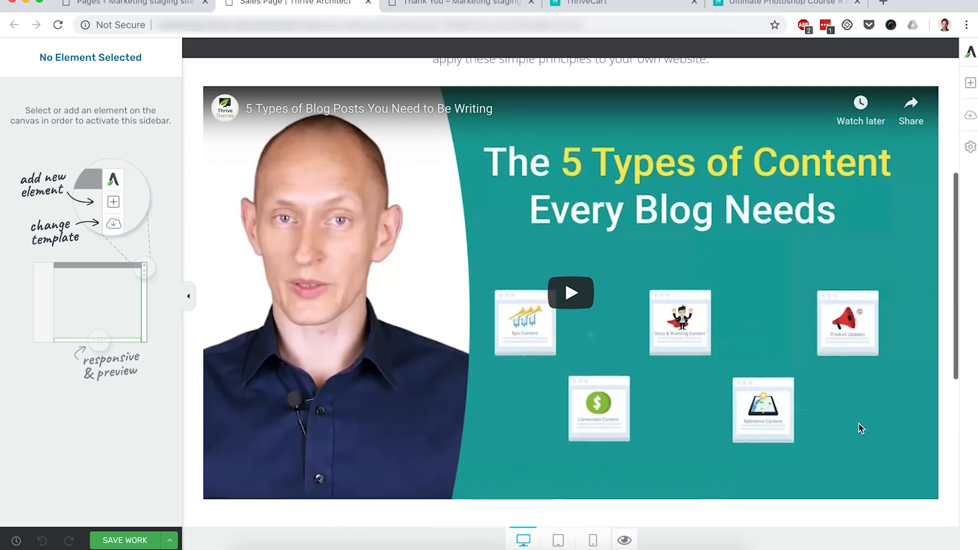
click(747, 340)
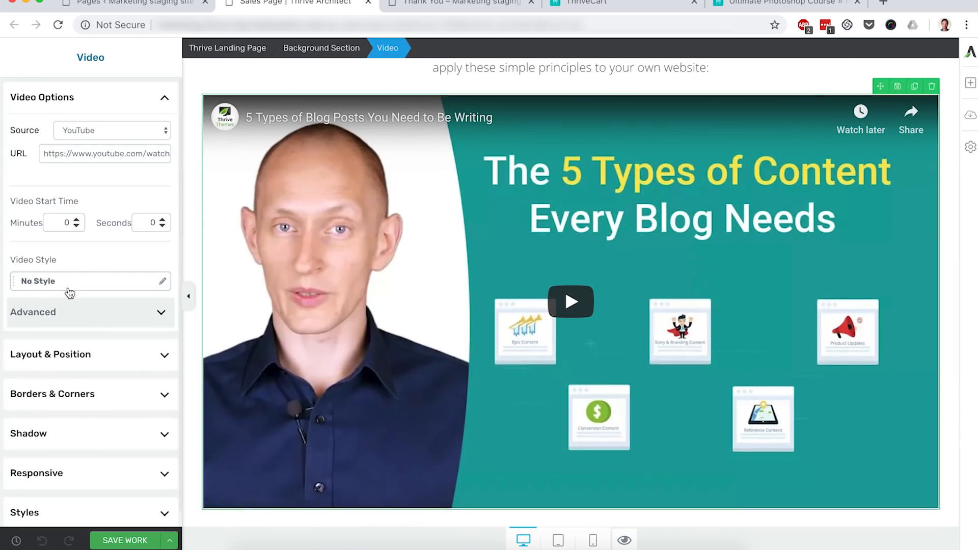
click(74, 354)
drag(75, 377, 60, 379)
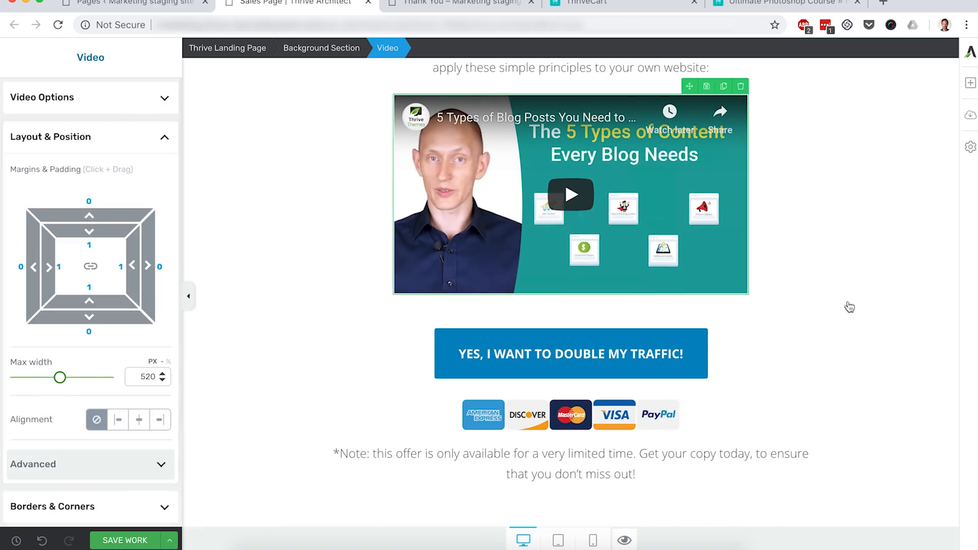
- Replace the headline with "Become a Professional Designer With The Ultimate Photoshop Online Course"
scroll(896, 286, up, 3)
click(827, 294)
scroll(827, 294, up, 2)
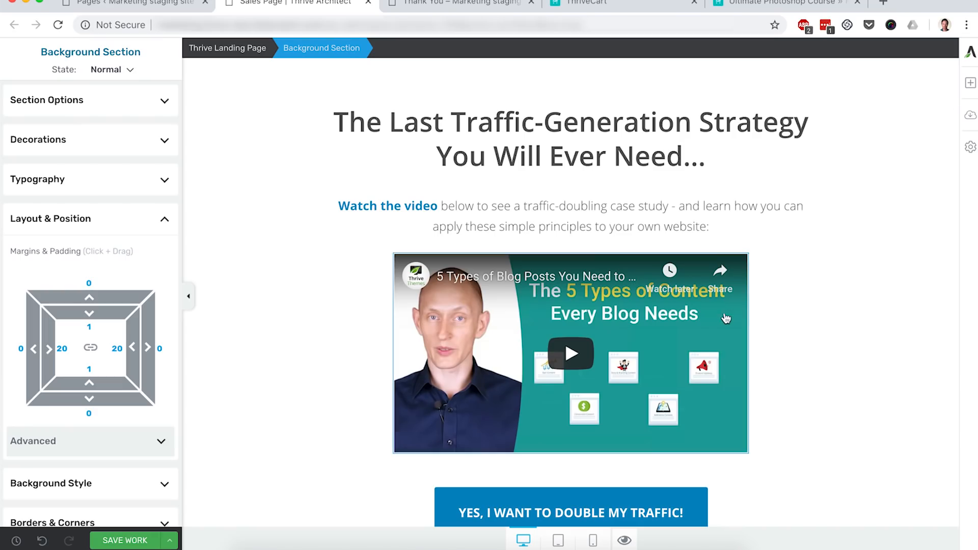
triple_click(618, 140)
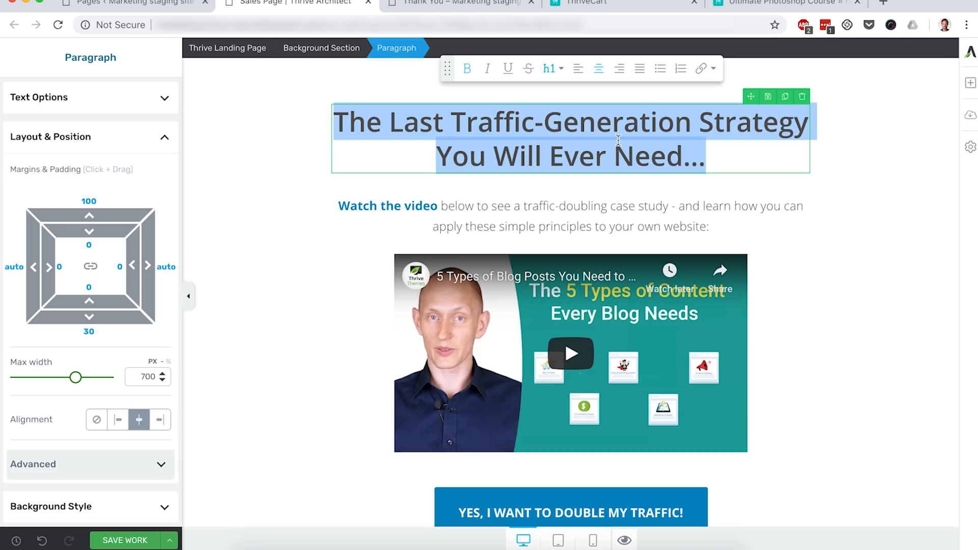
text(The Ultimate)
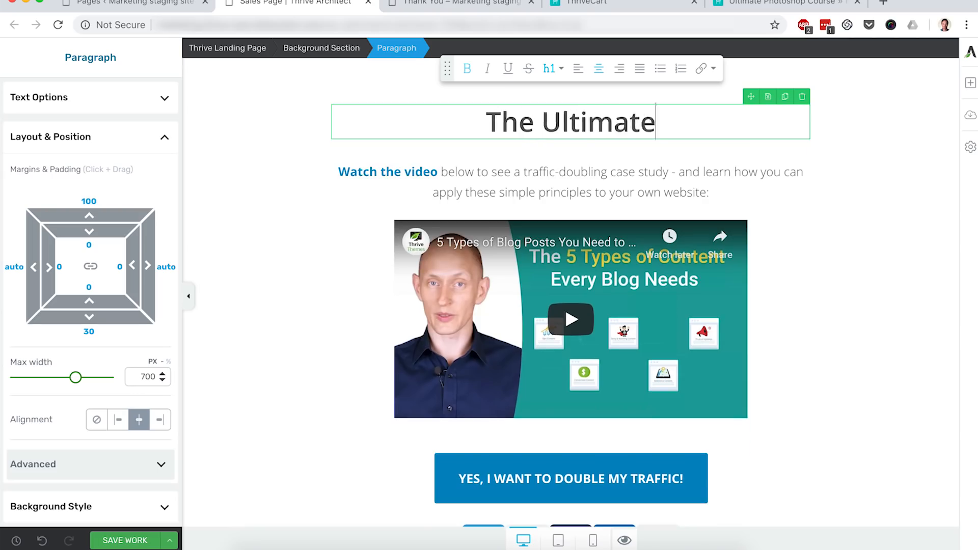
text( Photoshop On)
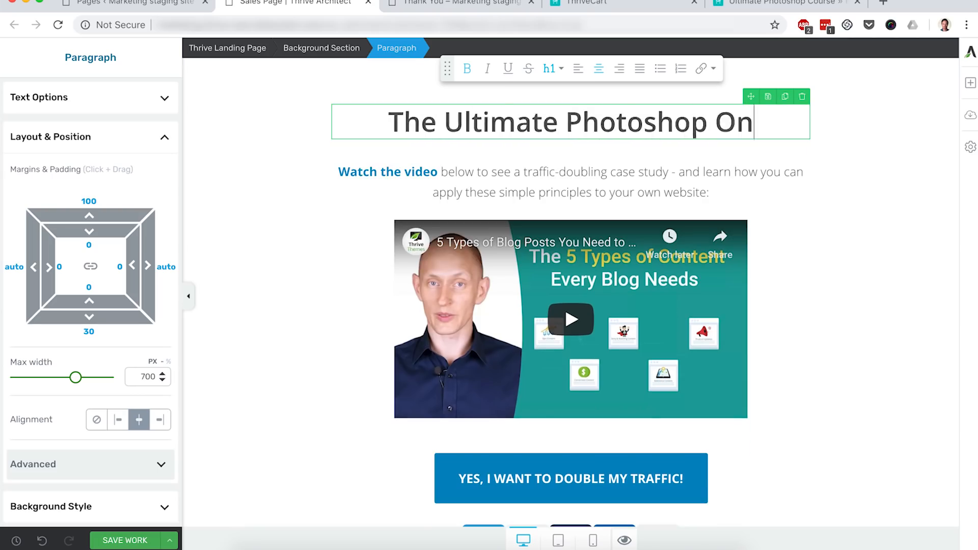
text(line Course)
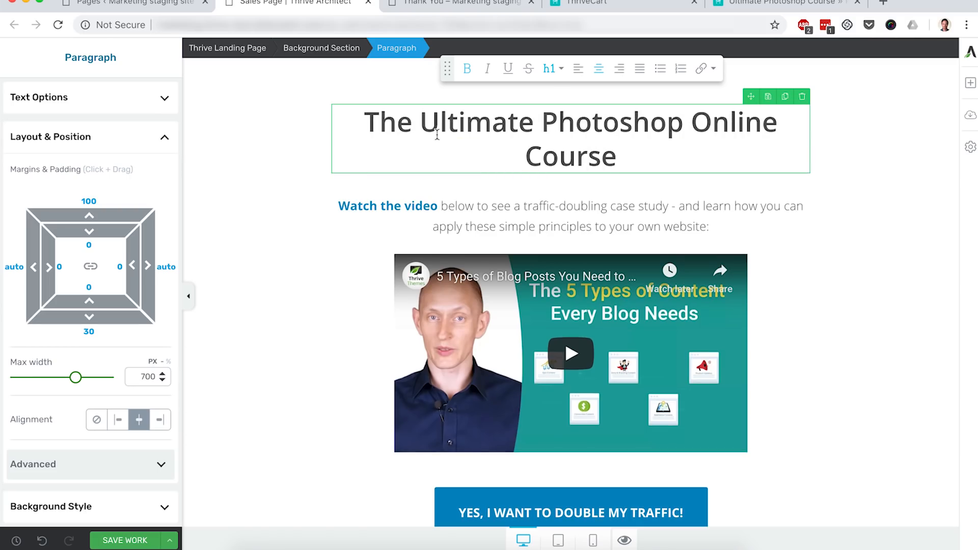
click(359, 118)
text(Become a P)
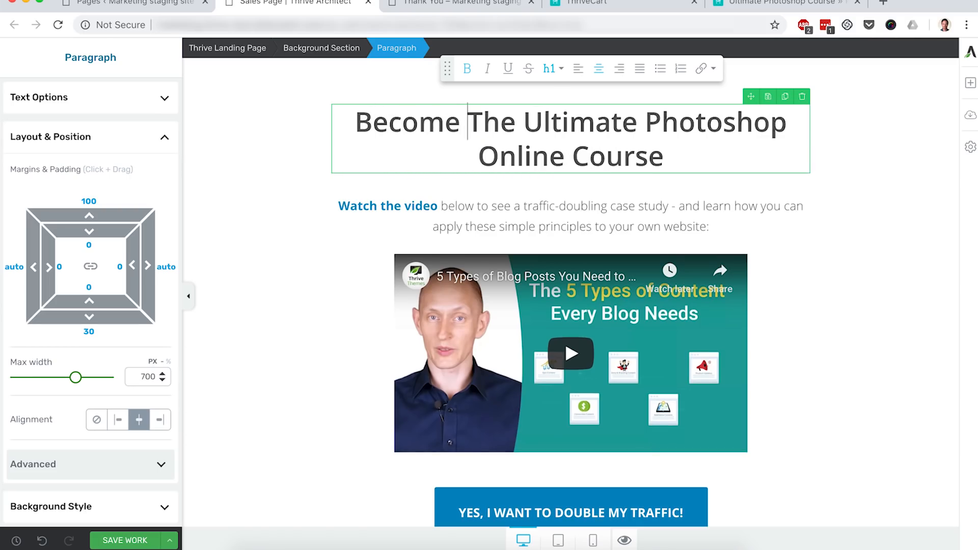
text(rofessional D)
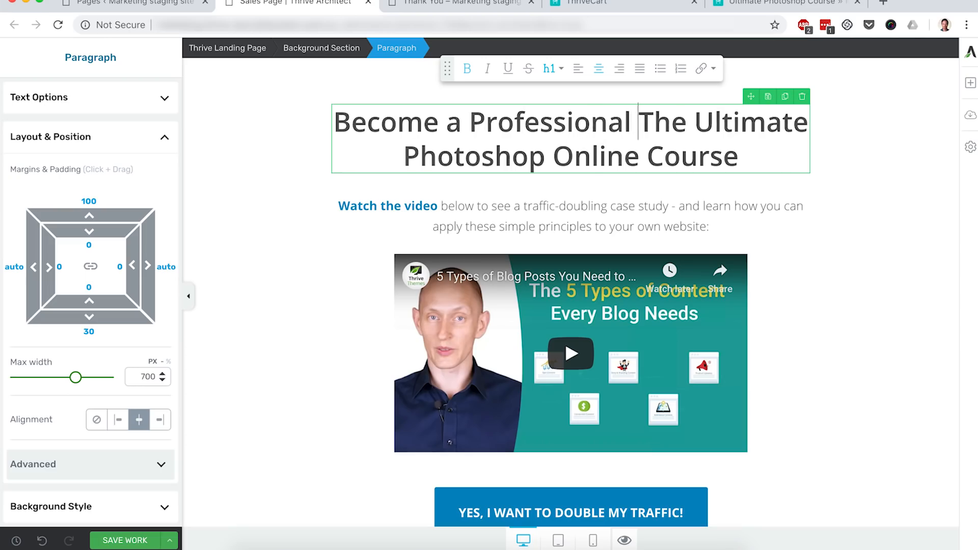
text(esigner With)
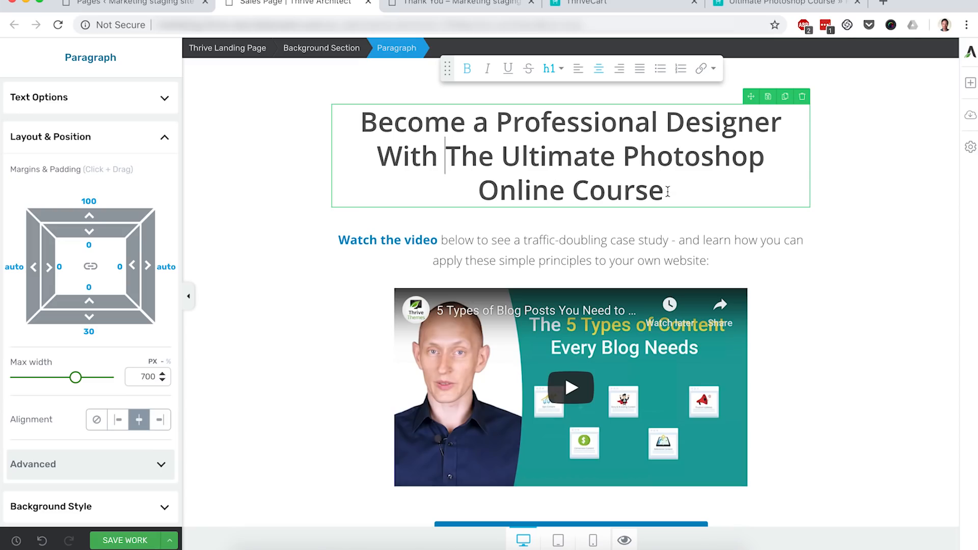
- Change the call-to-action button text to "YES, SIGN ME UP NOW!"
click(912, 295)
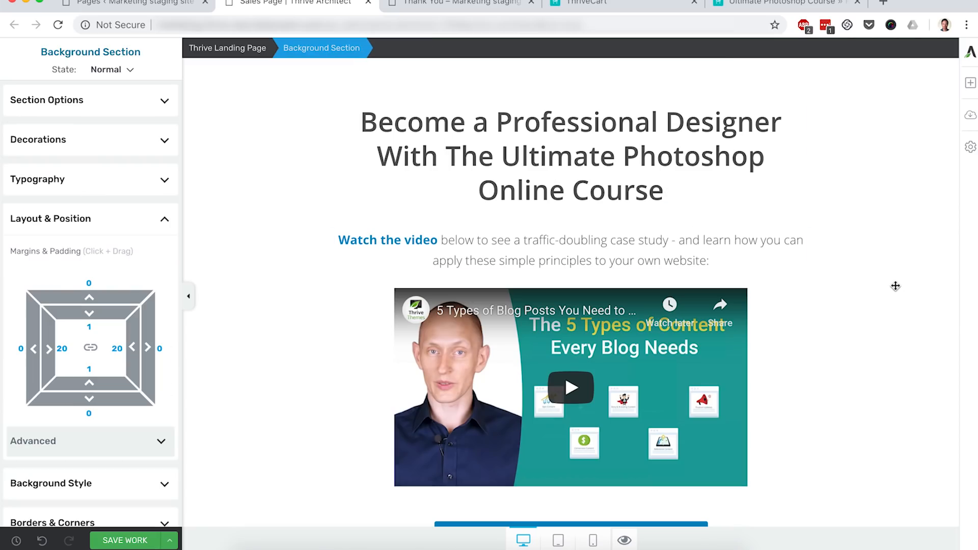
scroll(895, 285, down, 3)
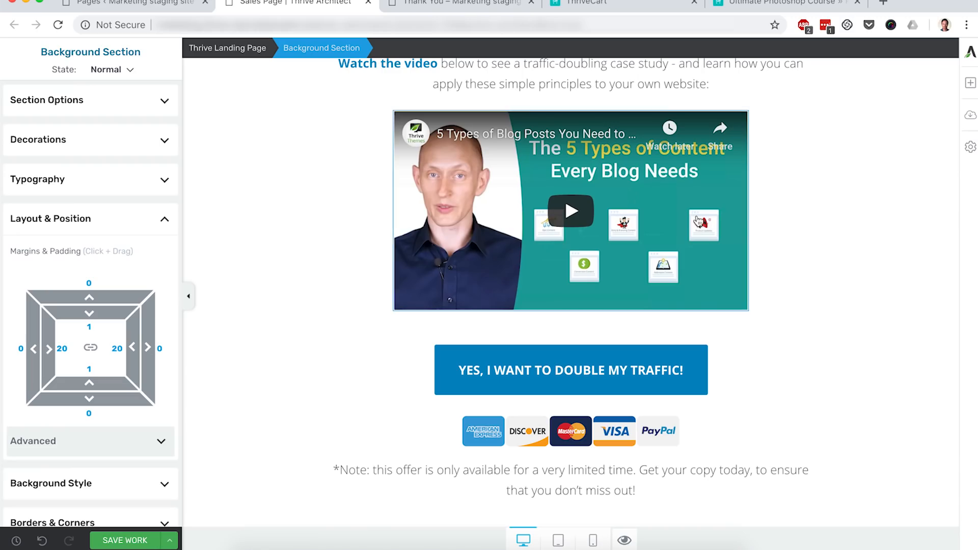
scroll(820, 247, down, 1)
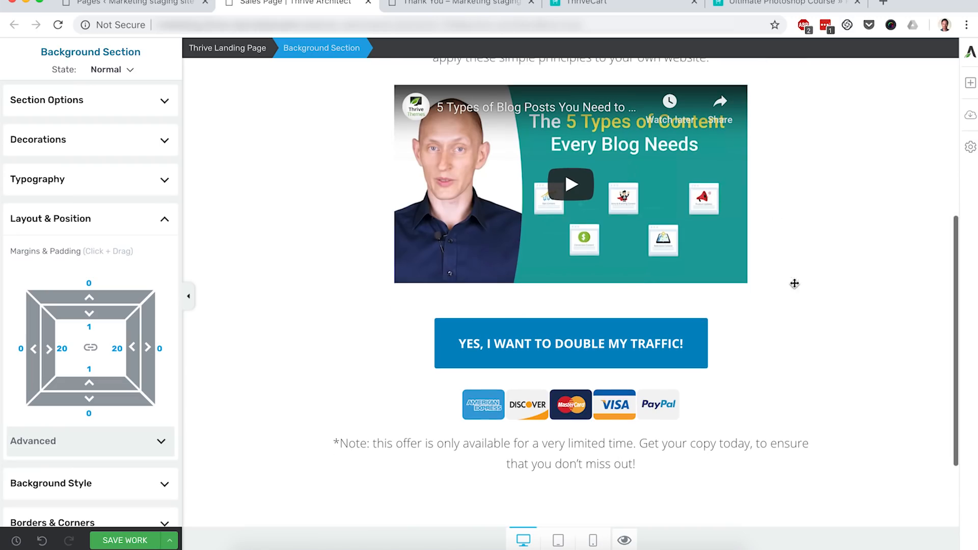
double_click(587, 346)
text(Yes)
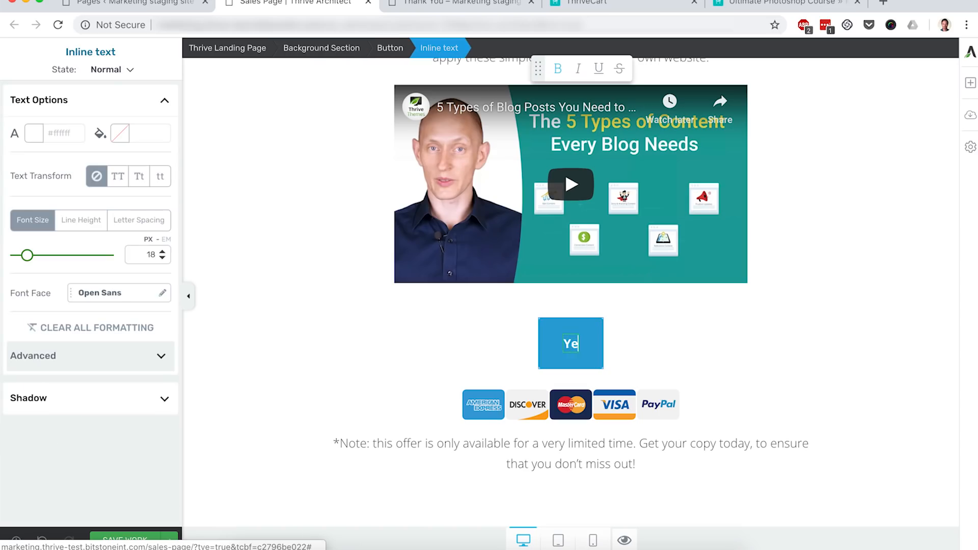
key(BackSpace)
key(BackSpace)
text(ES, SI)
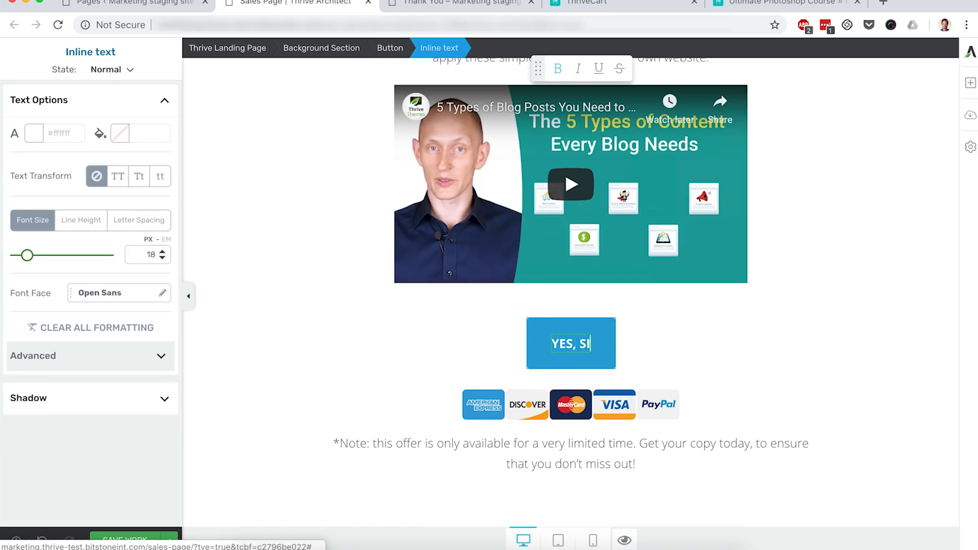
text(GN ME UP NOW!)
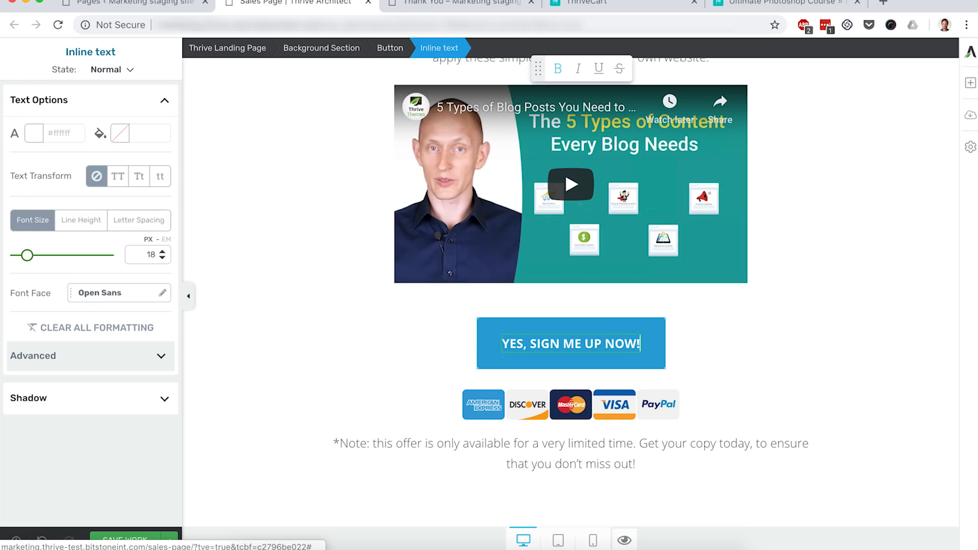
- Copy the product's ThriveCart checkout URL, paste it as the button's link, and save the page
click(716, 368)
click(578, 330)
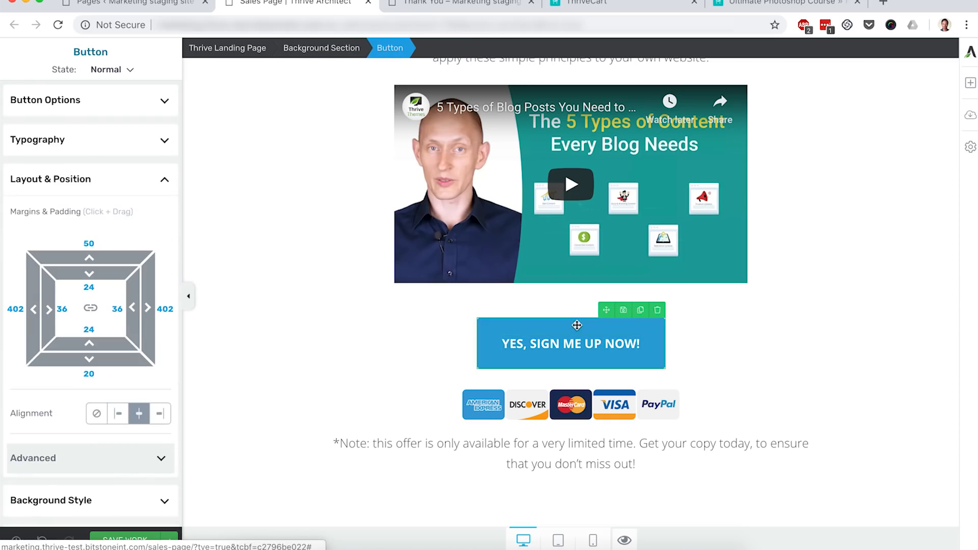
click(93, 104)
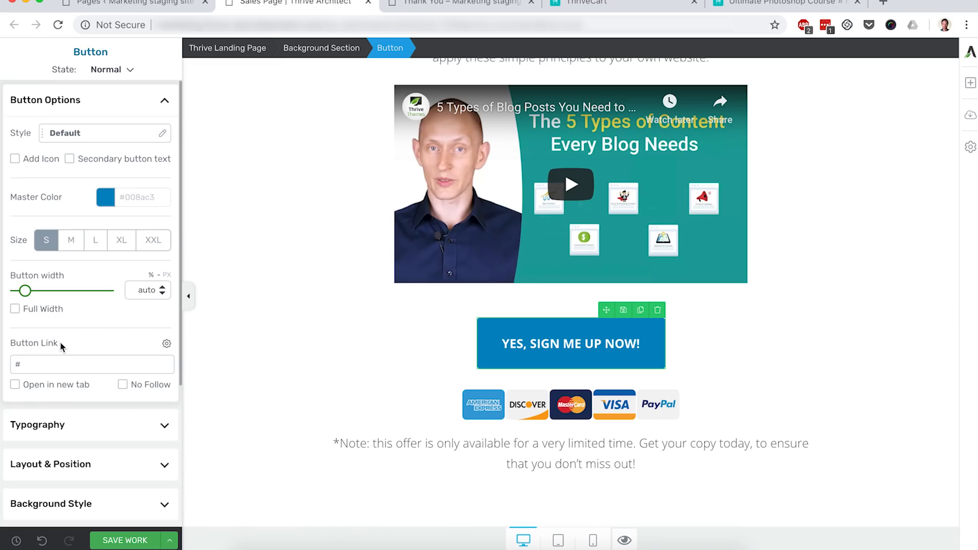
click(674, 6)
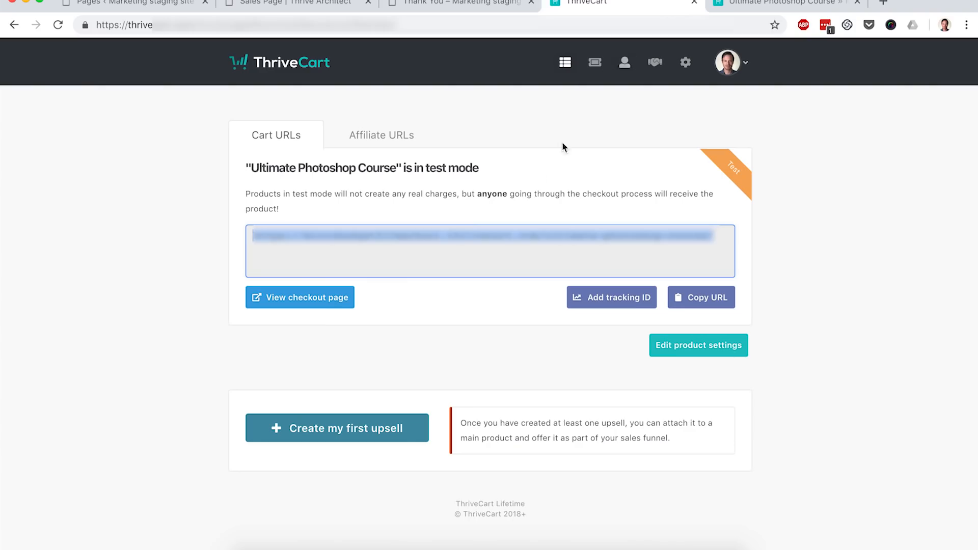
click(692, 301)
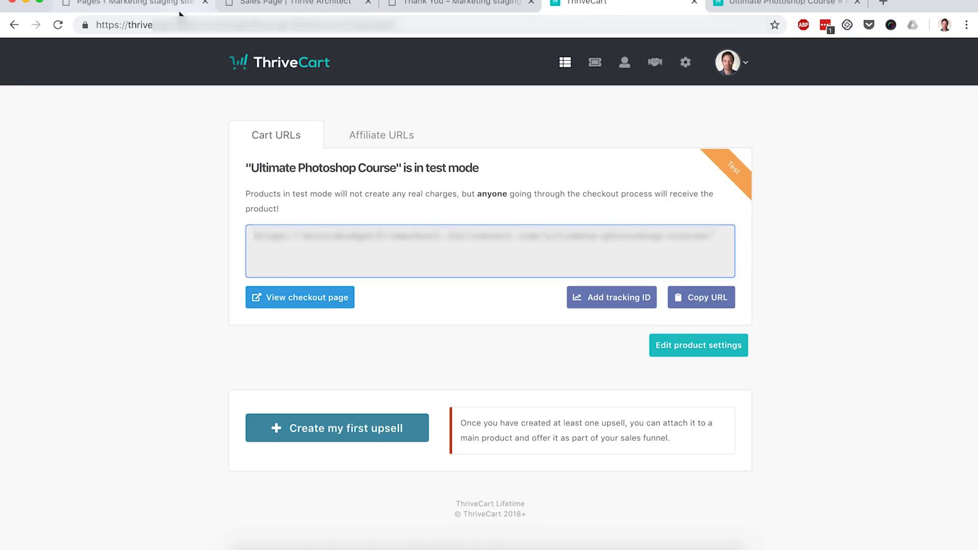
click(293, 4)
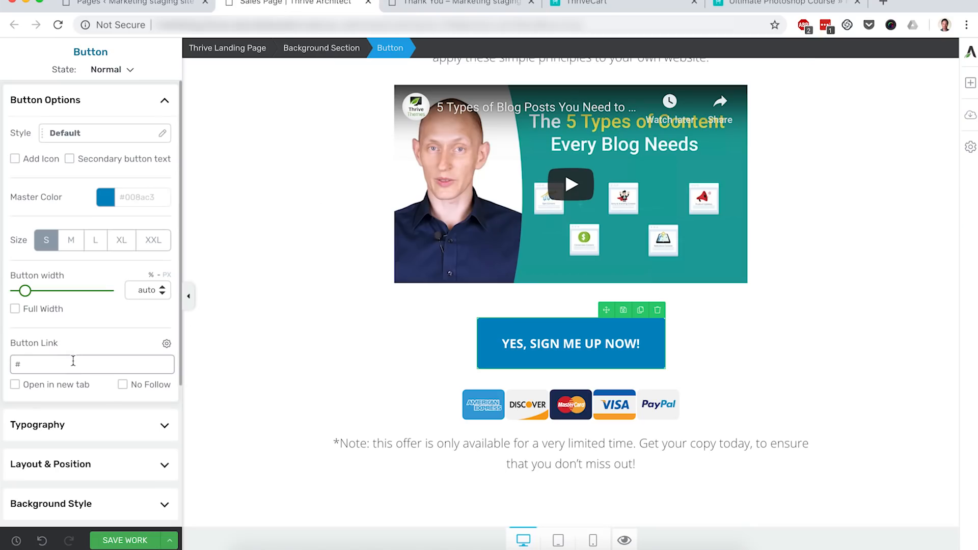
key(super+v)
click(293, 362)
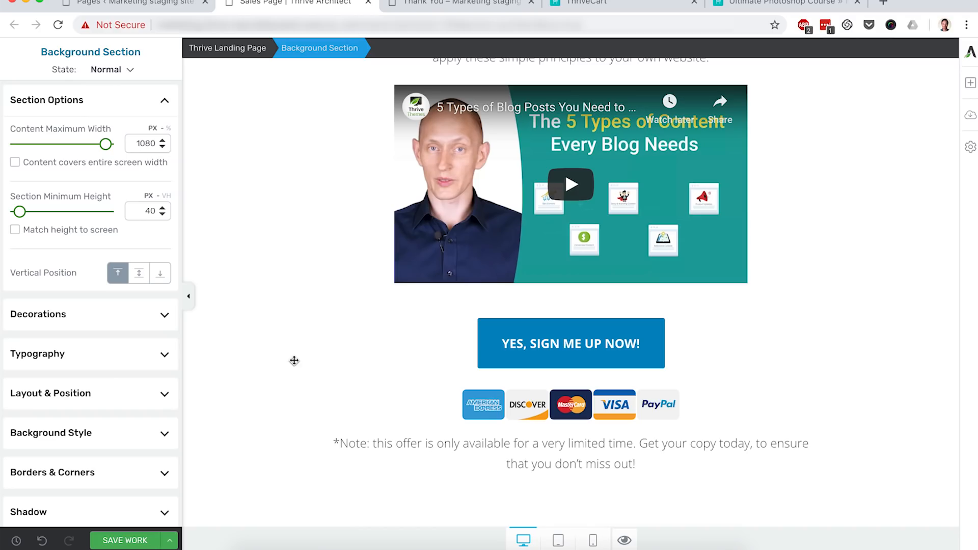
click(126, 541)
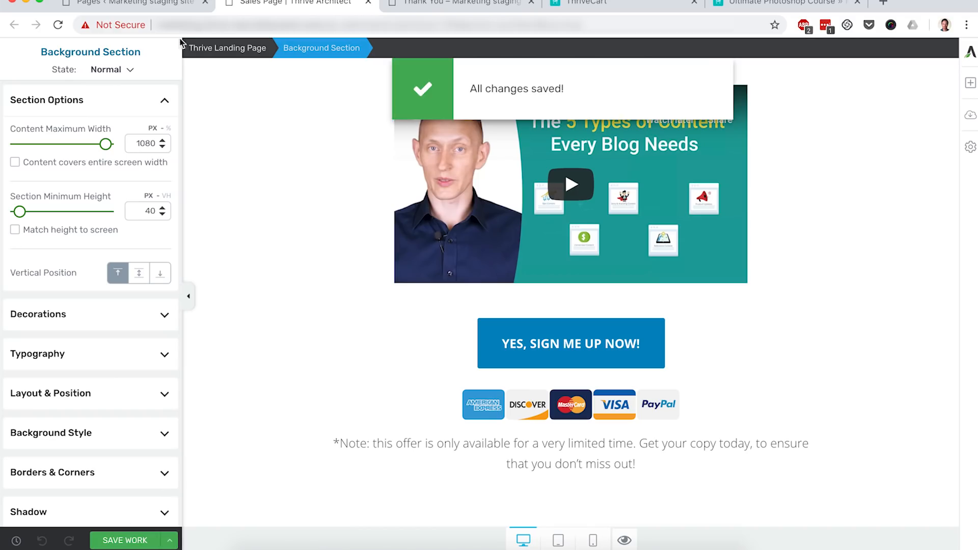
- Open the Thank You page in Thrive Architect and apply the Elementary Download Page template from the Elementary set
click(146, 5)
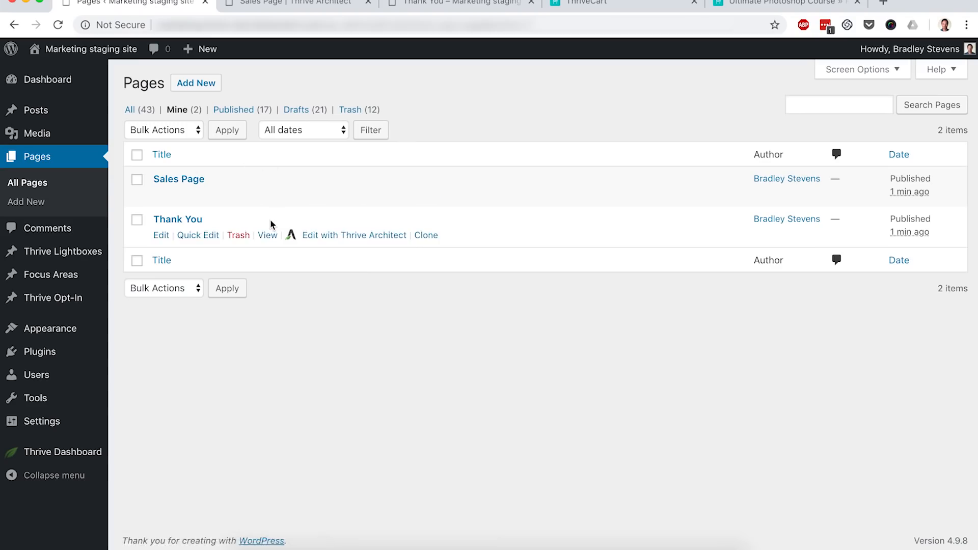
super+click(326, 238)
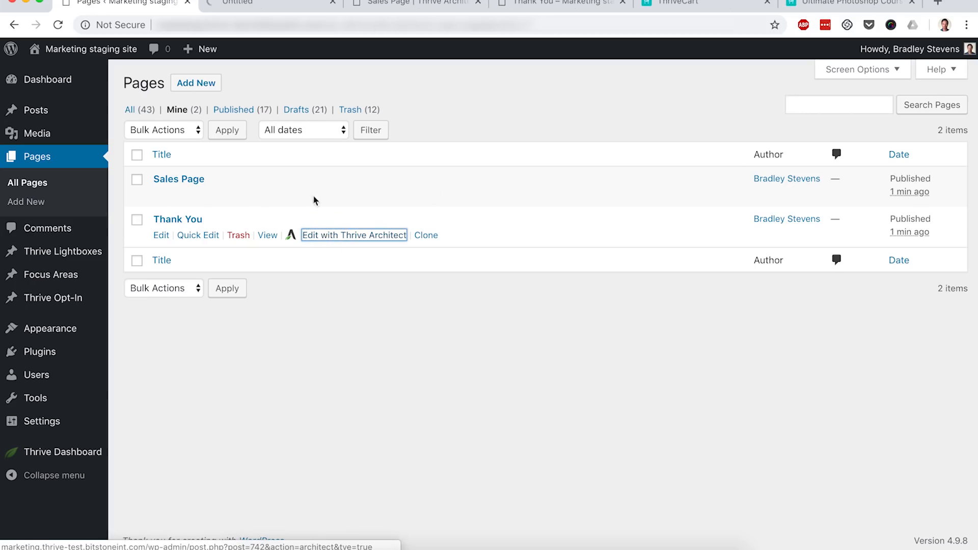
click(261, 3)
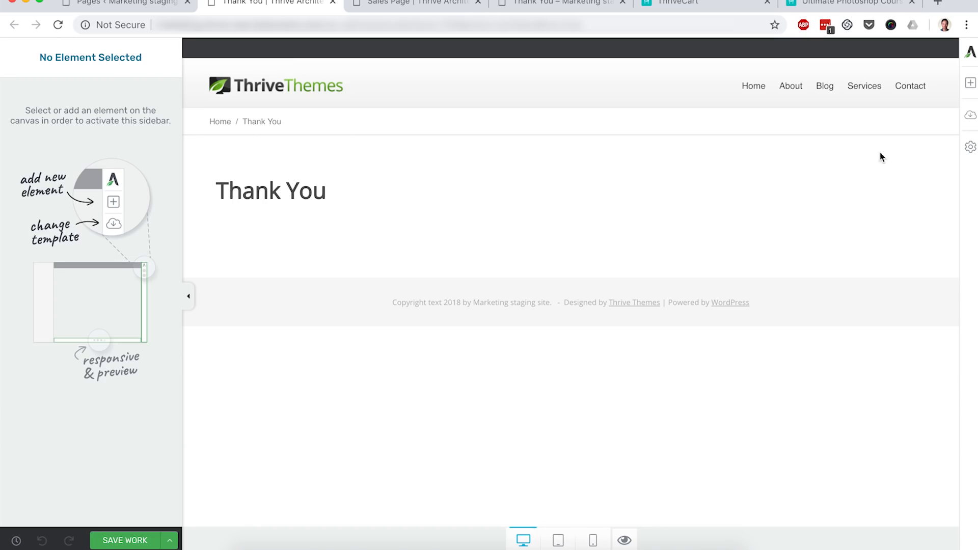
click(970, 116)
scroll(746, 210, down, 3)
scroll(747, 209, down, 8)
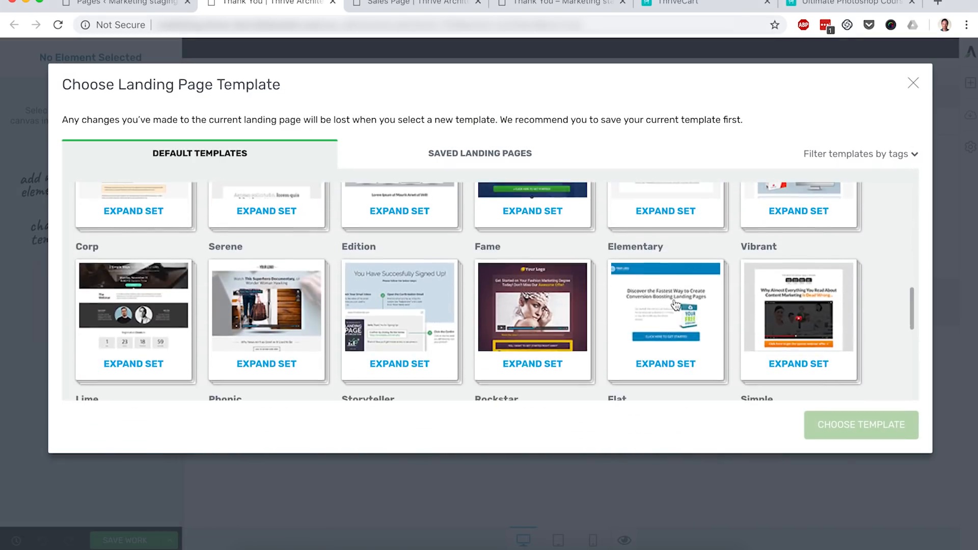
click(676, 304)
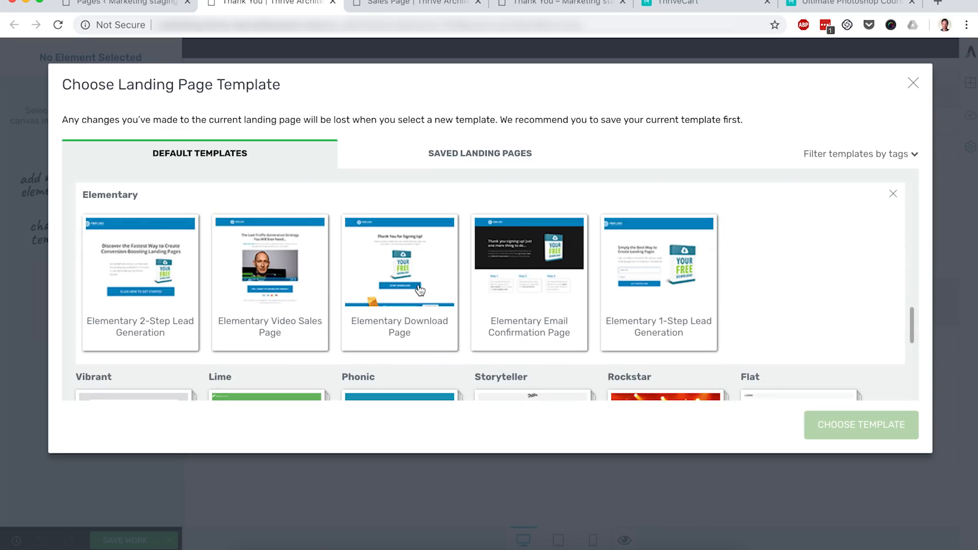
click(420, 291)
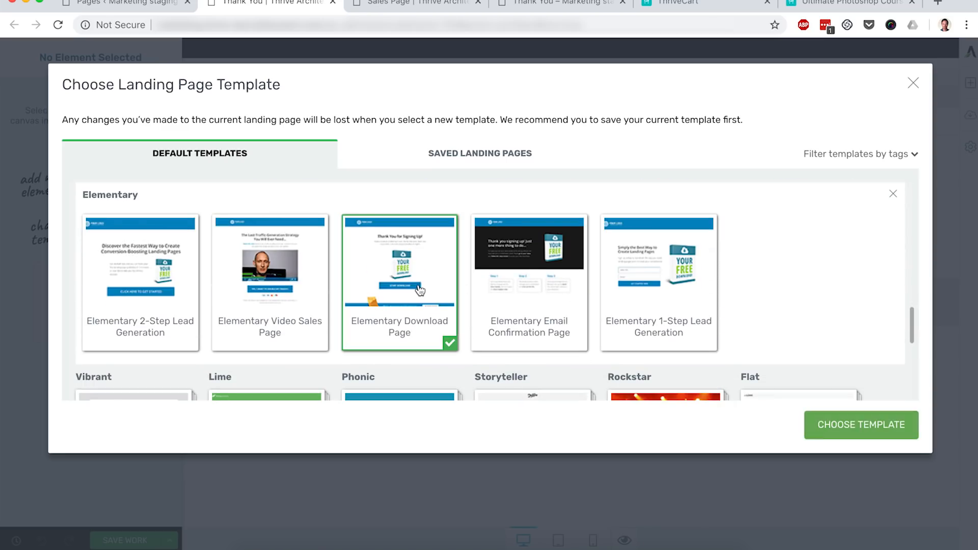
click(859, 428)
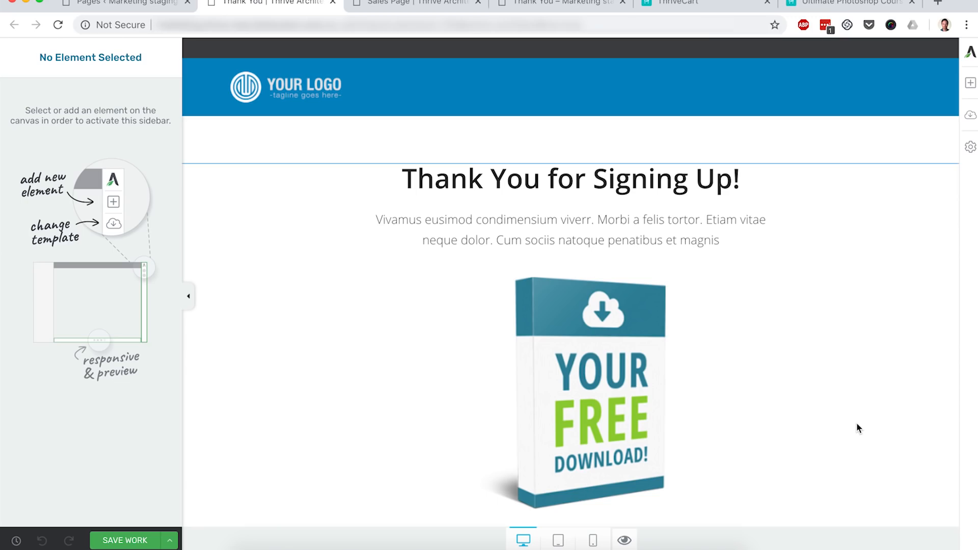
- Delete the Start Download button and the free bonus section from the thank-you page
scroll(857, 428, down, 4)
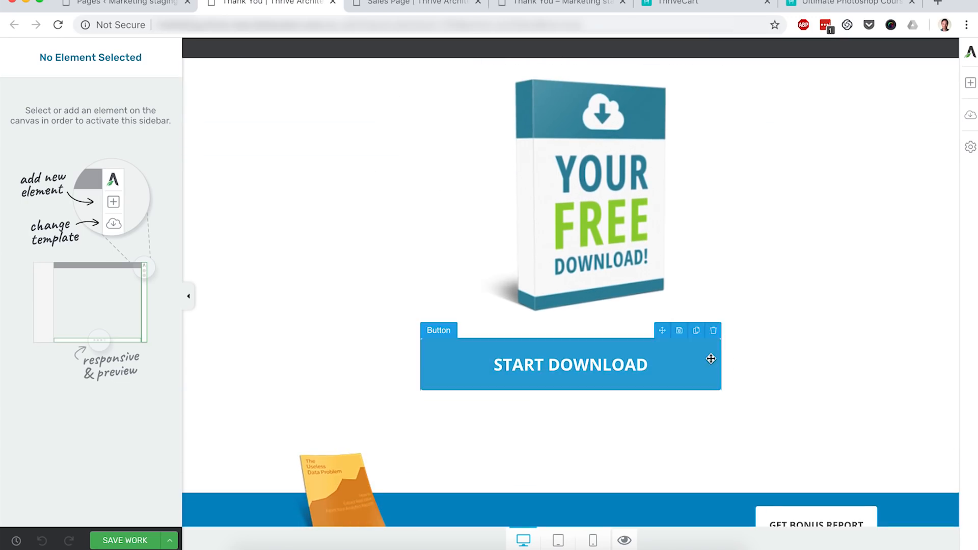
click(714, 331)
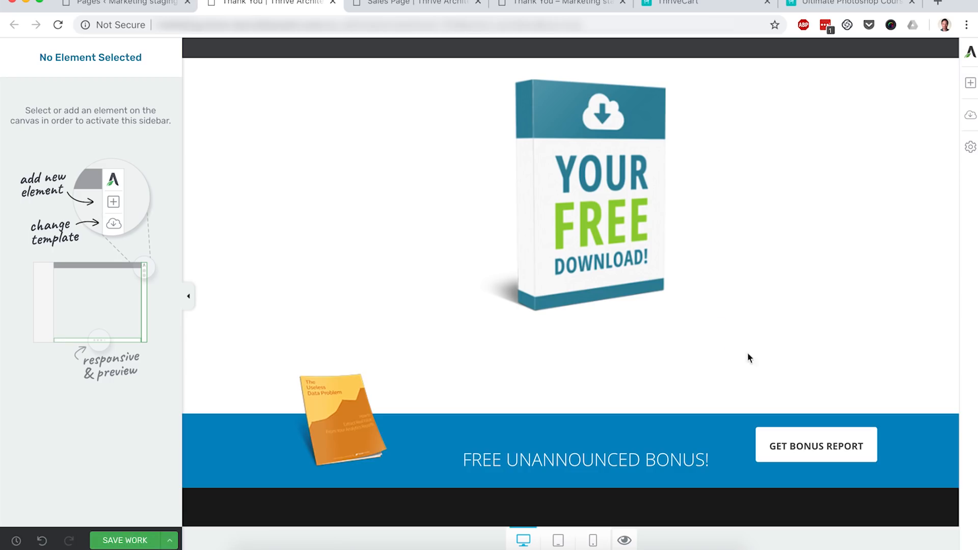
click(952, 411)
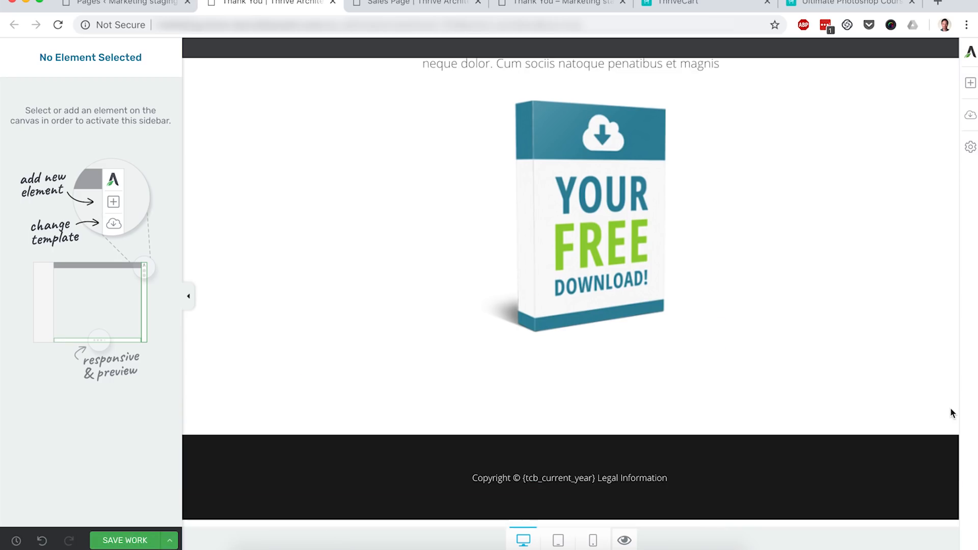
- Replace the paragraph under the headline with "Please check your inbox. Your Online Course login details will be sent to you shortly."
scroll(823, 338, up, 3)
click(642, 331)
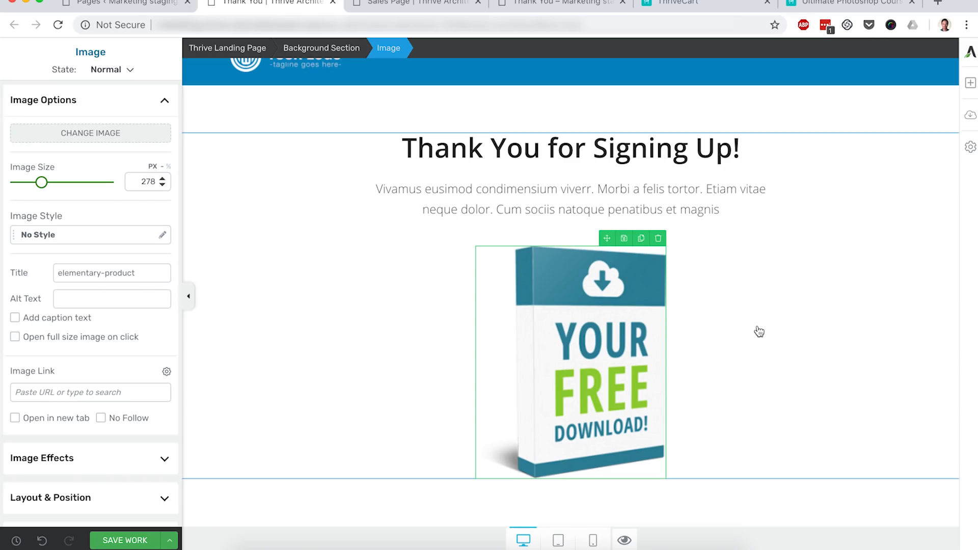
triple_click(567, 194)
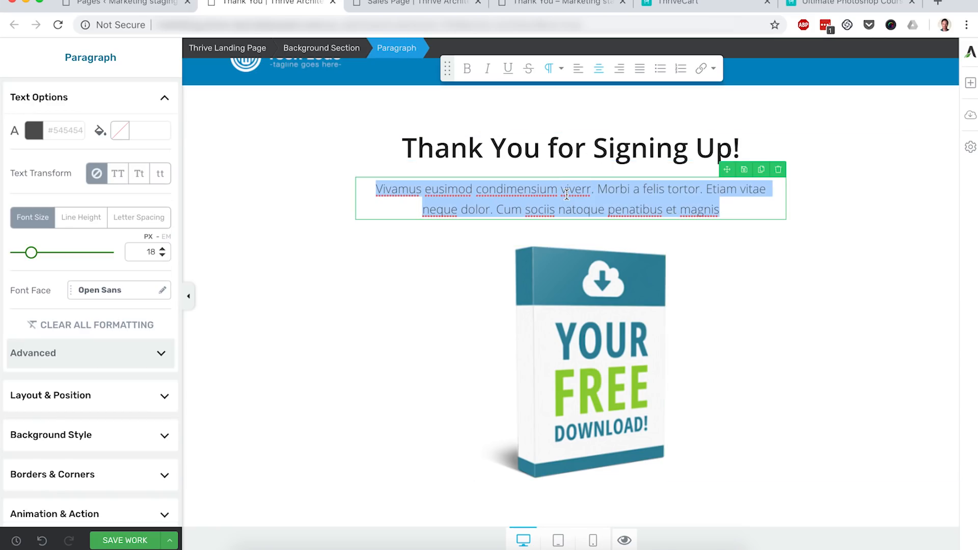
text(Please)
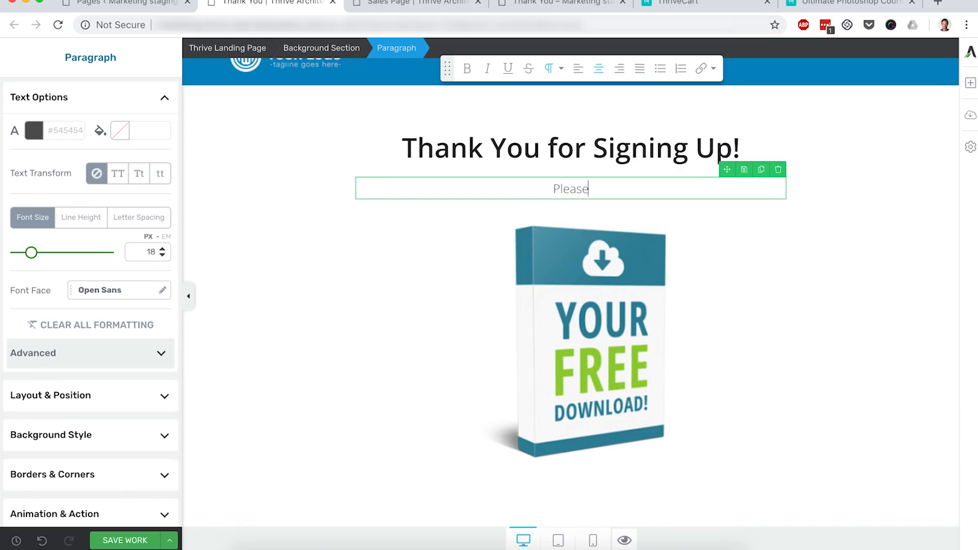
text( check your inbox. Y)
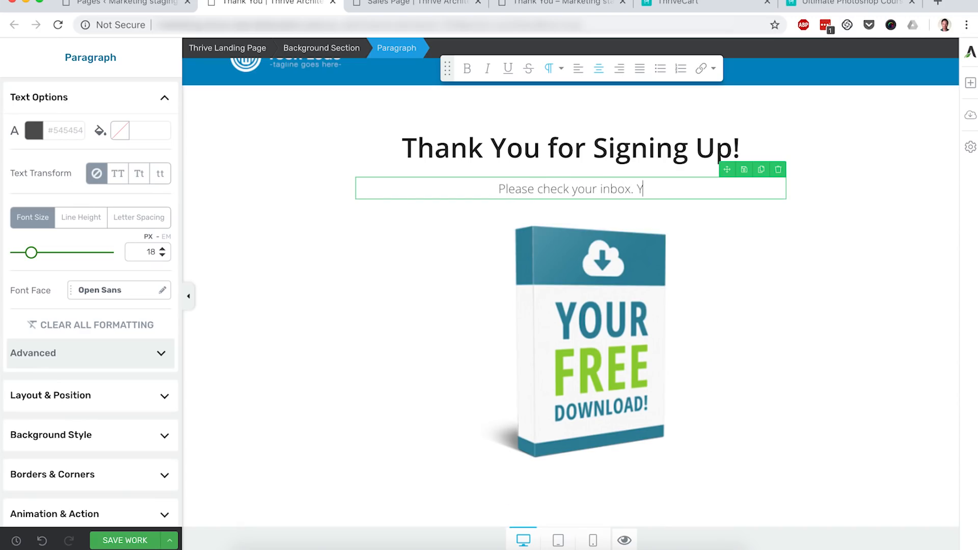
text(our O)
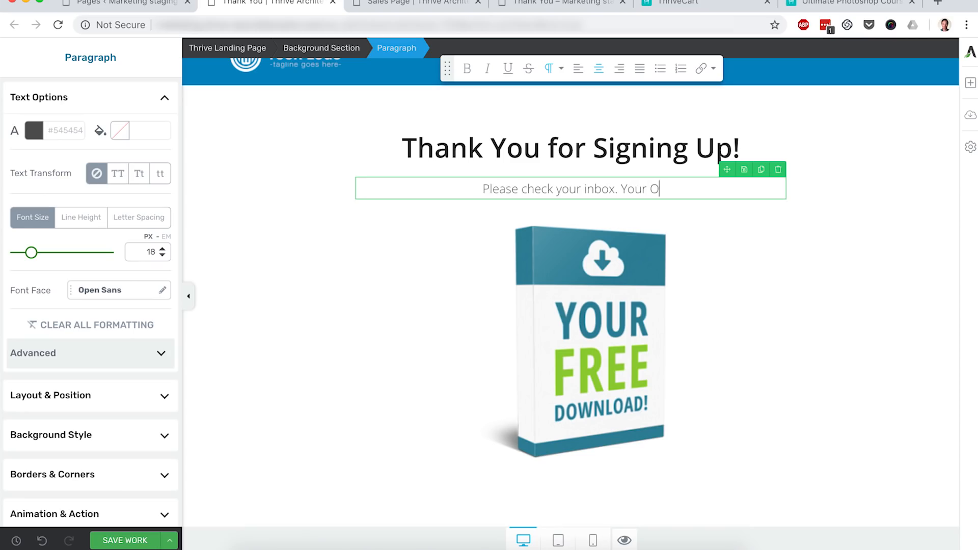
text(nline Course login details will )
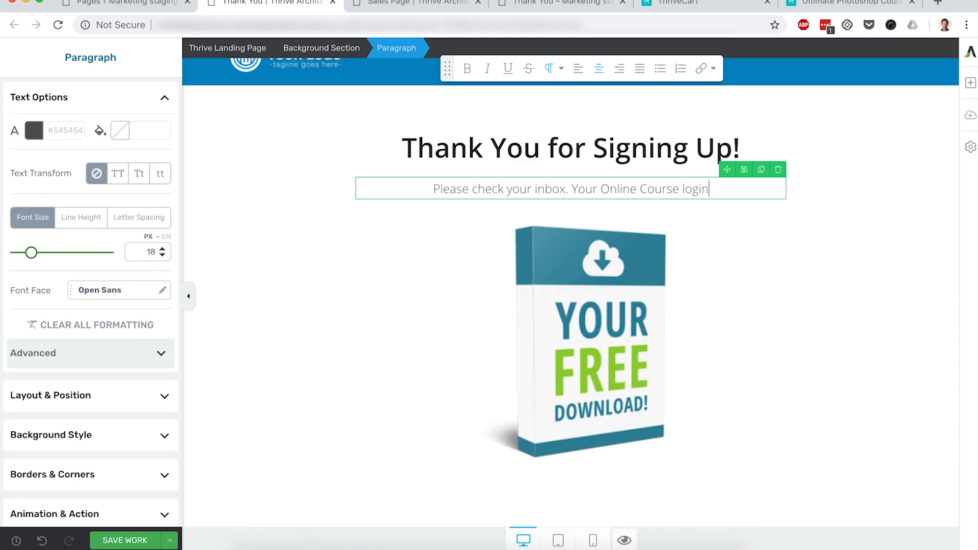
text(be sent to your)
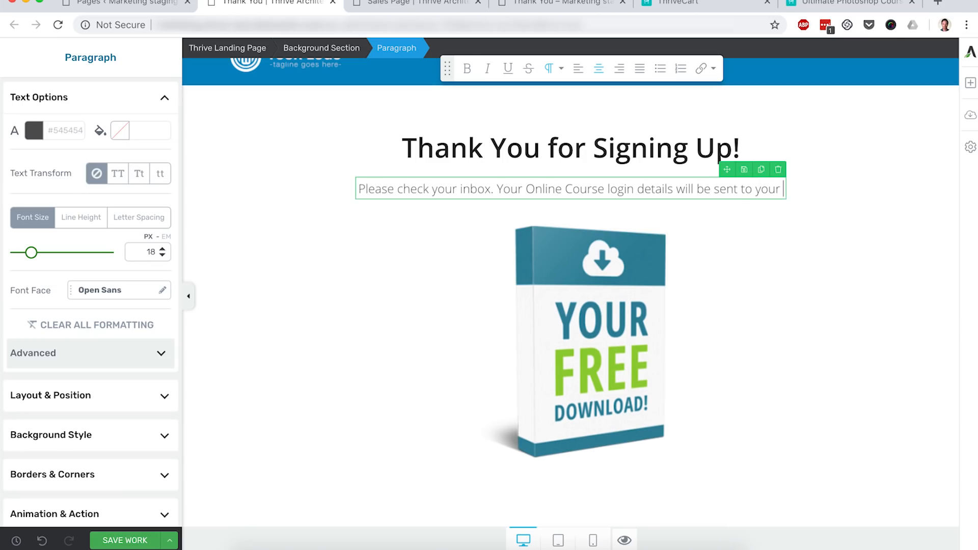
key(BackSpace)
text(shortly.)
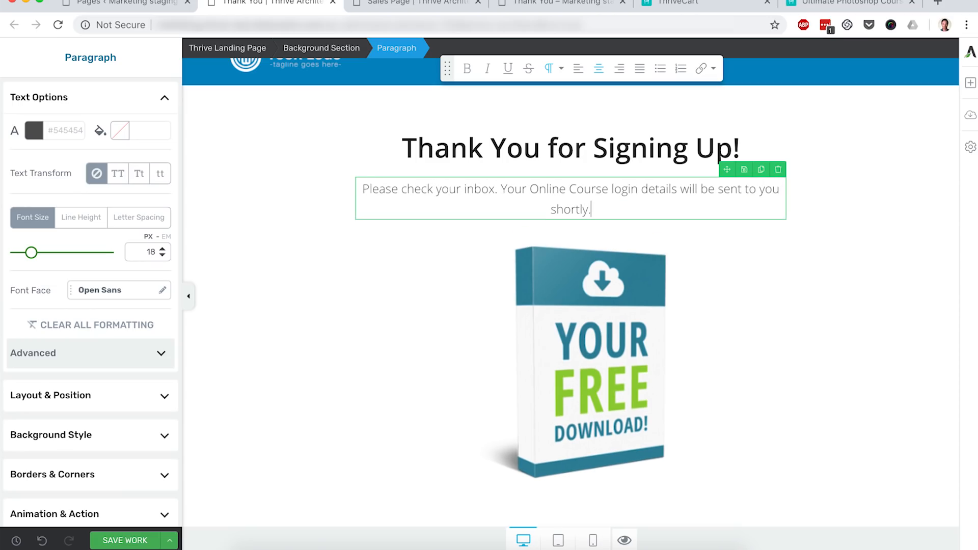
- Deselect the paragraph and save the thank-you page
click(898, 311)
scroll(738, 370, down, 2)
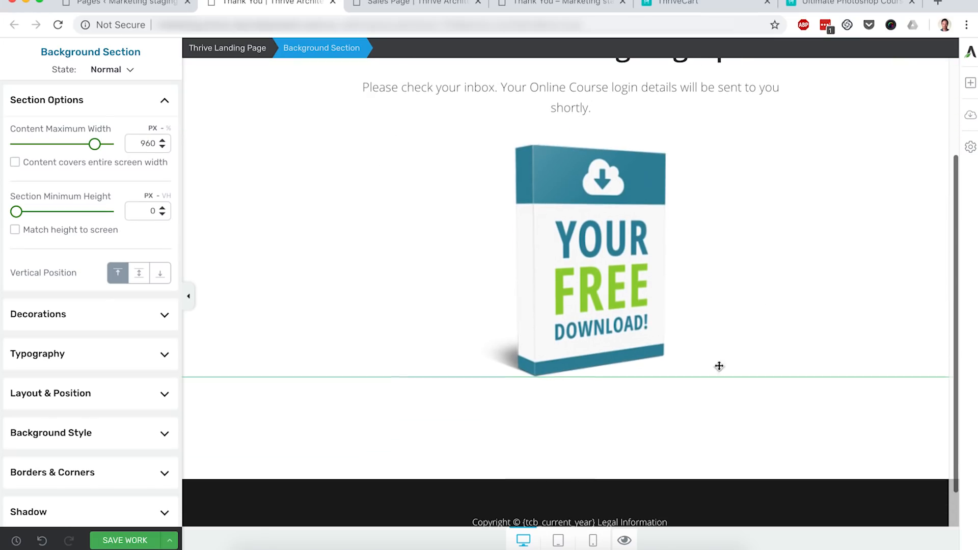
click(112, 541)
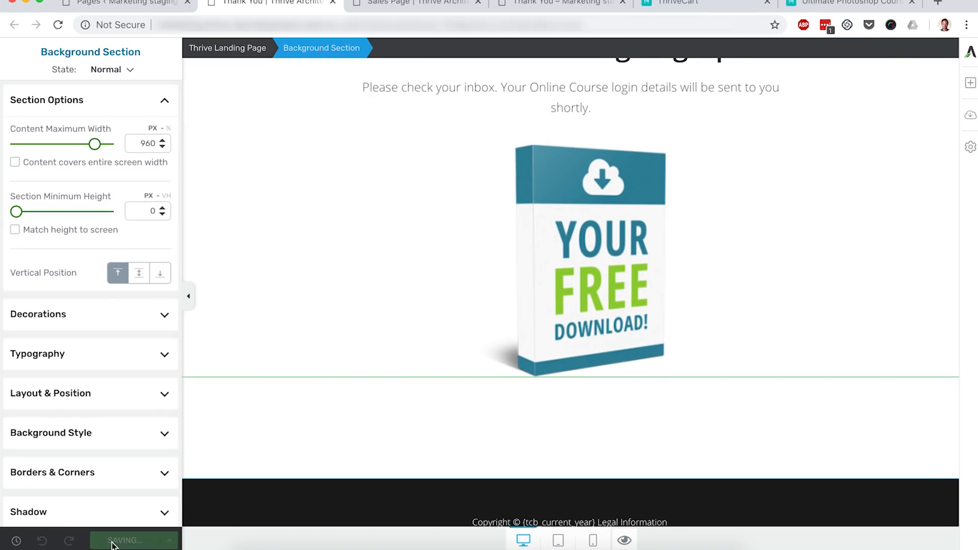
- View the published Sales Page and follow its sign-up button to the ThriveCart checkout
click(128, 4)
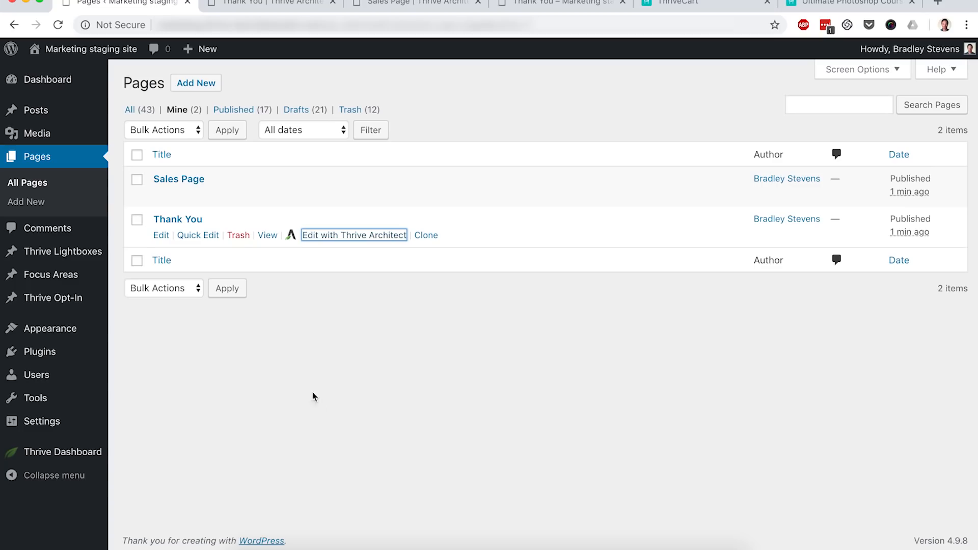
click(318, 405)
mouse_move(195, 180)
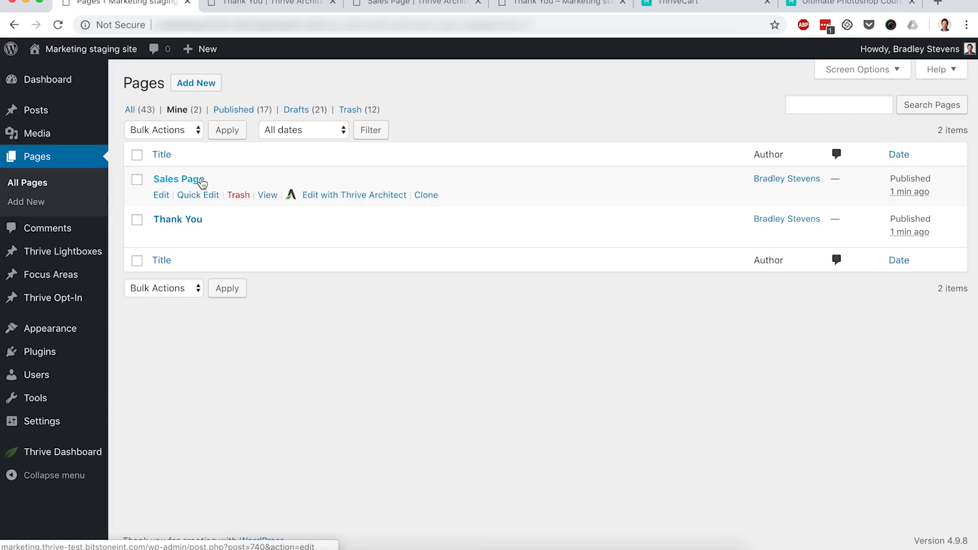
super+click(267, 197)
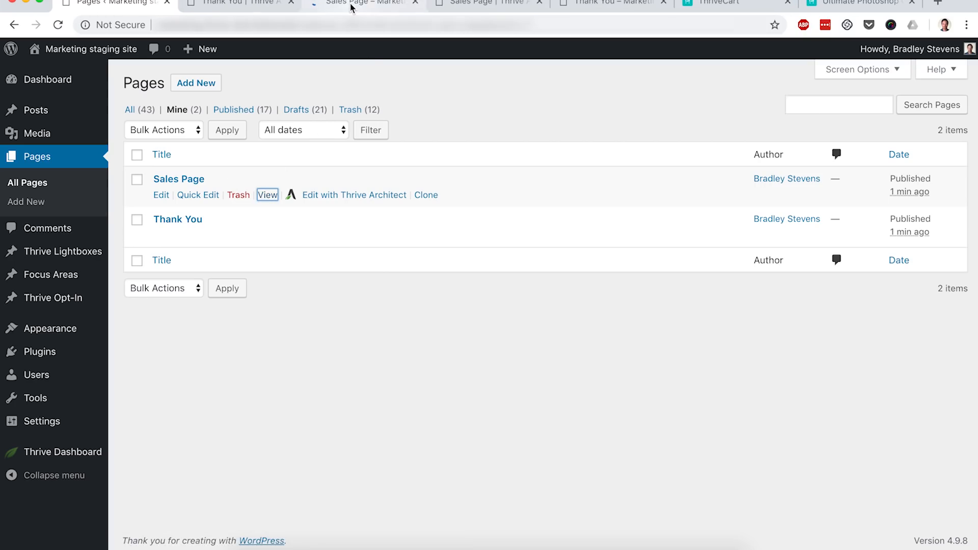
click(350, 6)
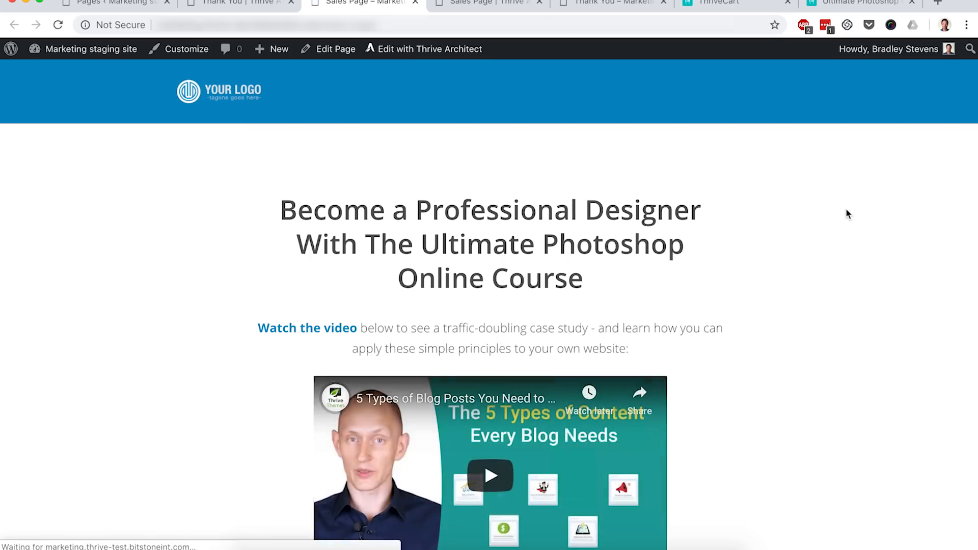
scroll(848, 214, down, 5)
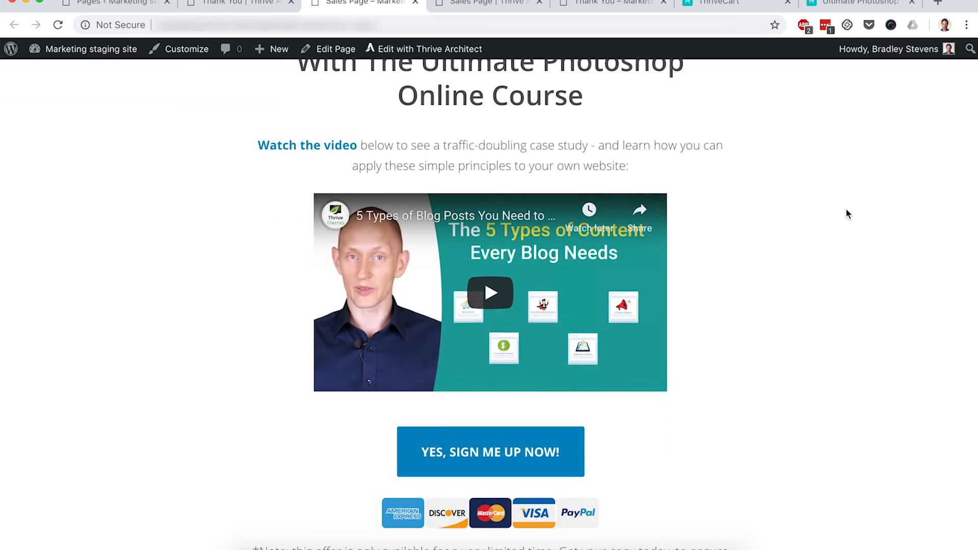
click(551, 440)
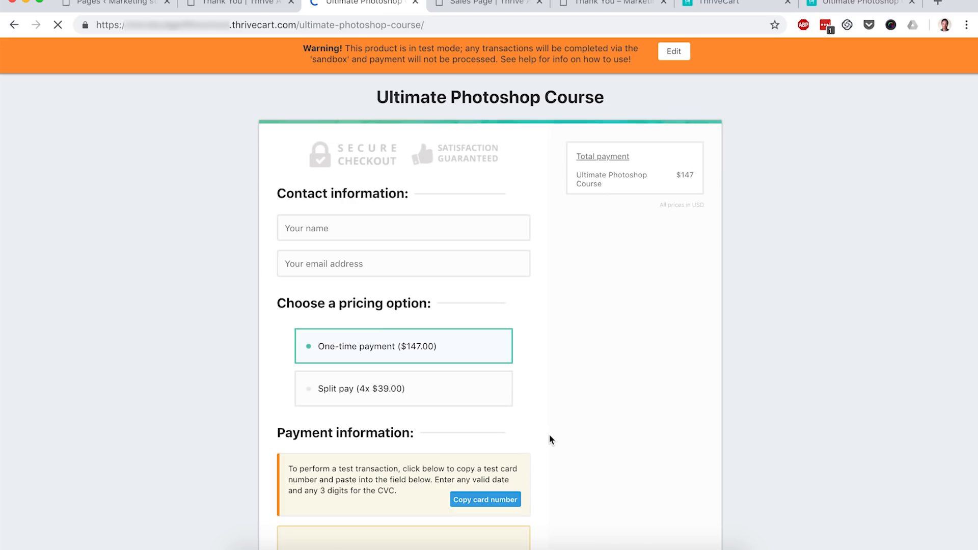
- Fill in a test name and e-mail address on the checkout and keep the one-time payment option selected
scroll(748, 292, down, 2)
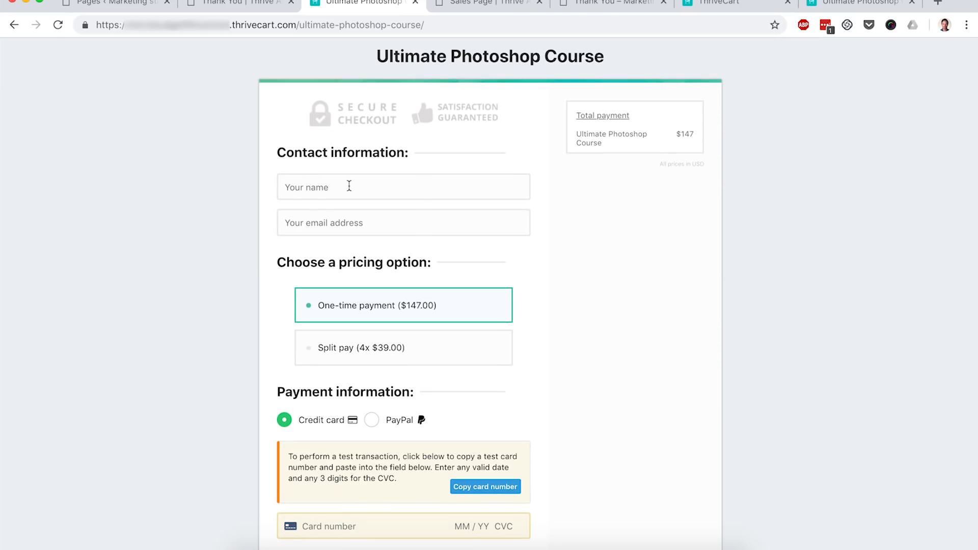
click(349, 186)
text(test)
key(Tab)
text(test@domain.com)
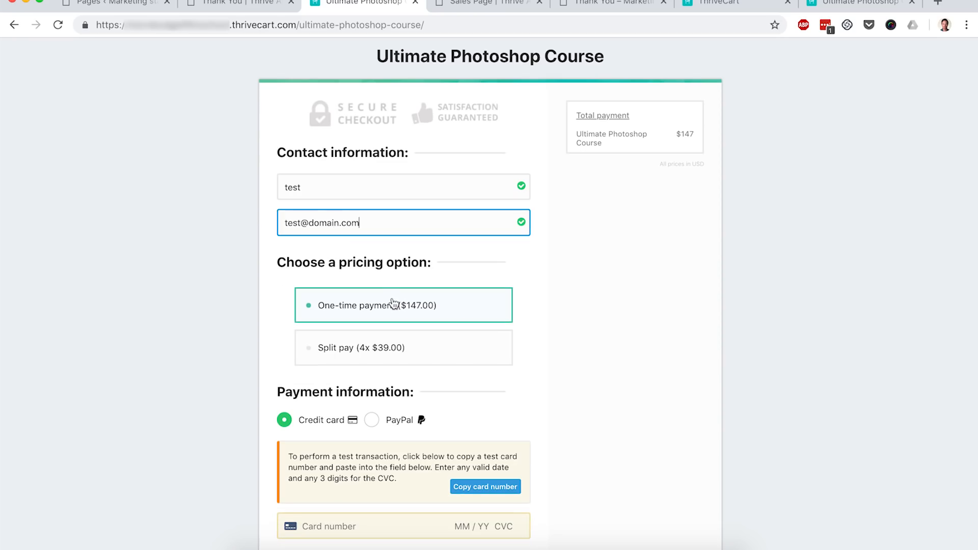
click(396, 347)
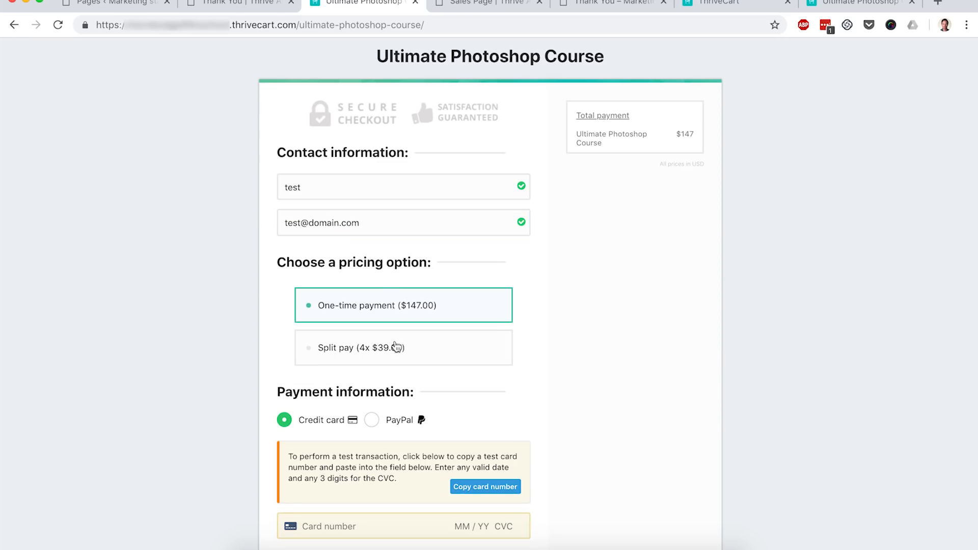
click(454, 304)
- Paste the test card number, enter a card expiry date and CVC, and complete the test order
scroll(567, 326, down, 2)
scroll(567, 325, down, 1)
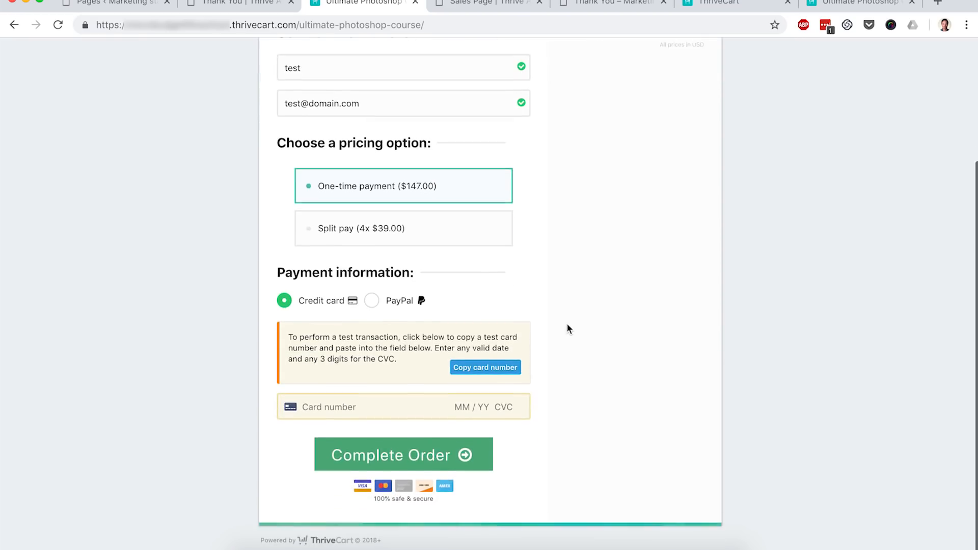
click(476, 378)
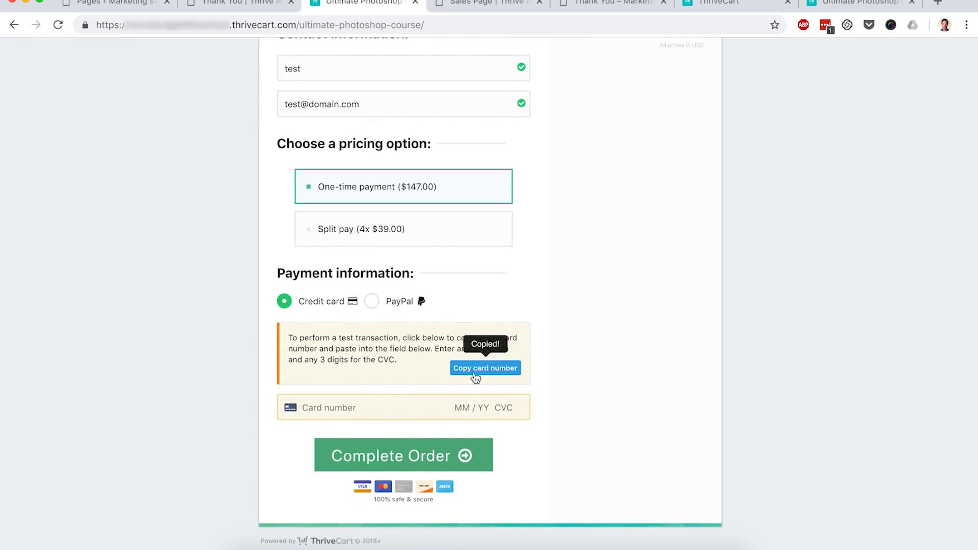
click(333, 410)
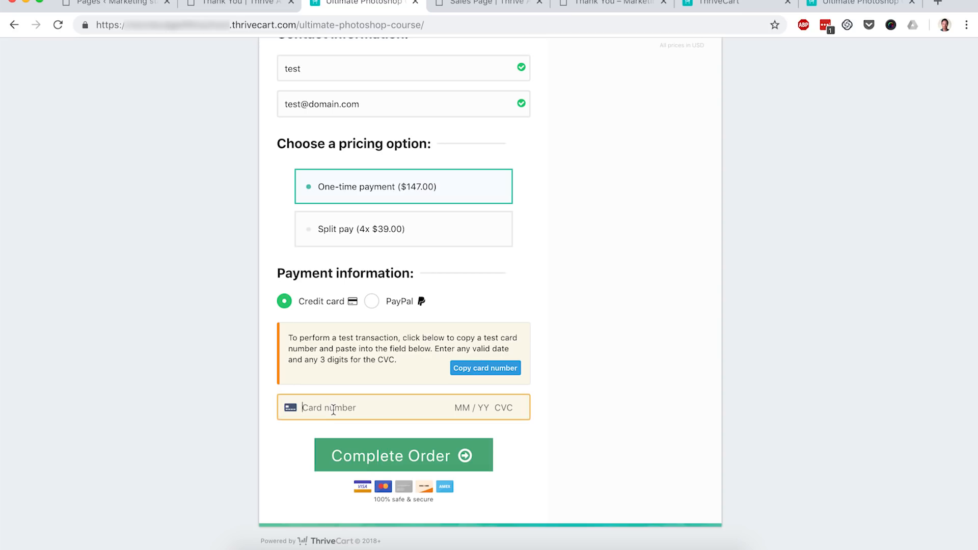
key(super+v)
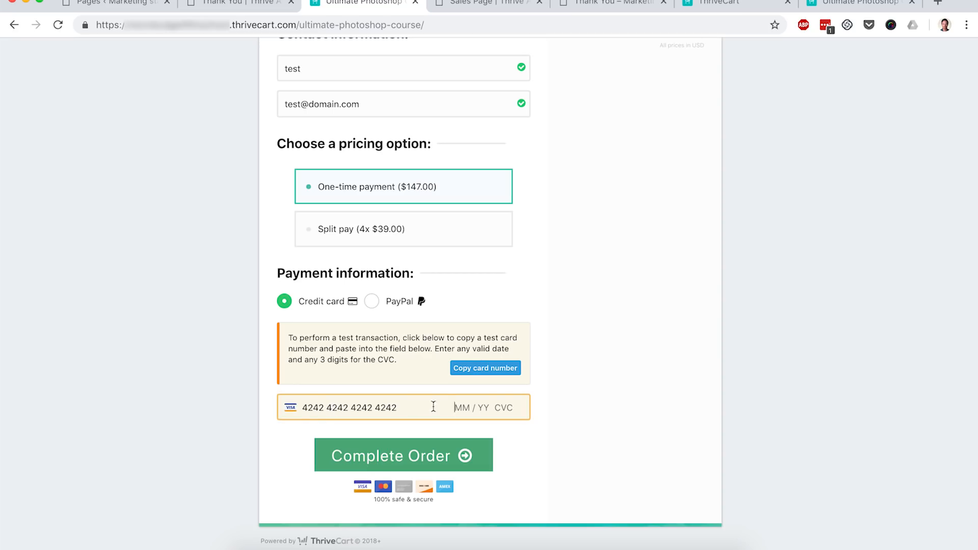
text(12 / 21 211)
click(449, 455)
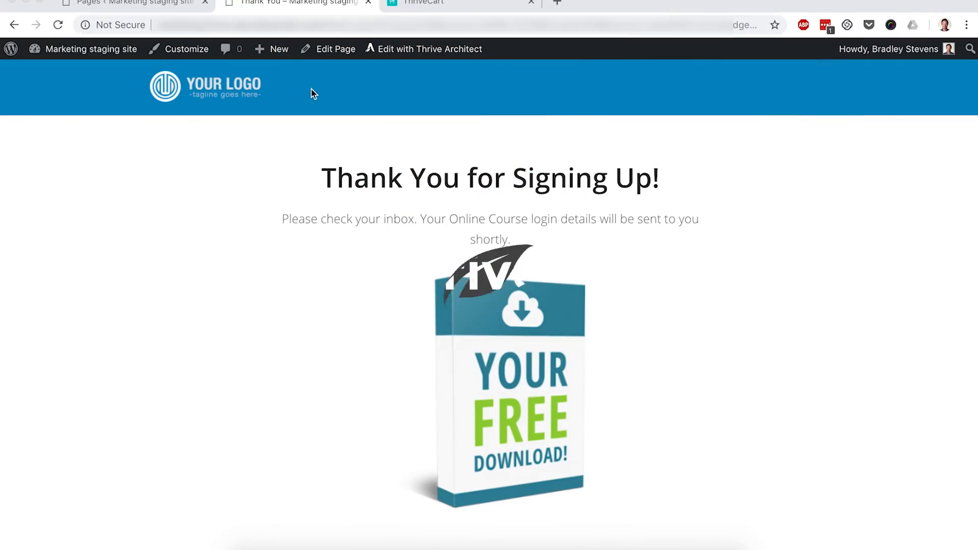
- Switch to the ThriveCart product tab
click(441, 9)
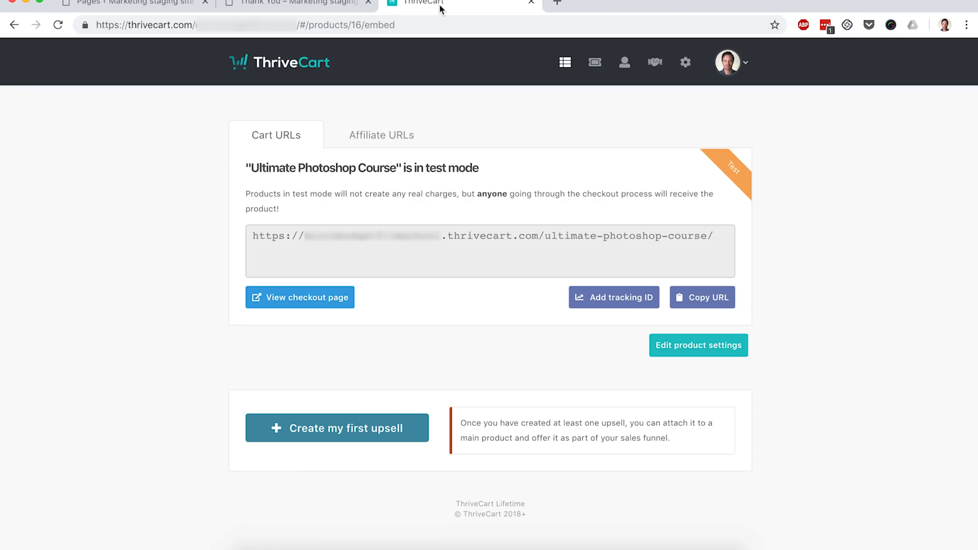
- Edit the Ultimate Photoshop Course product, switch its checkout template to Embeddable checkout, and save it
click(564, 68)
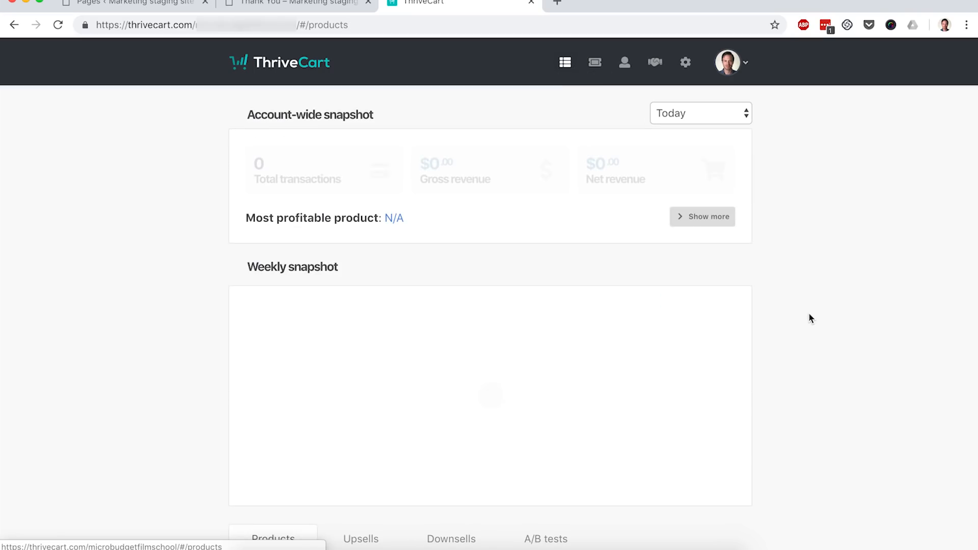
scroll(811, 317, down, 2)
scroll(812, 321, down, 2)
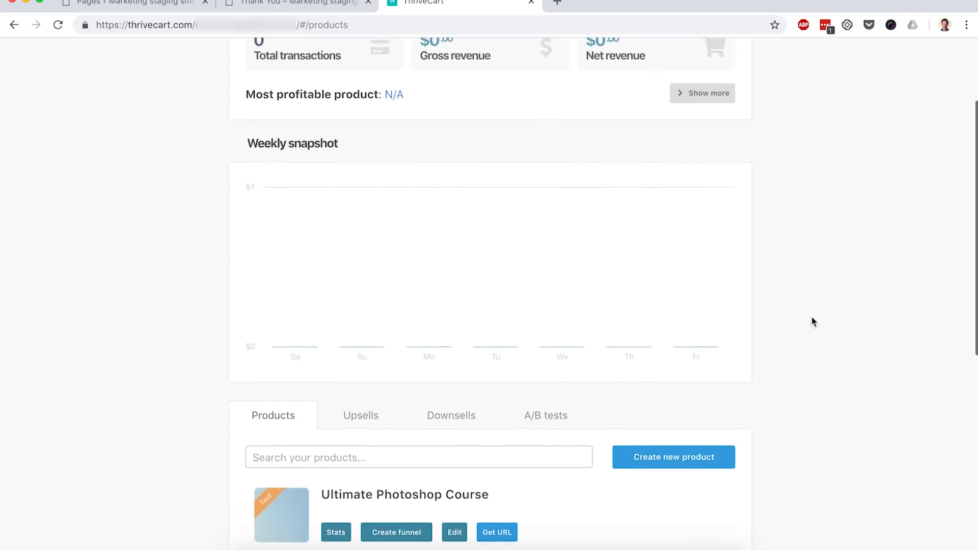
click(454, 532)
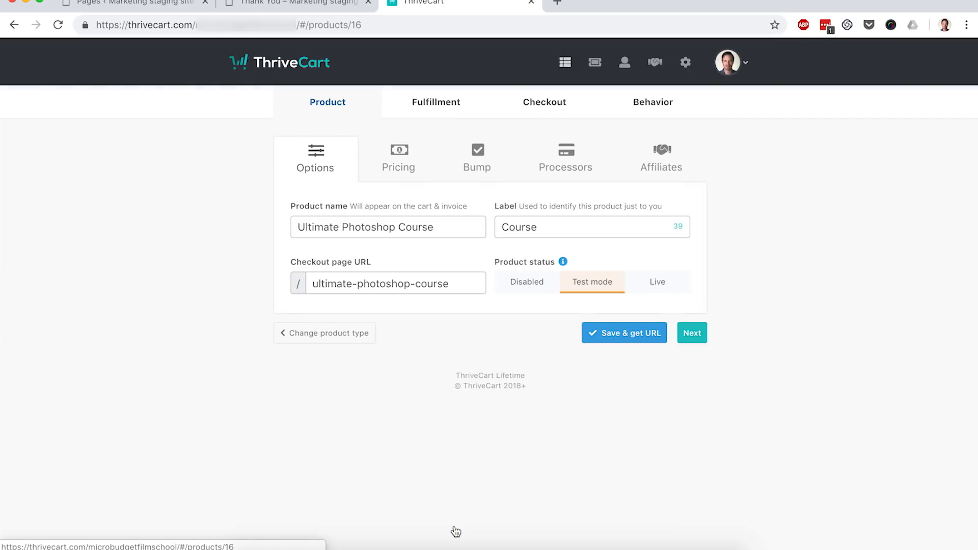
click(554, 114)
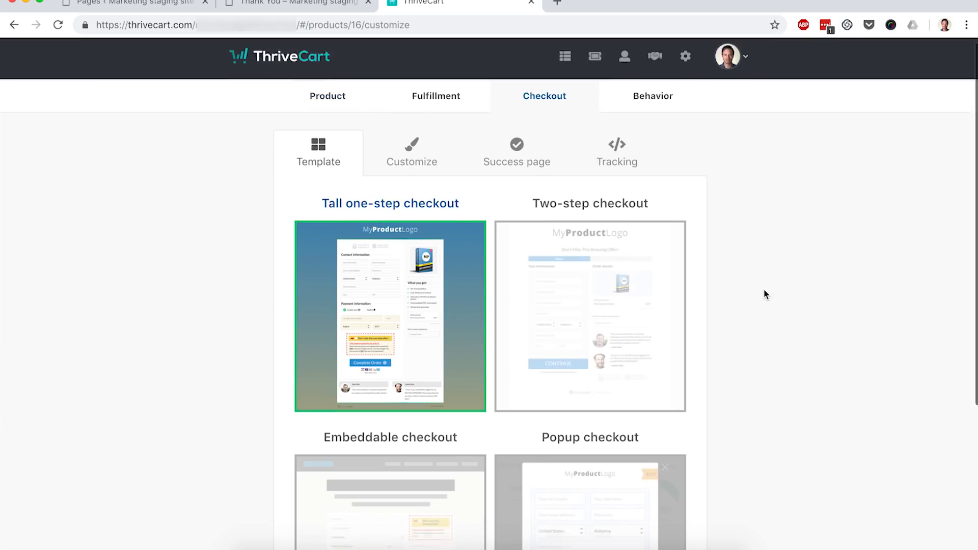
scroll(764, 289, down, 3)
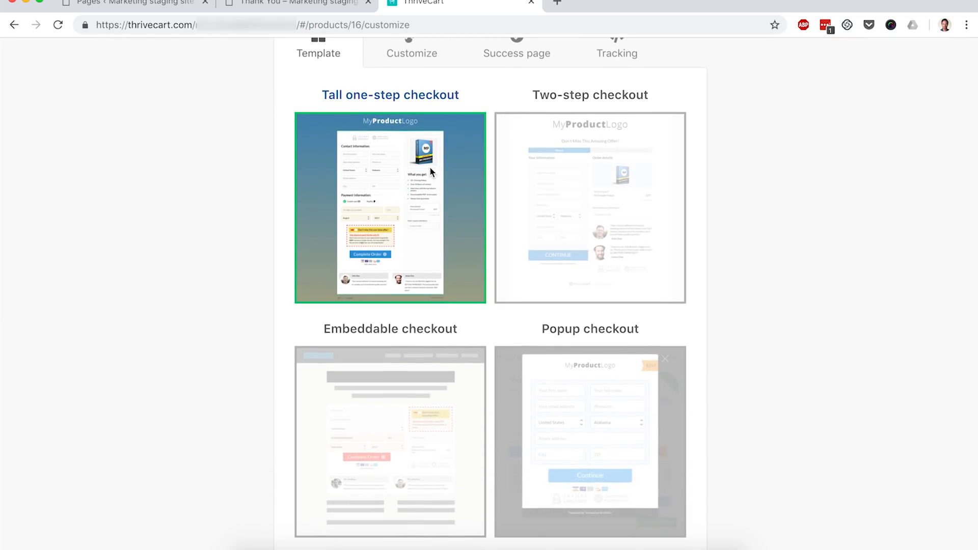
click(409, 414)
scroll(245, 414, down, 2)
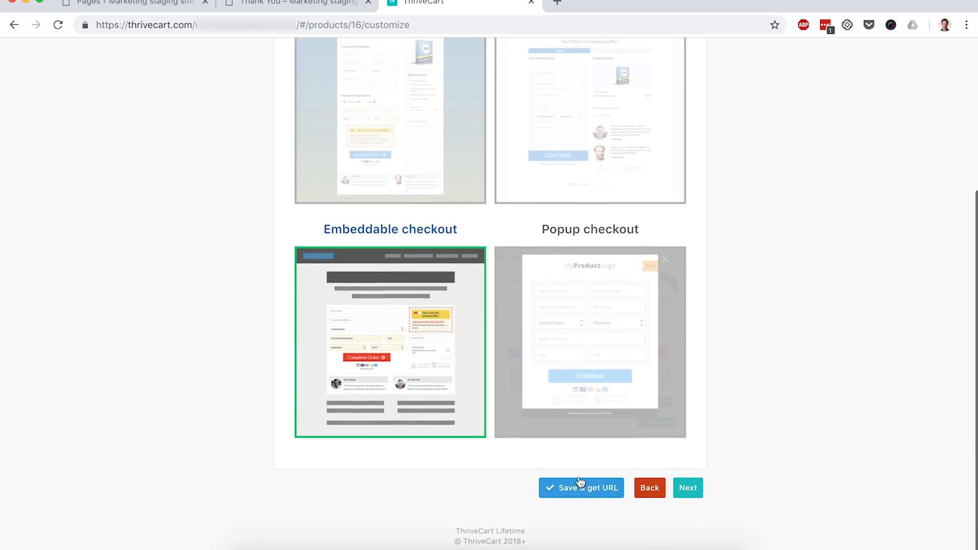
click(610, 495)
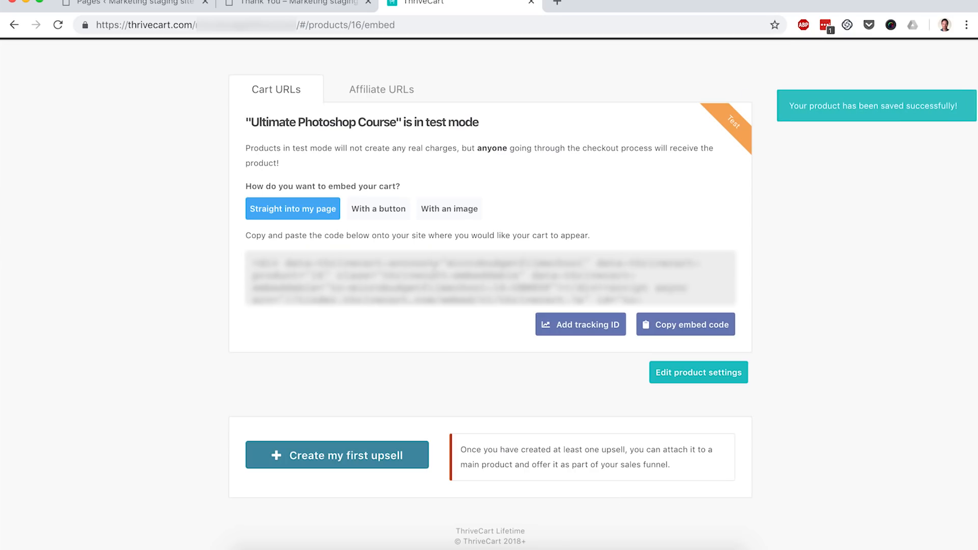
click(435, 267)
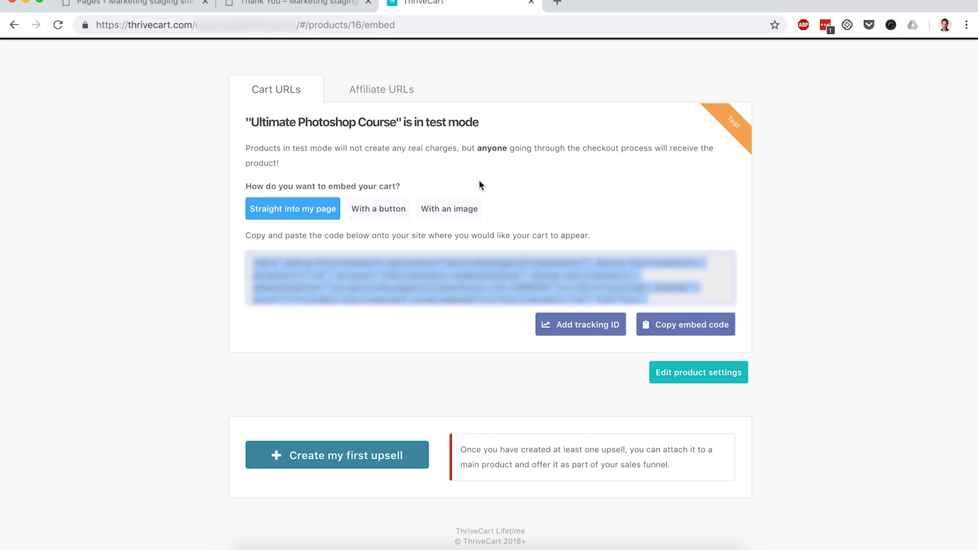
- In WordPress, add a new page titled Checkout and publish it
click(135, 2)
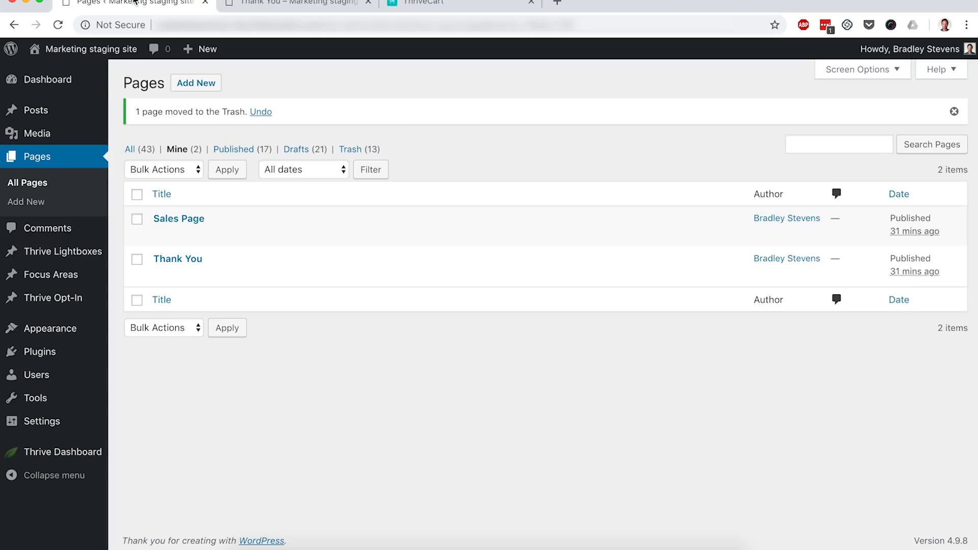
click(207, 90)
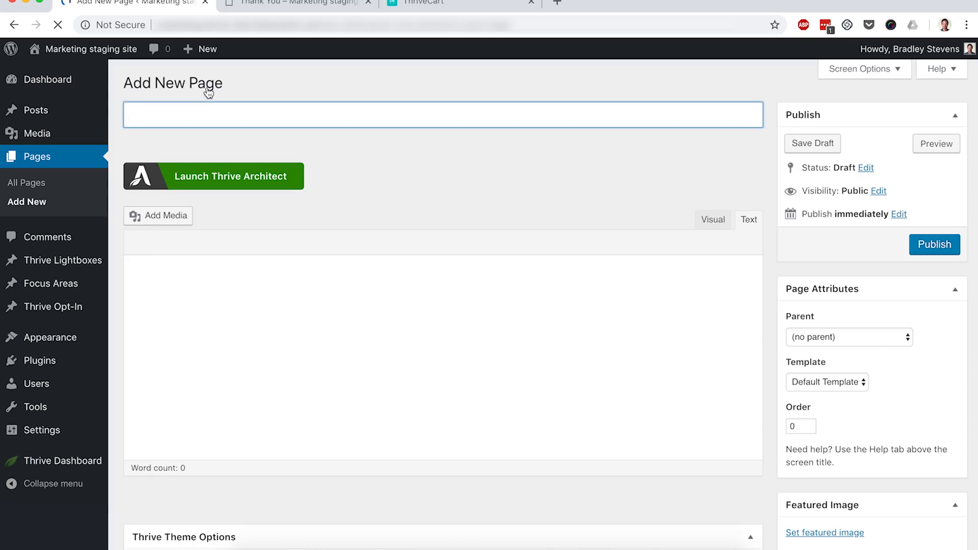
text(Checkout)
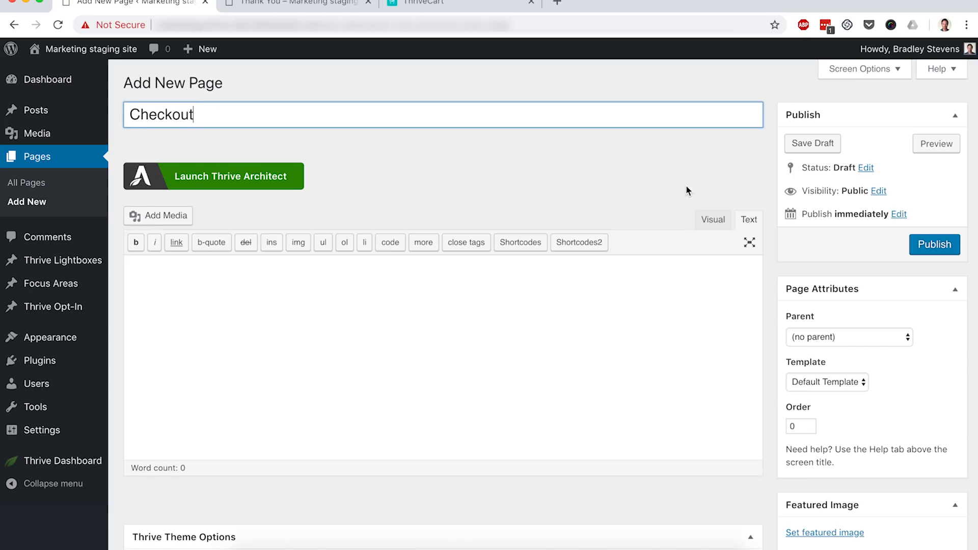
click(933, 249)
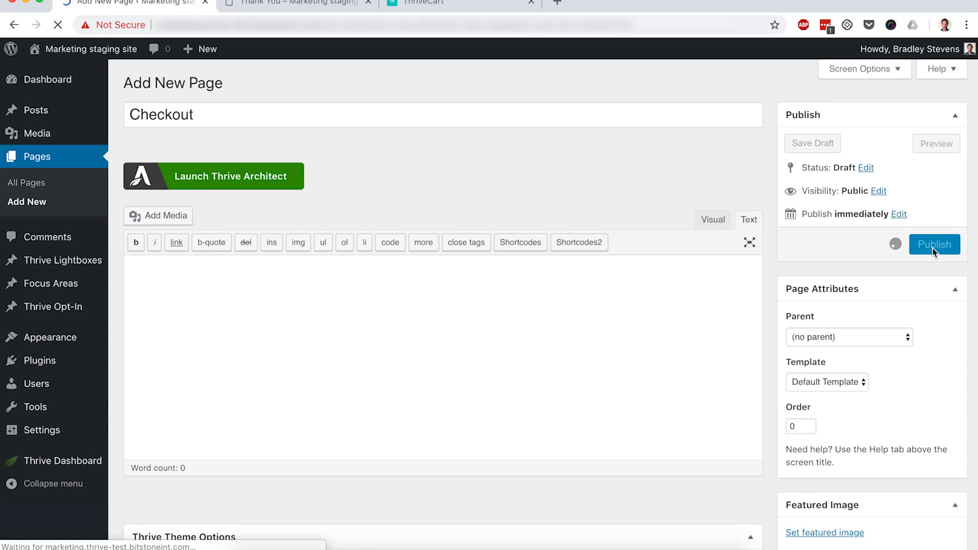
- Open the Checkout page in Thrive Architect and apply the Elementary Download Page landing page template
click(261, 210)
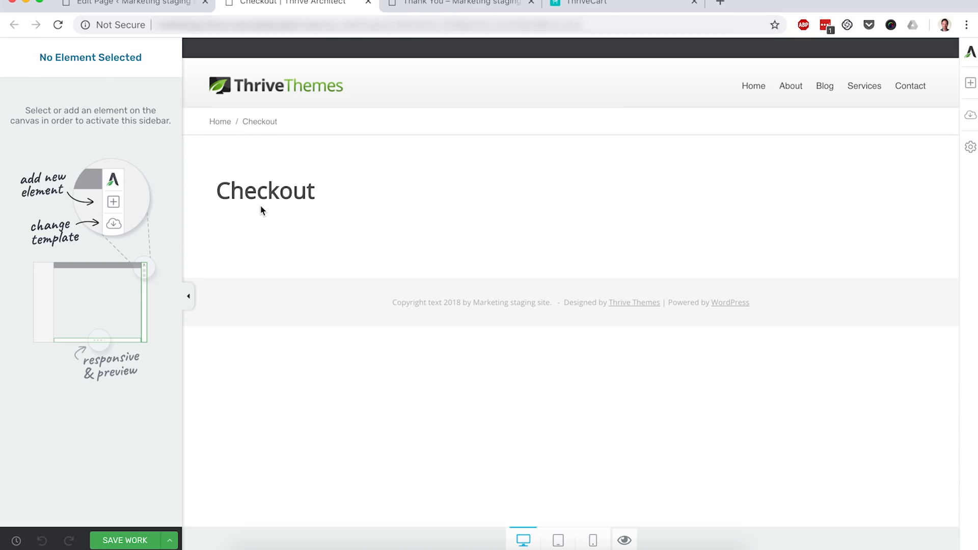
click(971, 122)
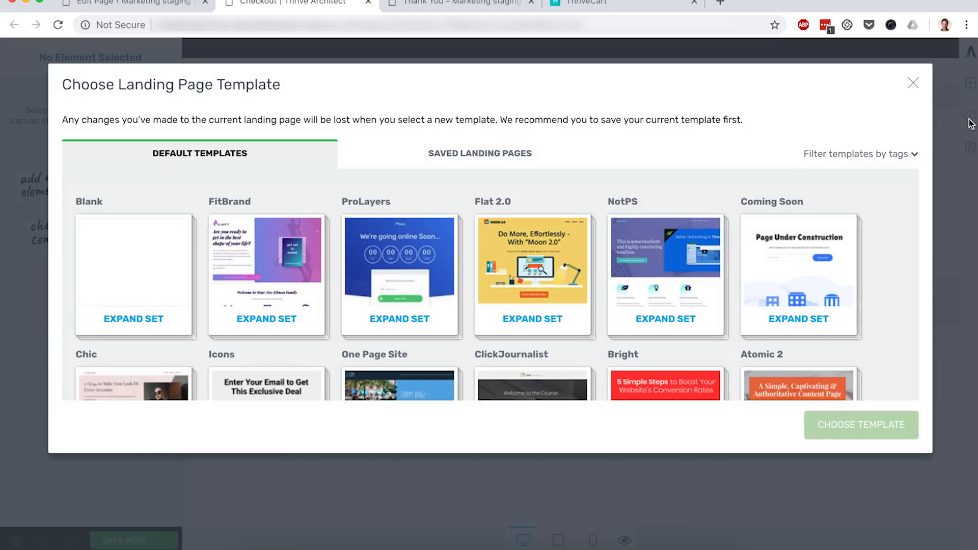
scroll(706, 198, down, 6)
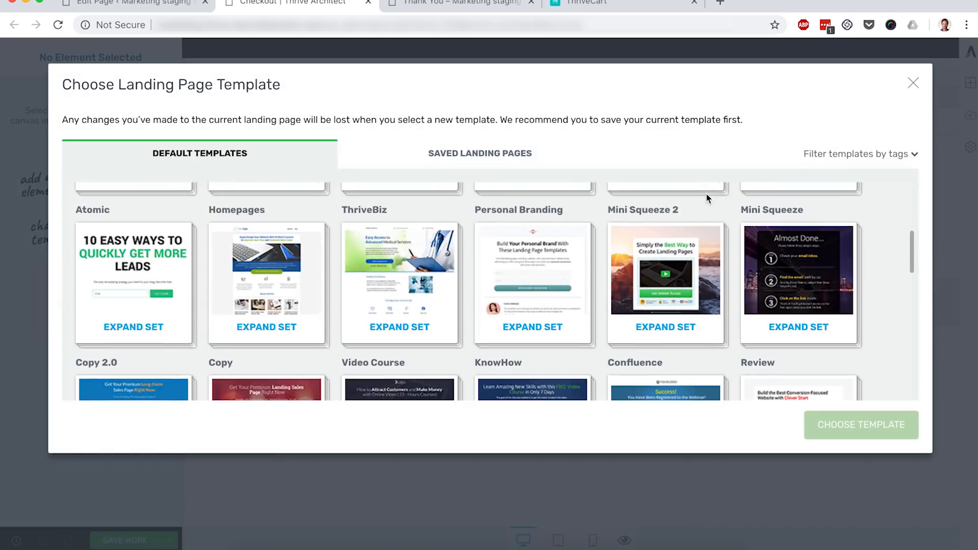
scroll(706, 197, down, 3)
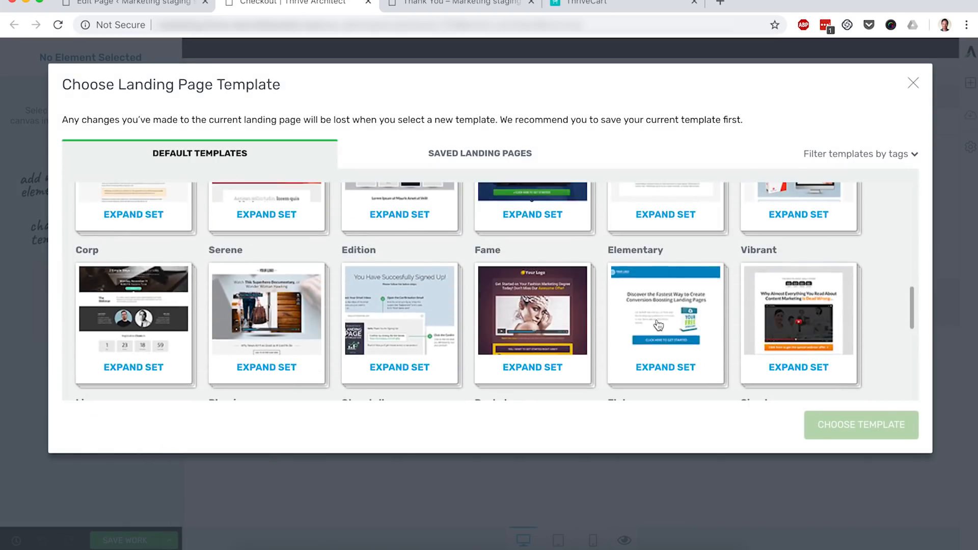
click(659, 328)
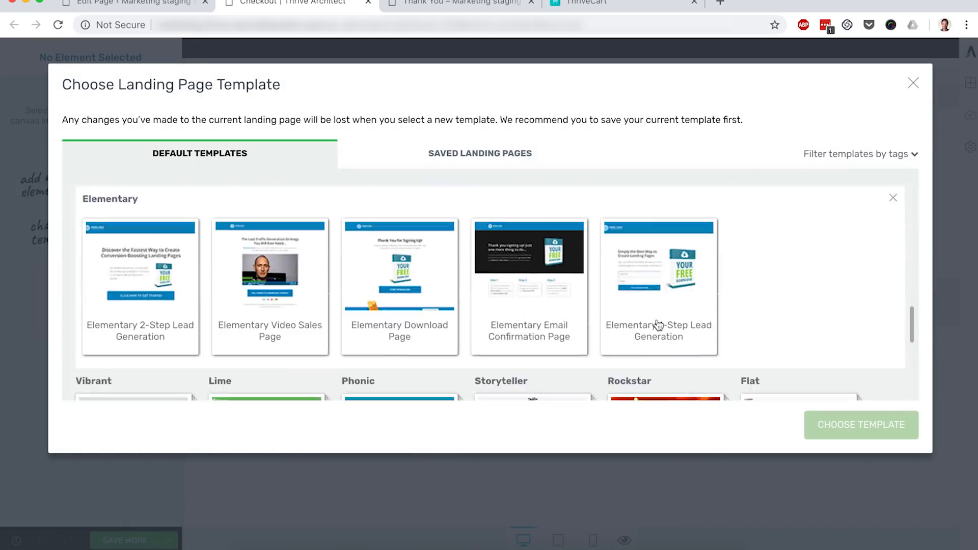
click(404, 288)
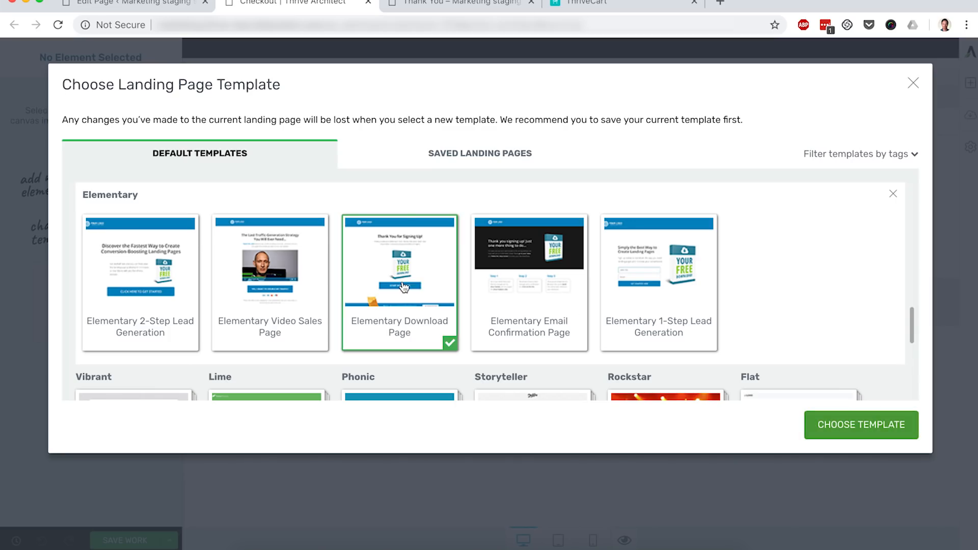
click(852, 425)
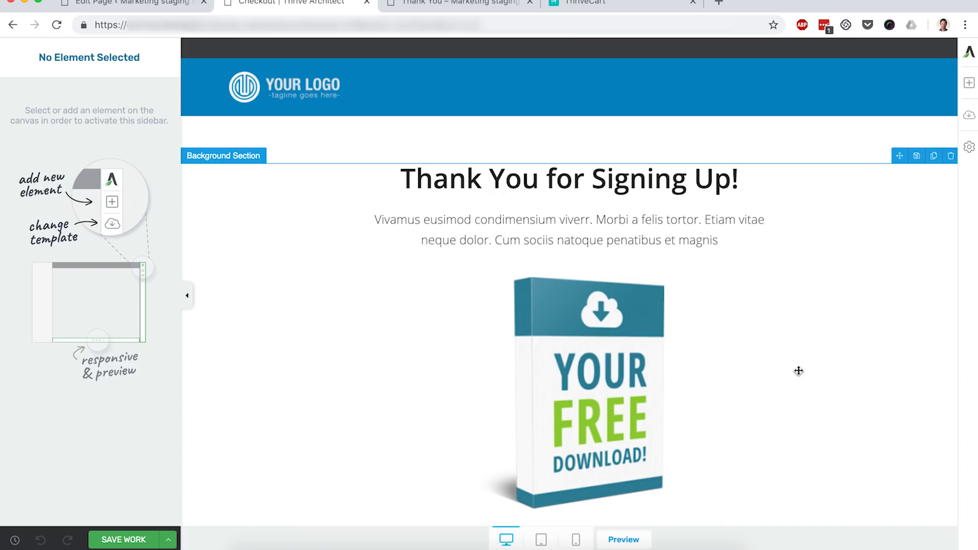
- Delete the product image, the Start Download button and the bonus section from the template
click(613, 346)
scroll(613, 346, down, 2)
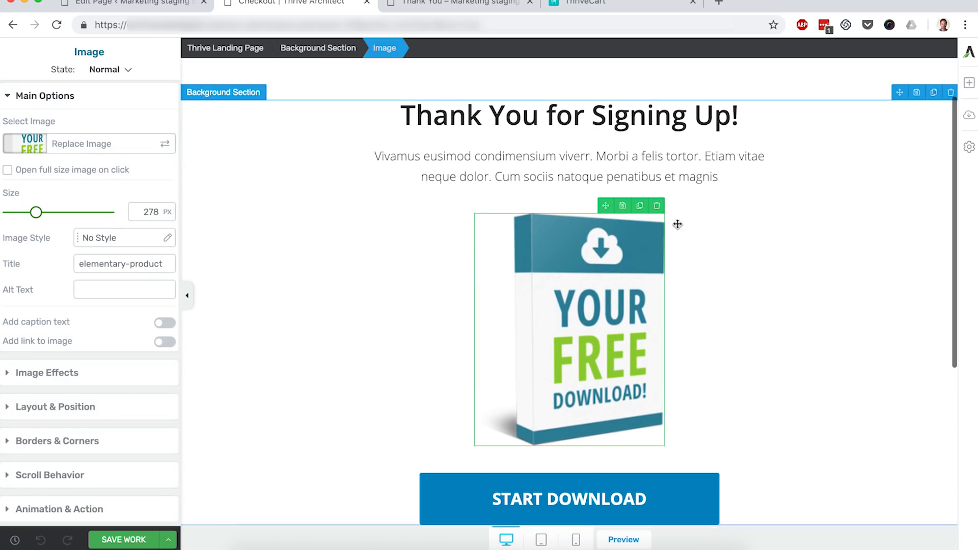
click(659, 208)
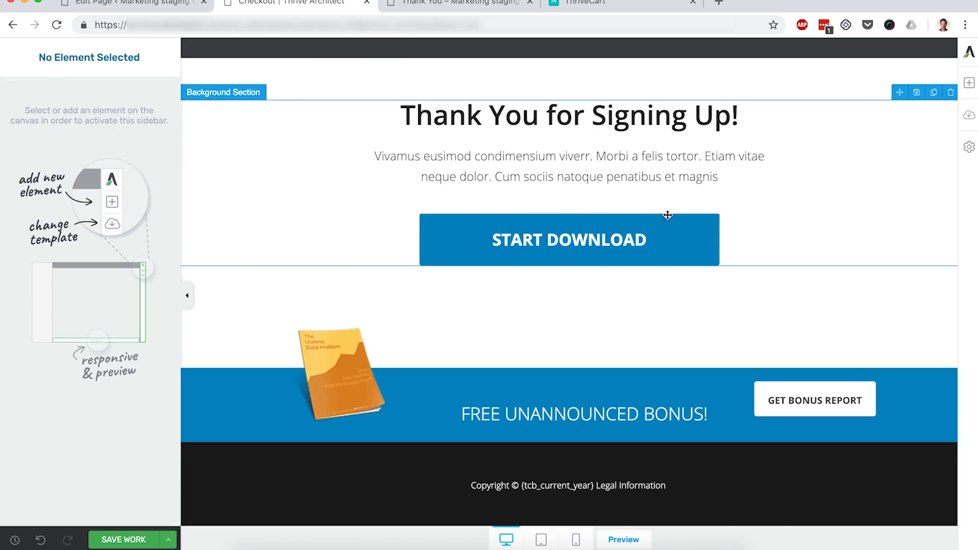
click(707, 223)
click(713, 205)
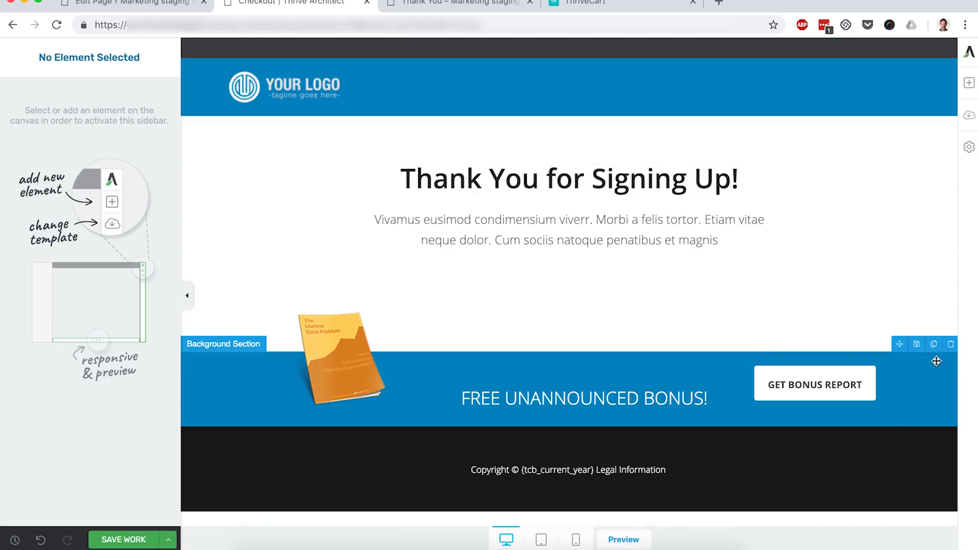
click(950, 345)
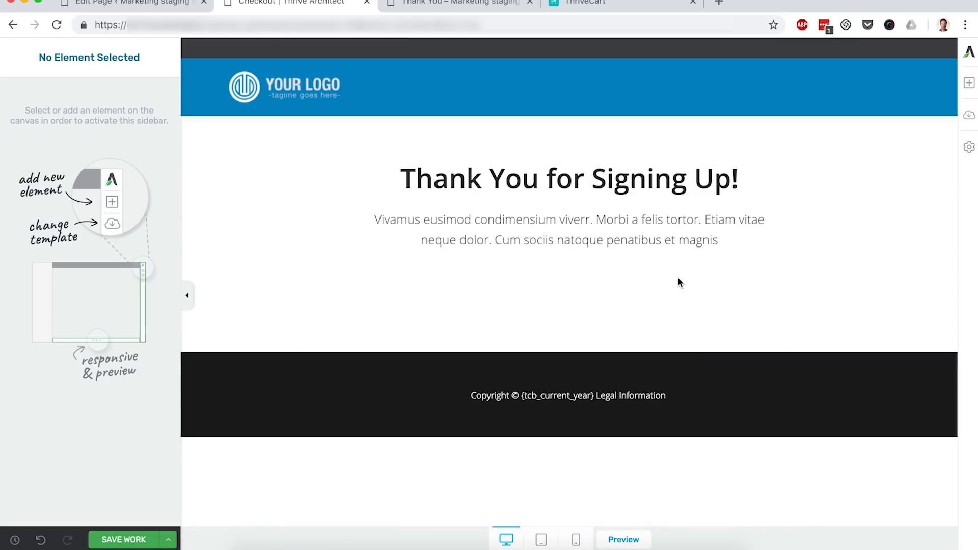
- Change the page heading to "Enter Your Information Below"
triple_click(549, 183)
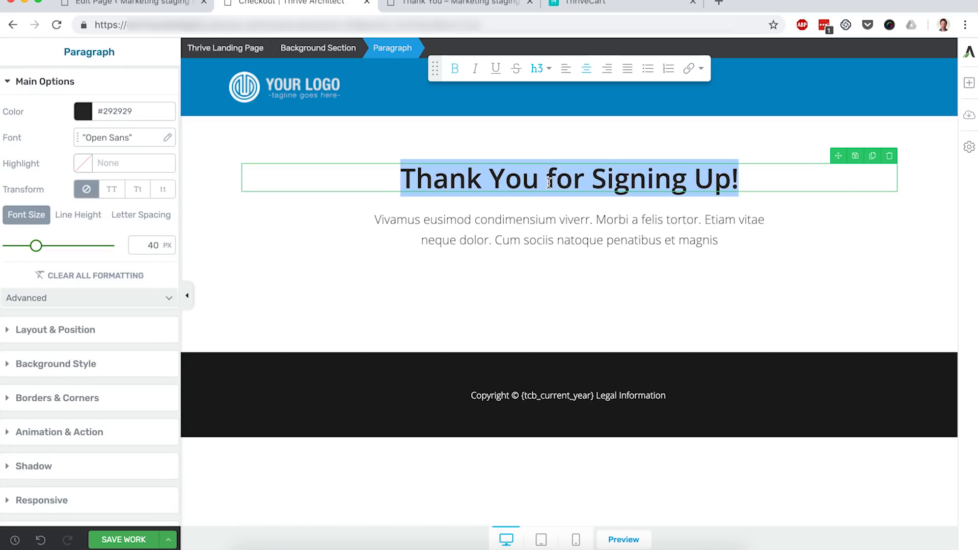
text(Enter Your )
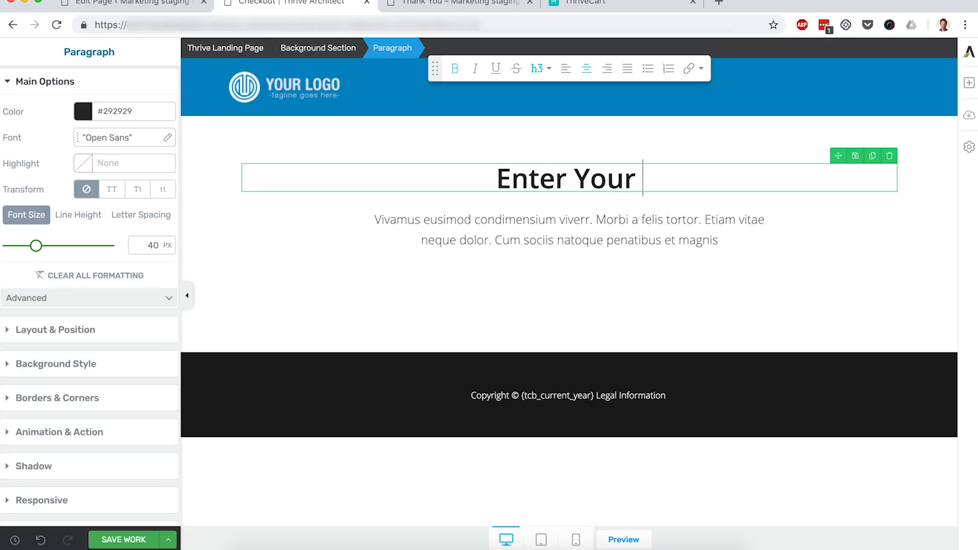
text(Information Below)
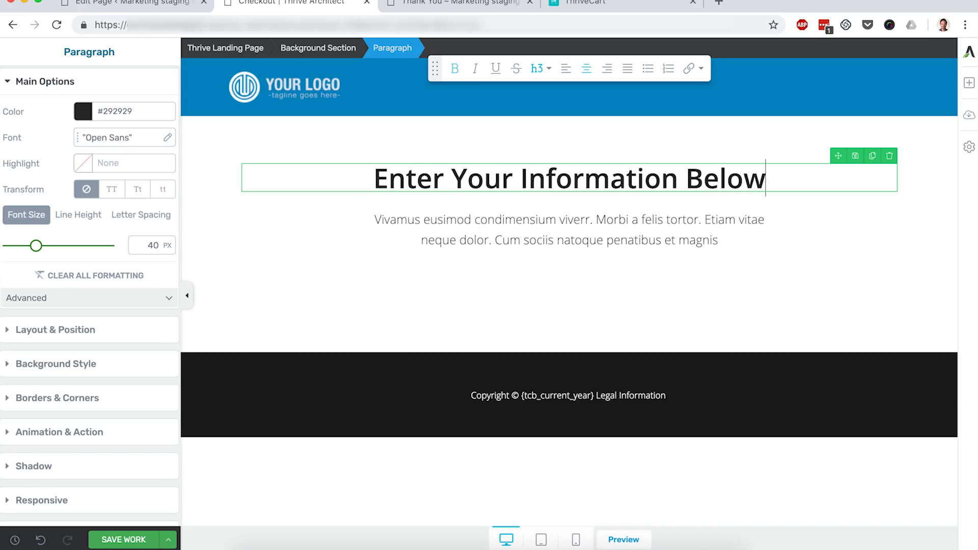
- Replace the paragraph under the heading with "You are less than 30 seconds from starting the Photoshop Course."
triple_click(563, 227)
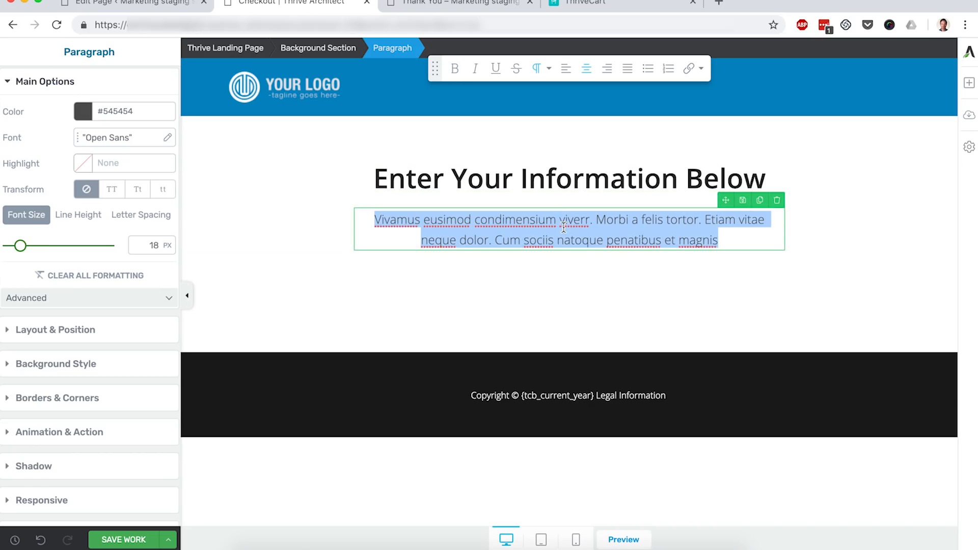
text(You are)
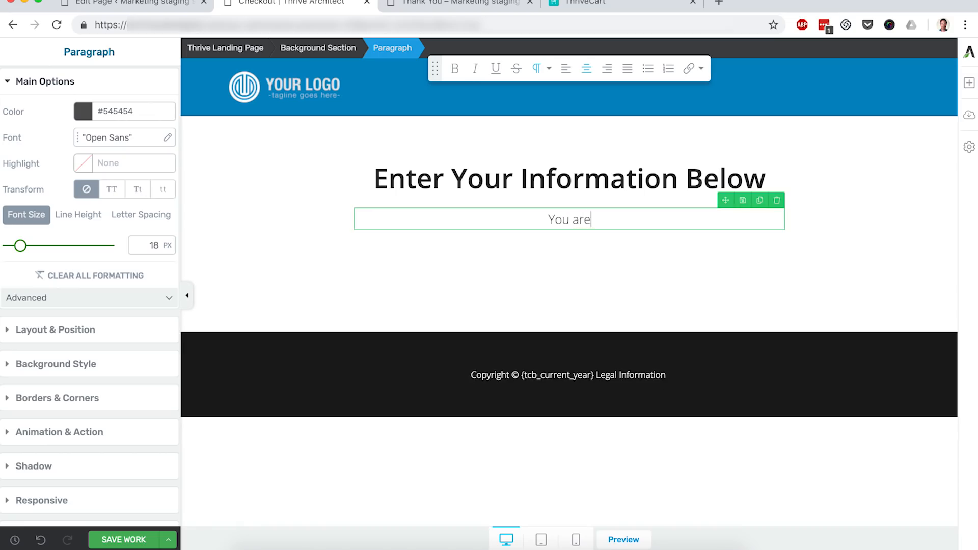
text( less than 30 seconds)
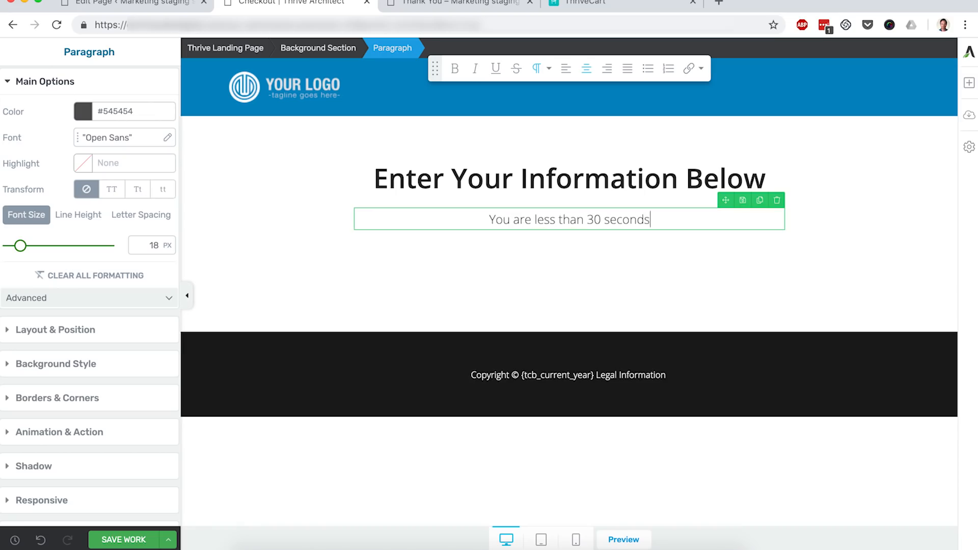
text( from starting the P)
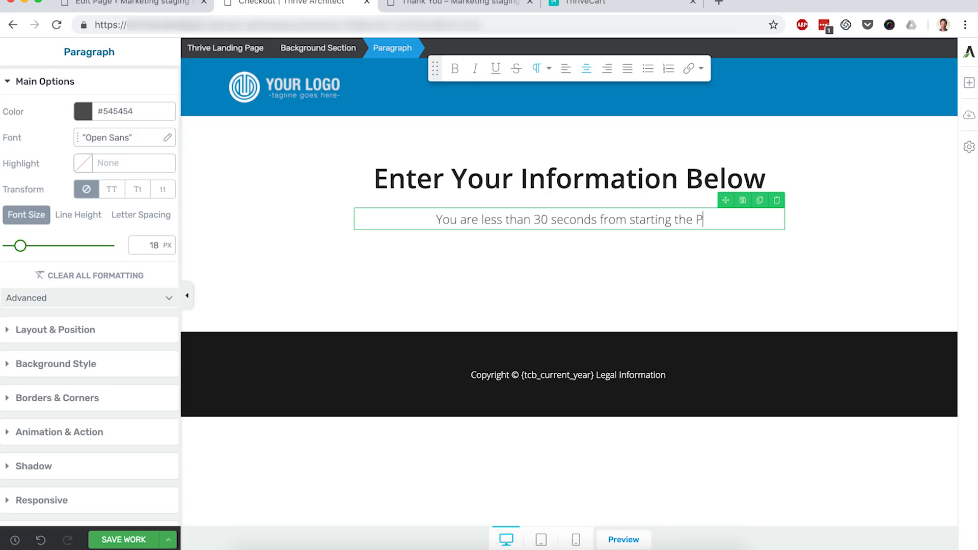
text(hotoshop Course.)
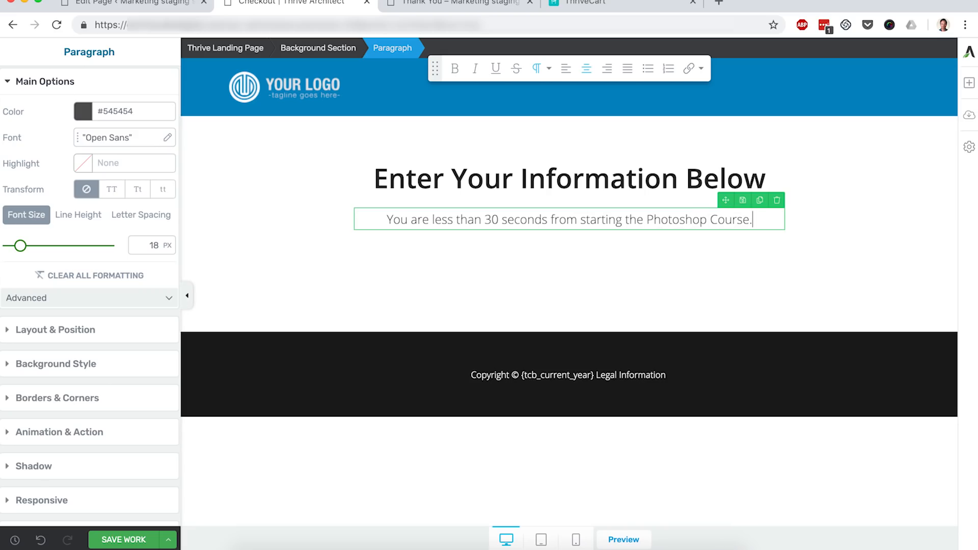
key(Escape)
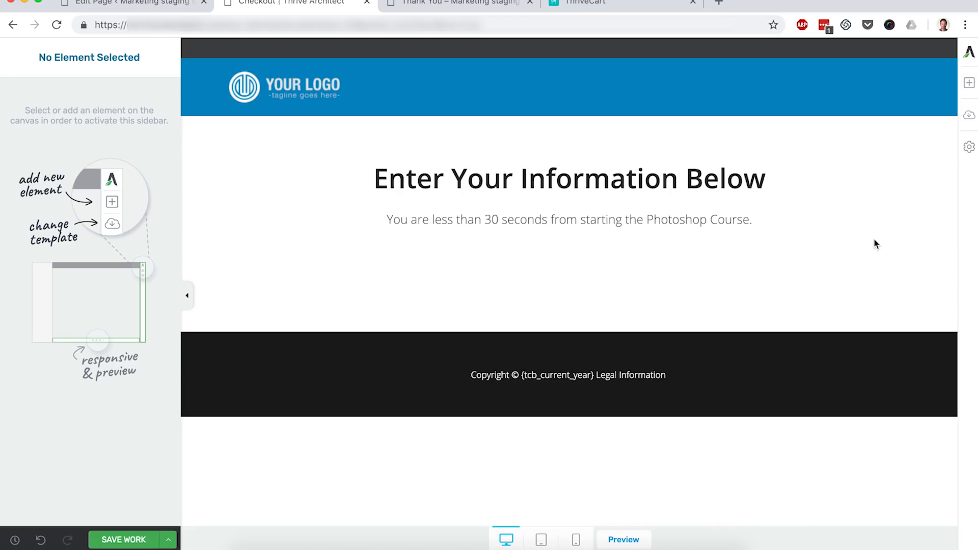
- Copy the product's embed code from ThriveCart and return to the Thrive Architect editor
click(613, 9)
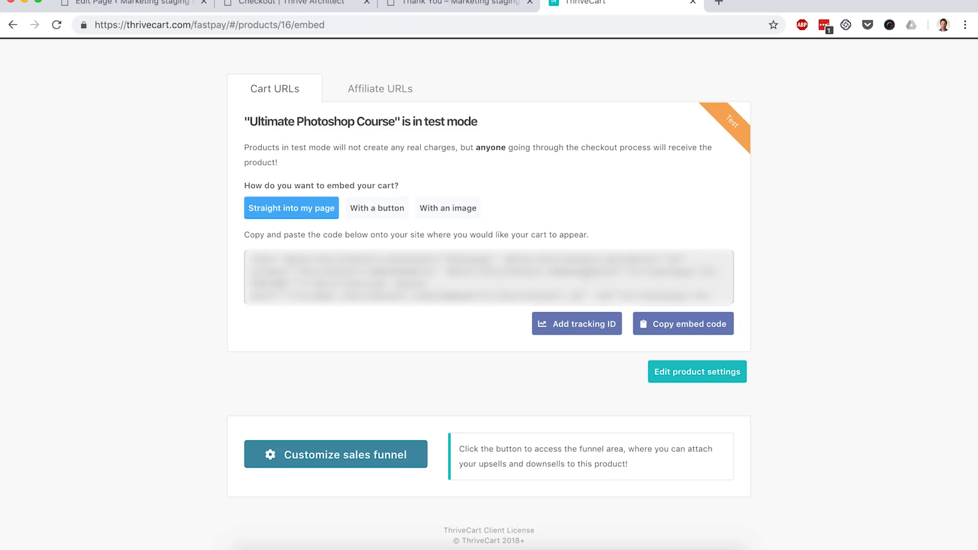
click(663, 325)
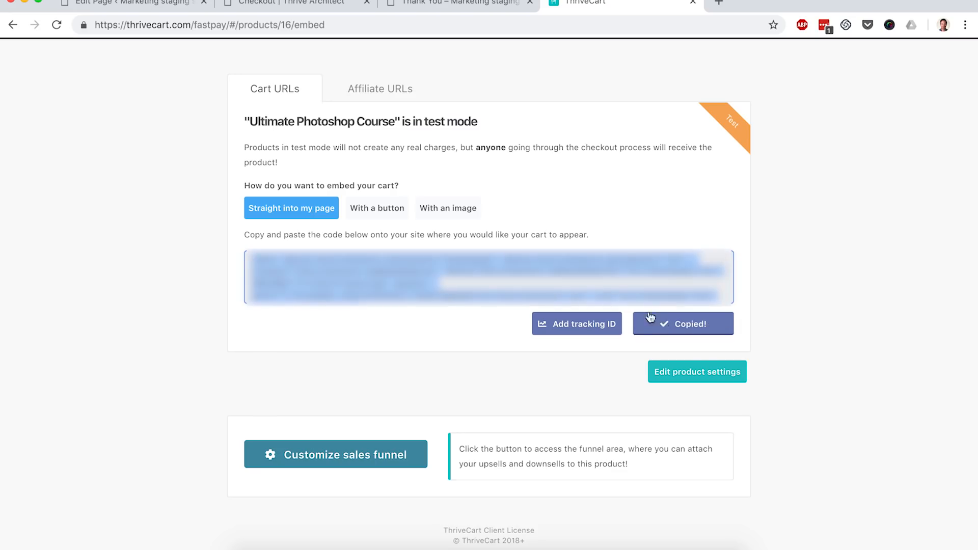
click(314, 4)
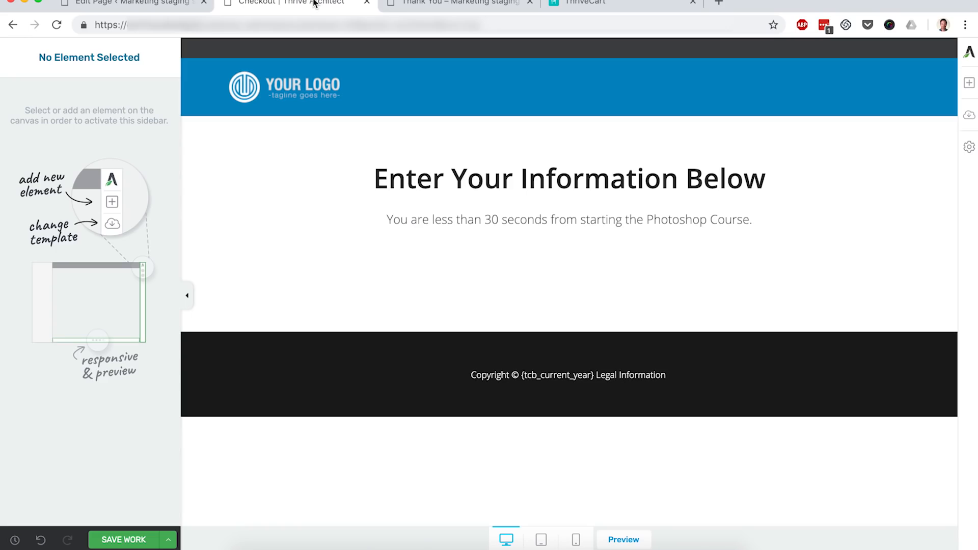
- Try adding a Custom HTML element with the pasted ThriveCart embed code below the paragraph, then delete it
click(968, 87)
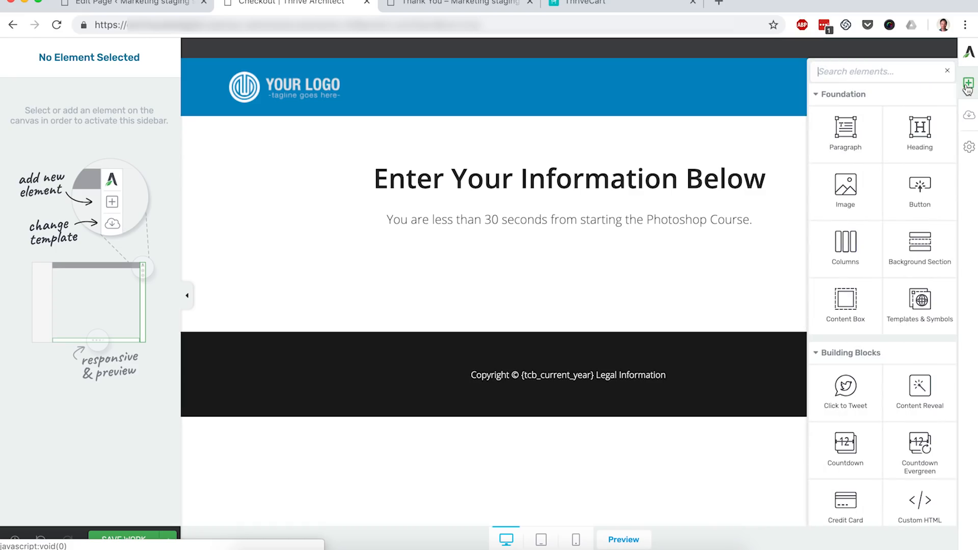
text(html)
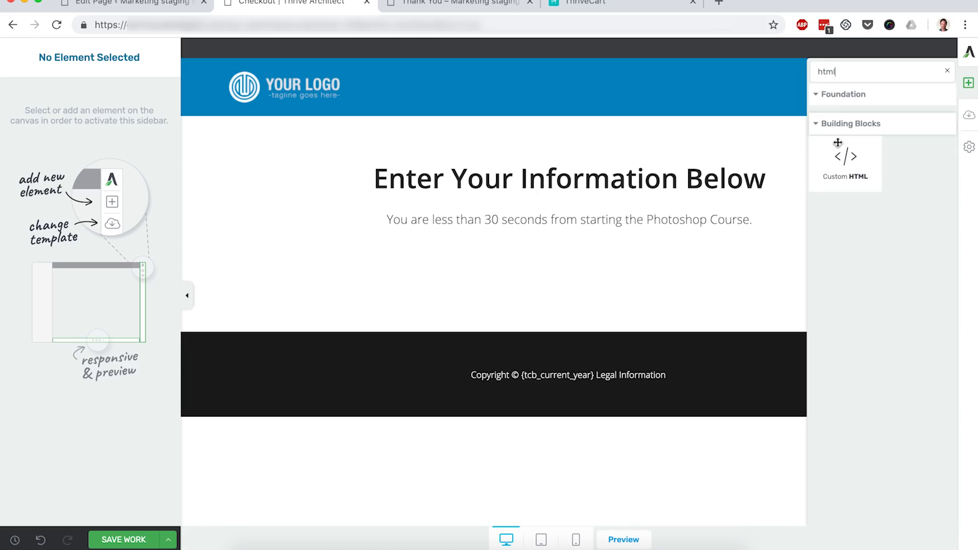
drag(841, 173, 628, 238)
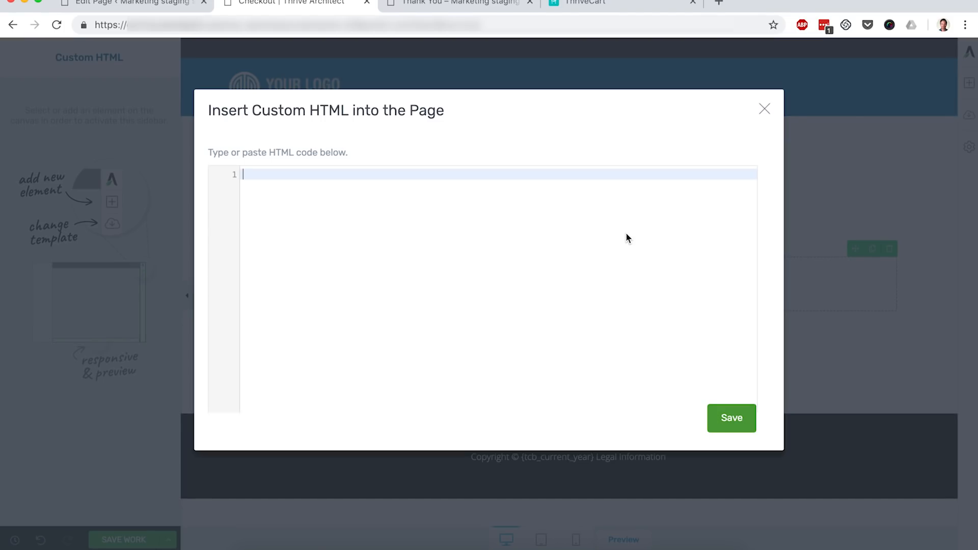
key(super+v)
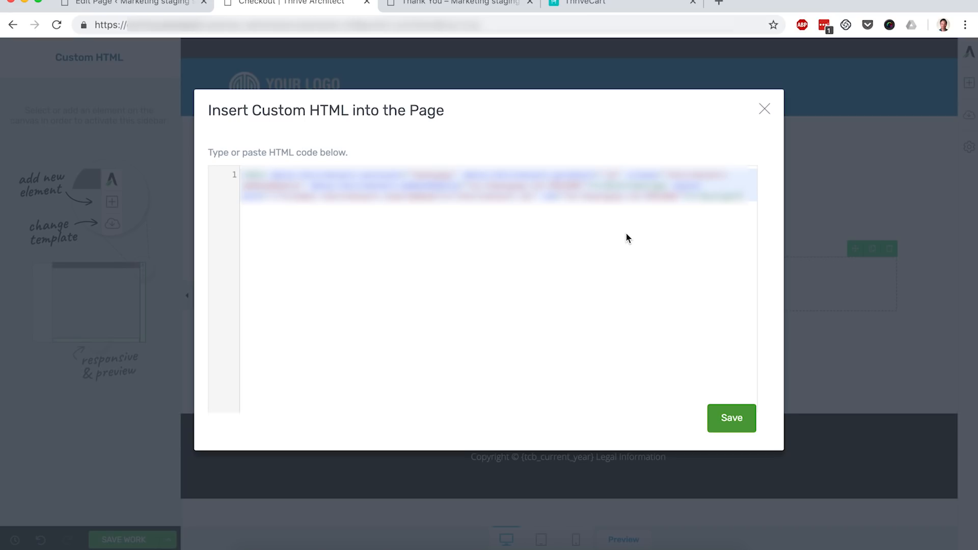
click(727, 417)
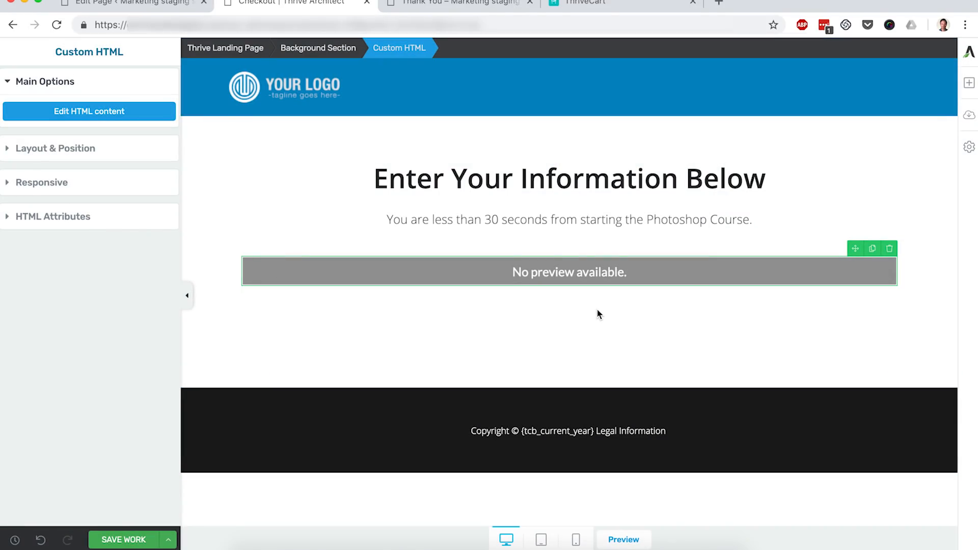
click(891, 249)
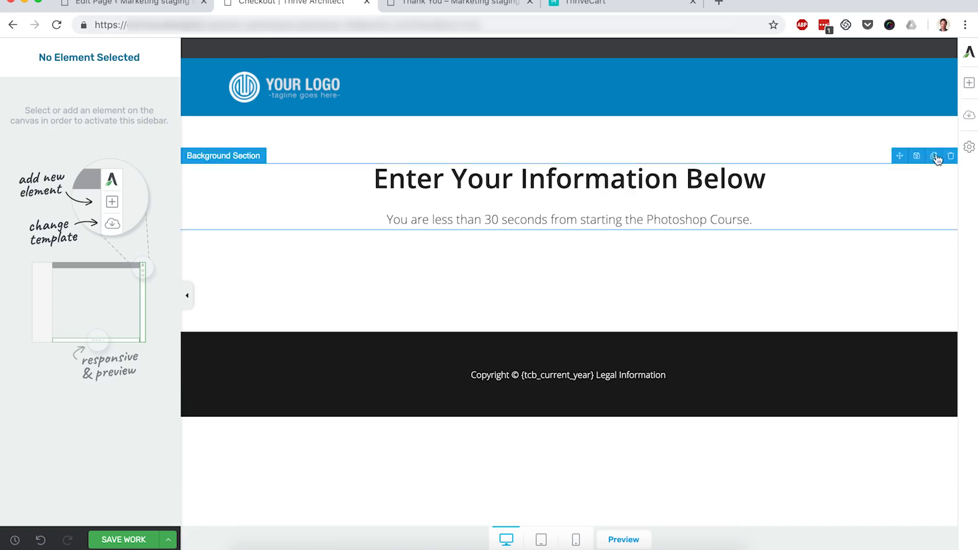
- Insert a WordPress Content element below the paragraph containing the pasted ThriveCart embed code and save the page
click(969, 84)
text(wordpress)
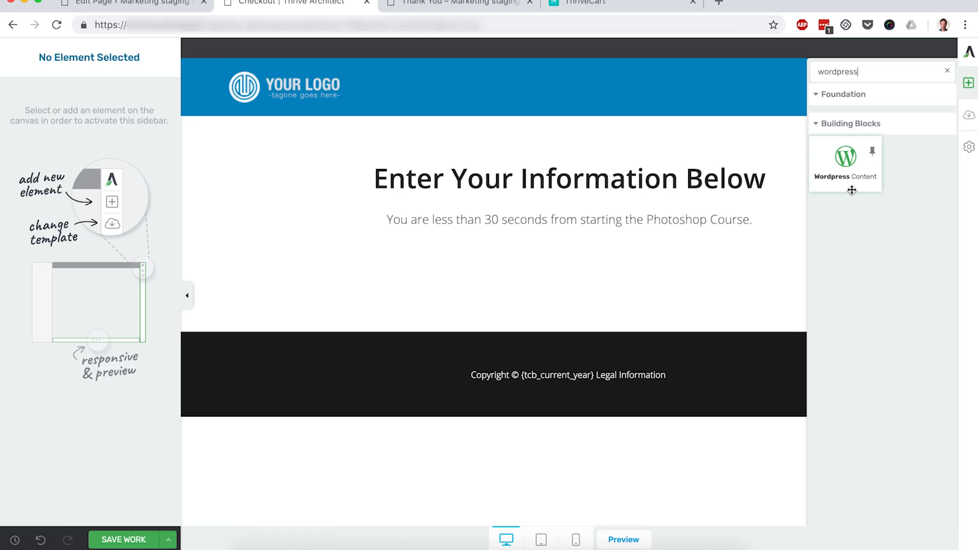
drag(852, 190, 629, 227)
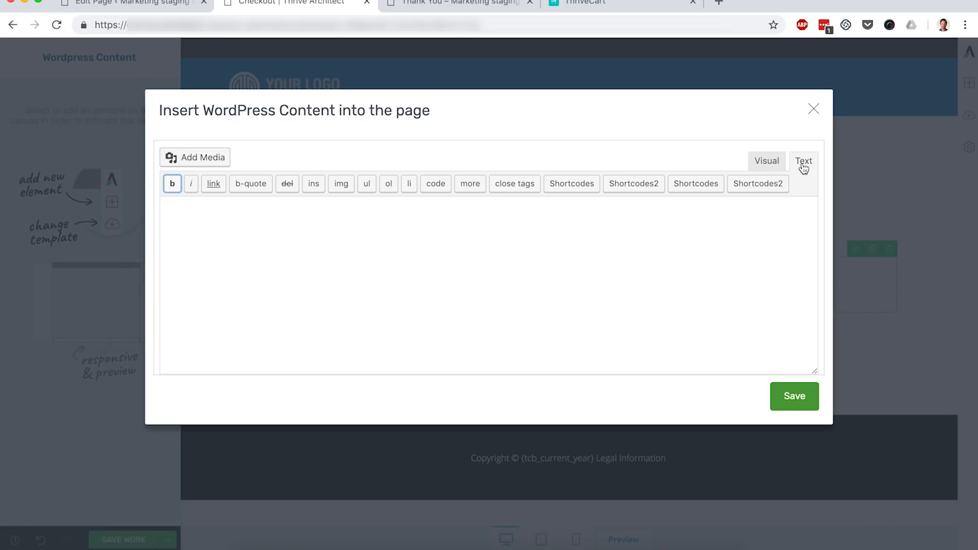
click(487, 250)
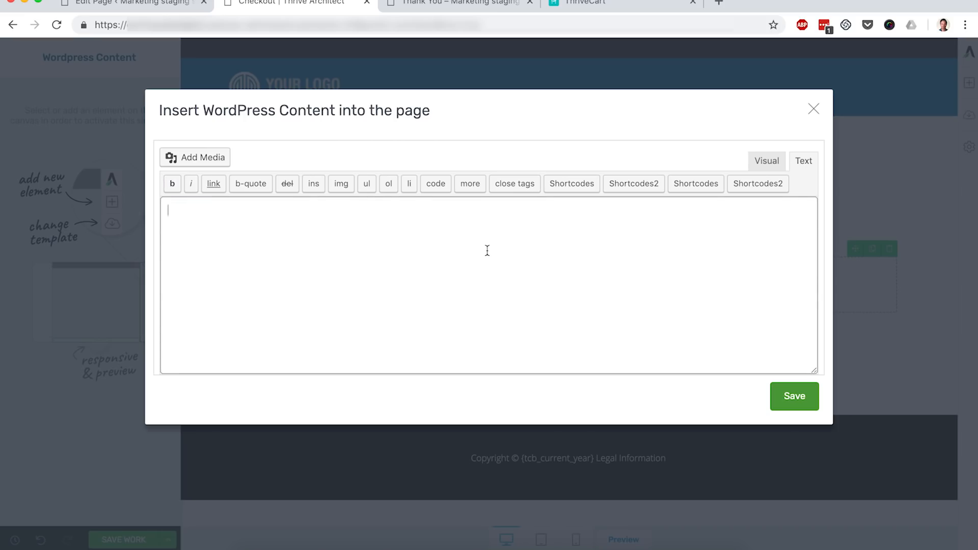
key(super+v)
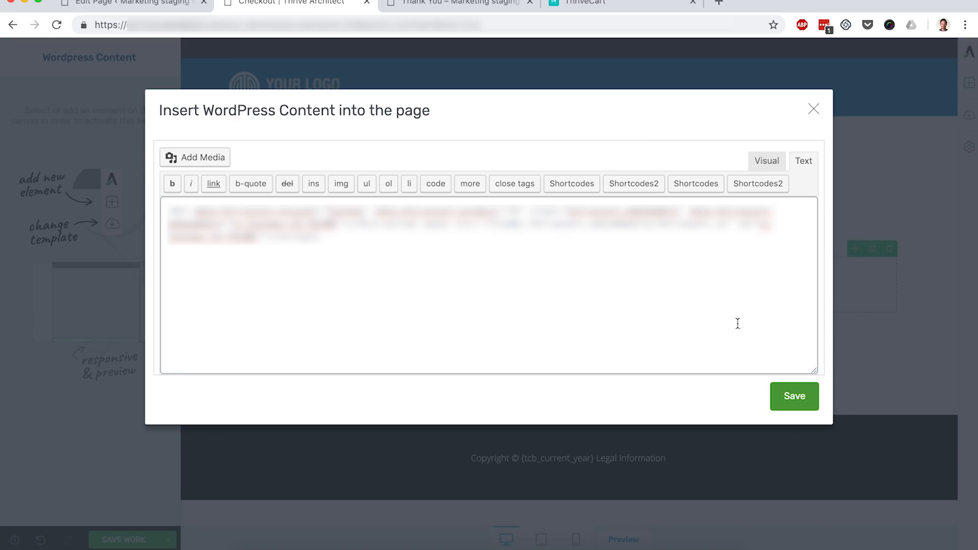
click(793, 397)
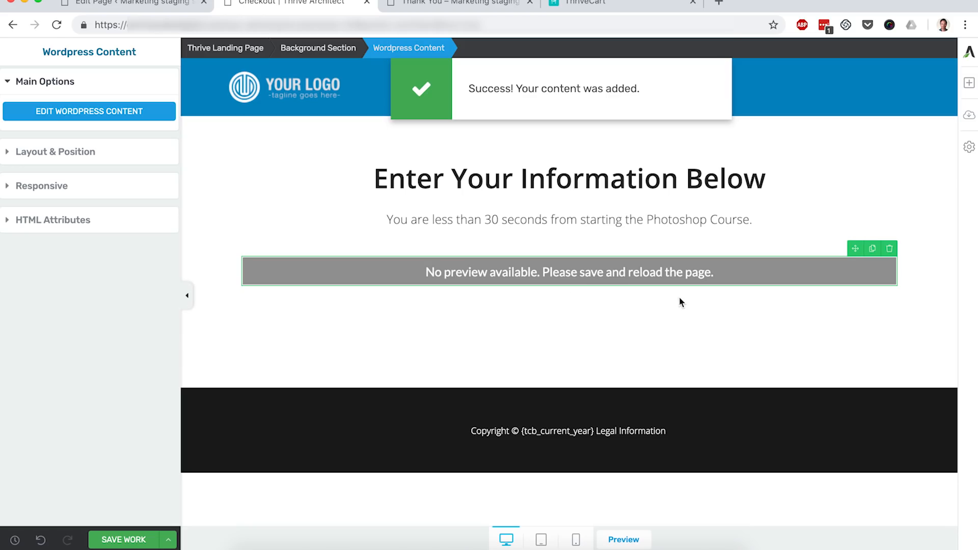
click(135, 543)
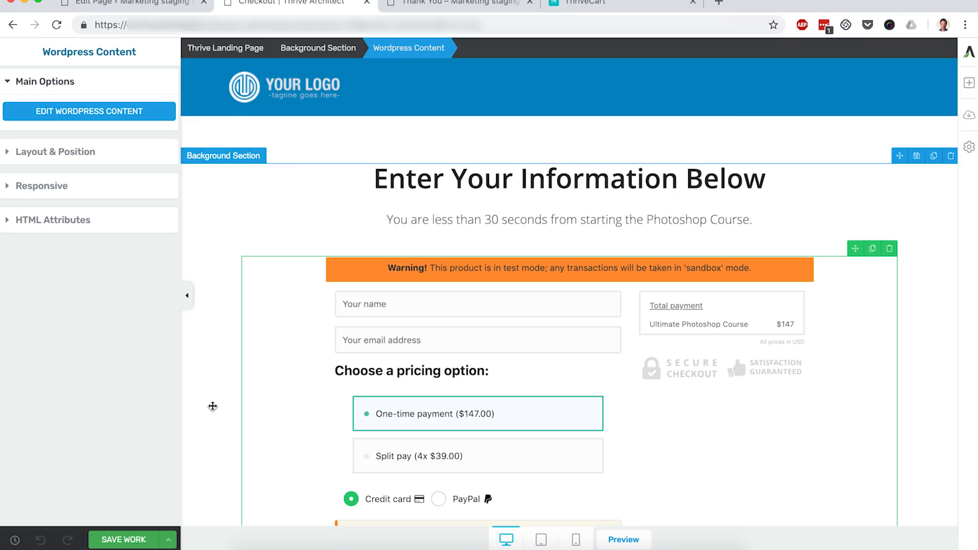
- Set the embedded checkout's maximum width to about 613 px, center-align it, and save the page
scroll(213, 407, down, 4)
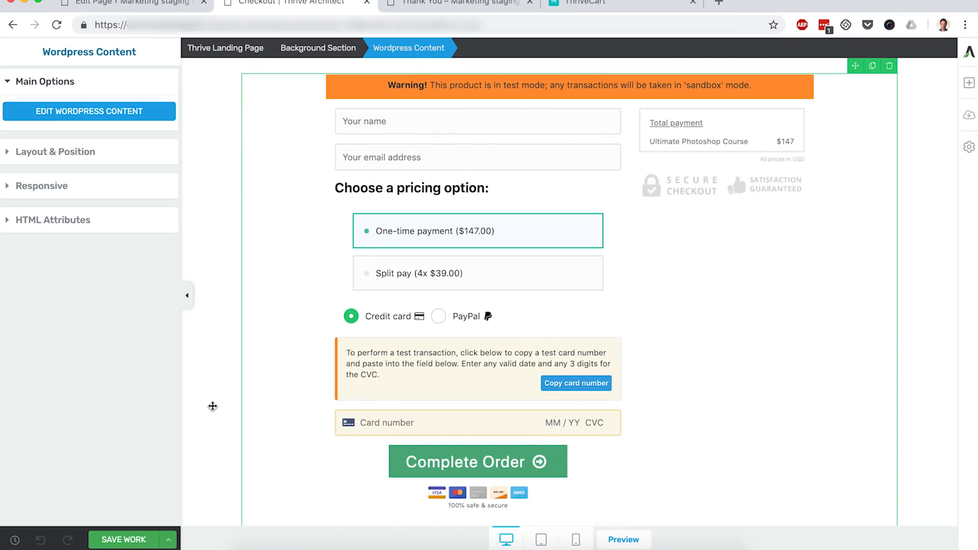
scroll(212, 406, up, 1)
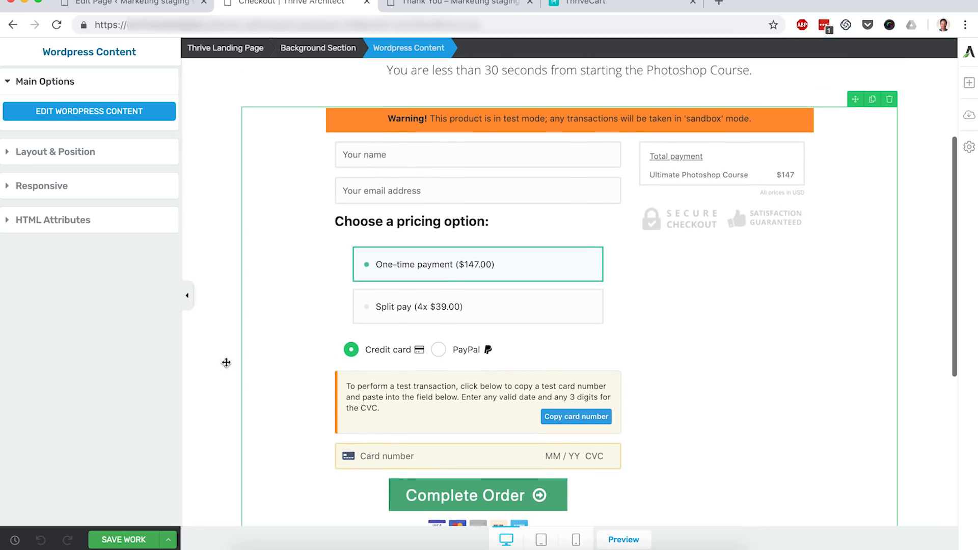
click(83, 161)
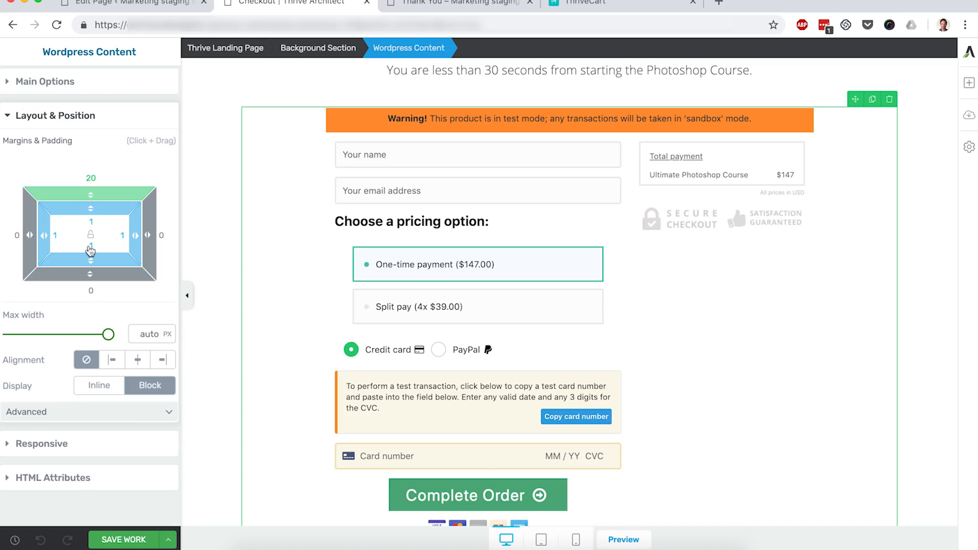
click(108, 334)
drag(108, 336, 73, 336)
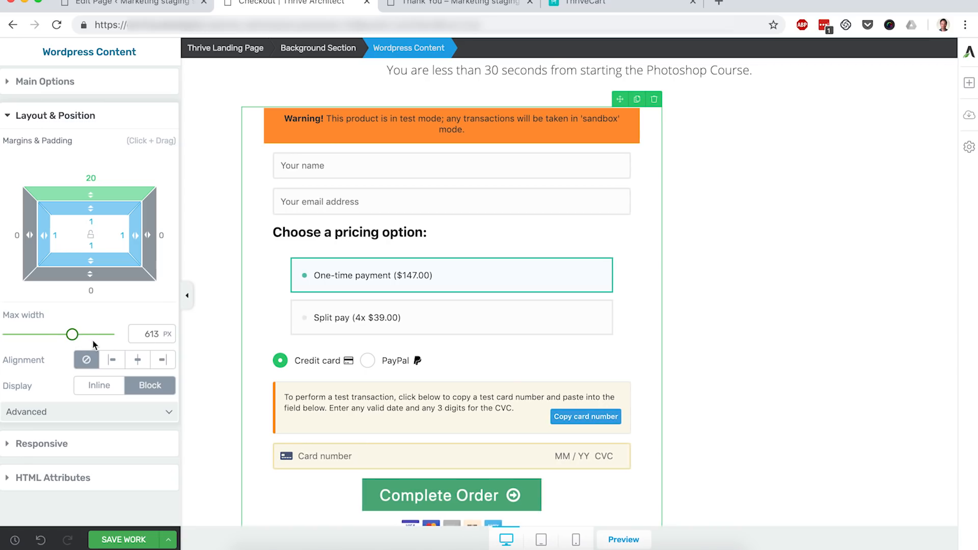
click(138, 362)
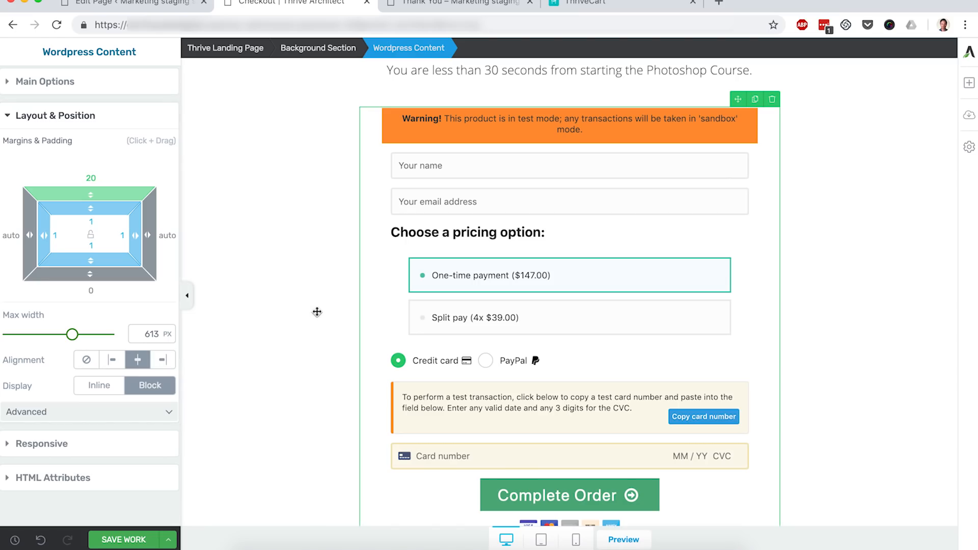
scroll(317, 312, up, 3)
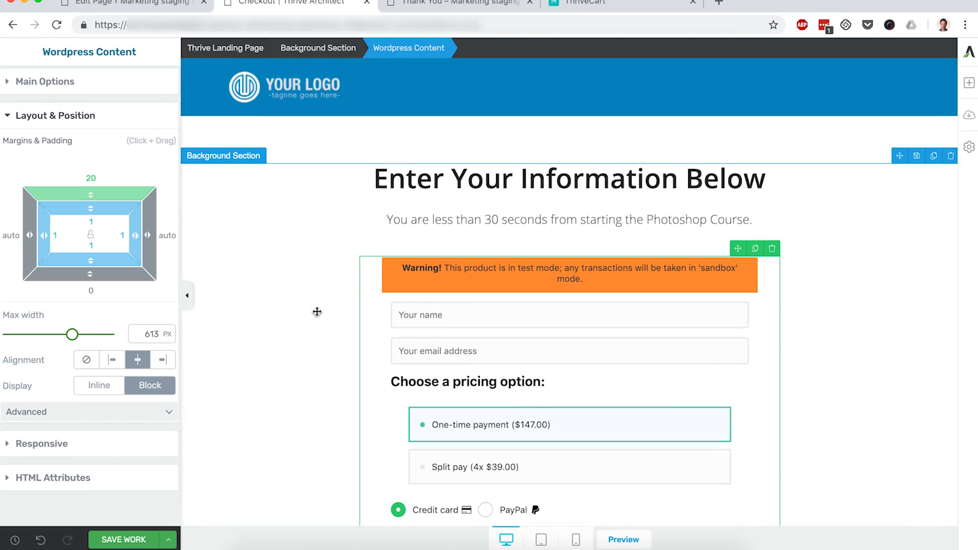
scroll(317, 312, down, 1)
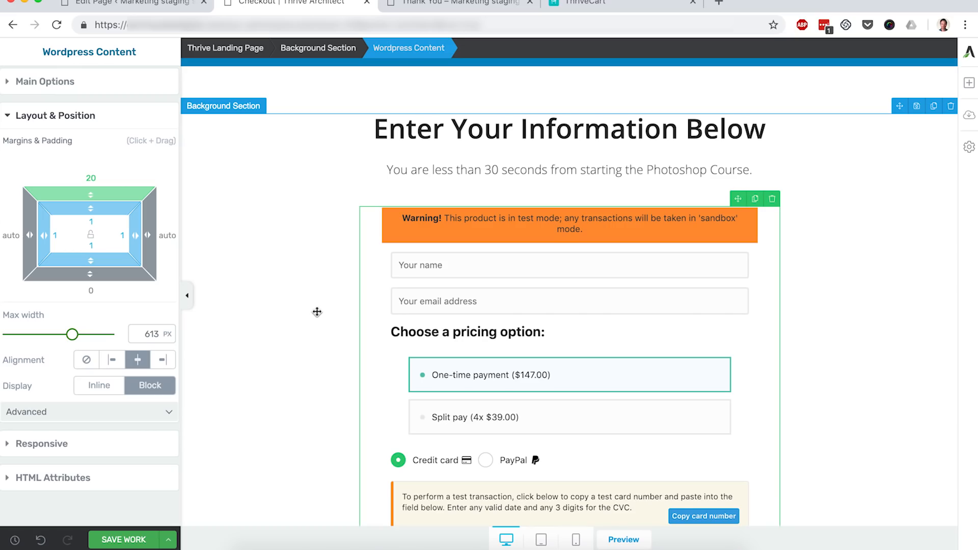
scroll(317, 311, down, 1)
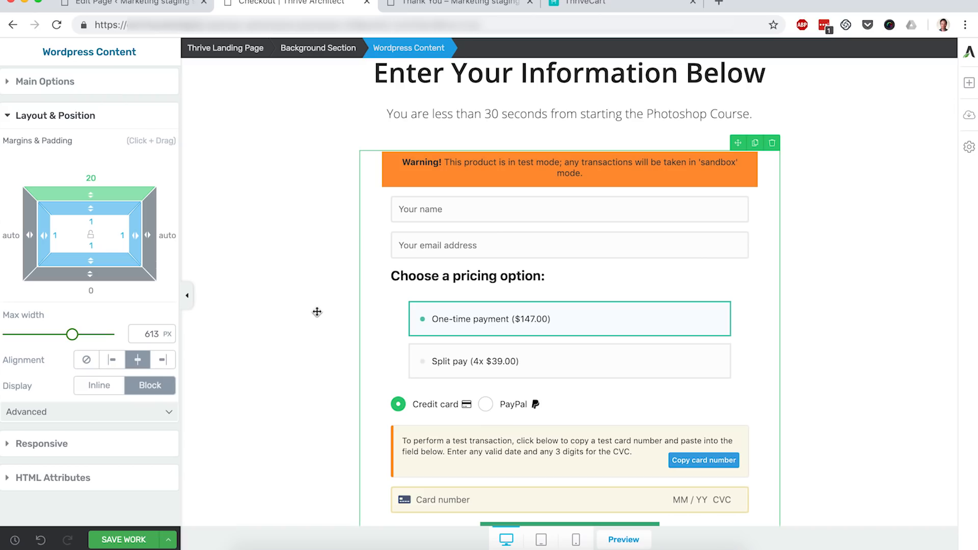
click(138, 541)
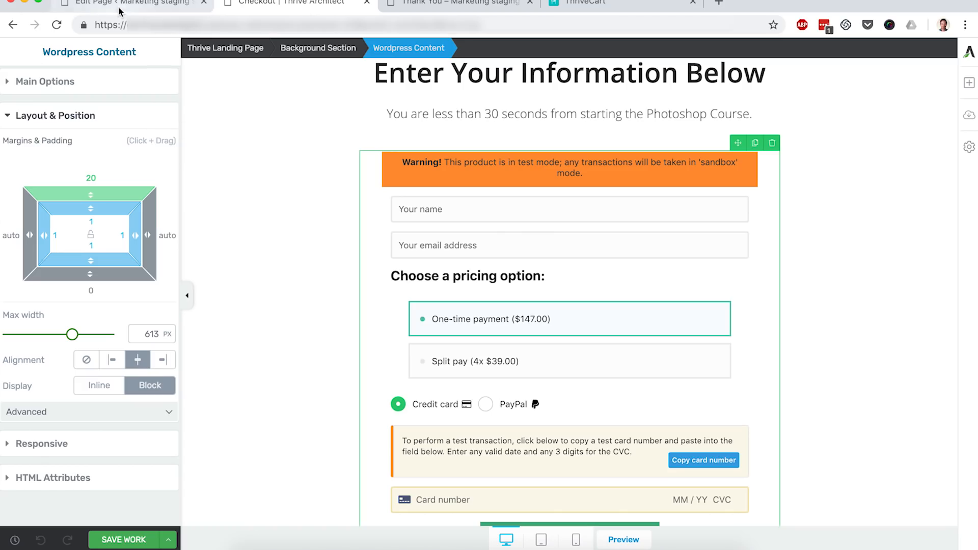
- Open the Sales Page in Thrive Architect from the WordPress pages list
click(164, 7)
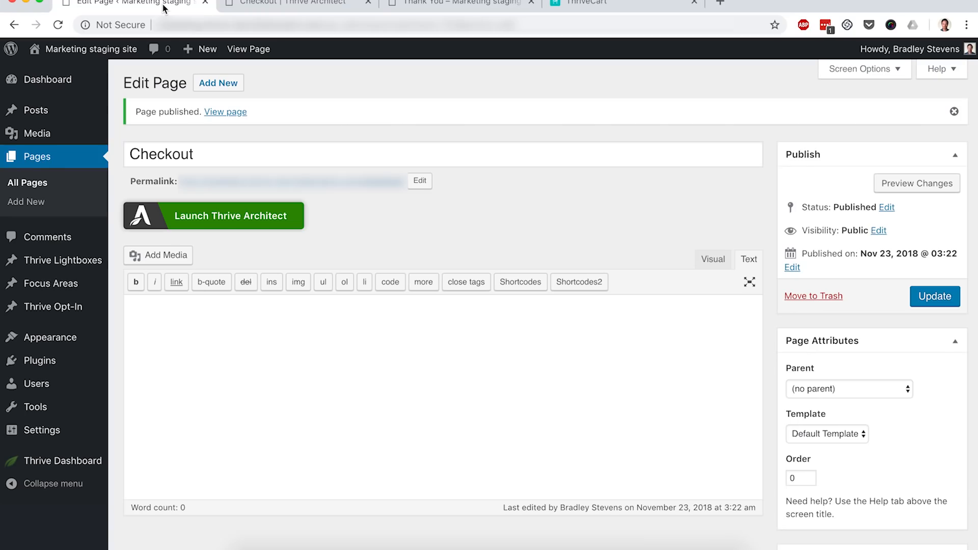
click(41, 185)
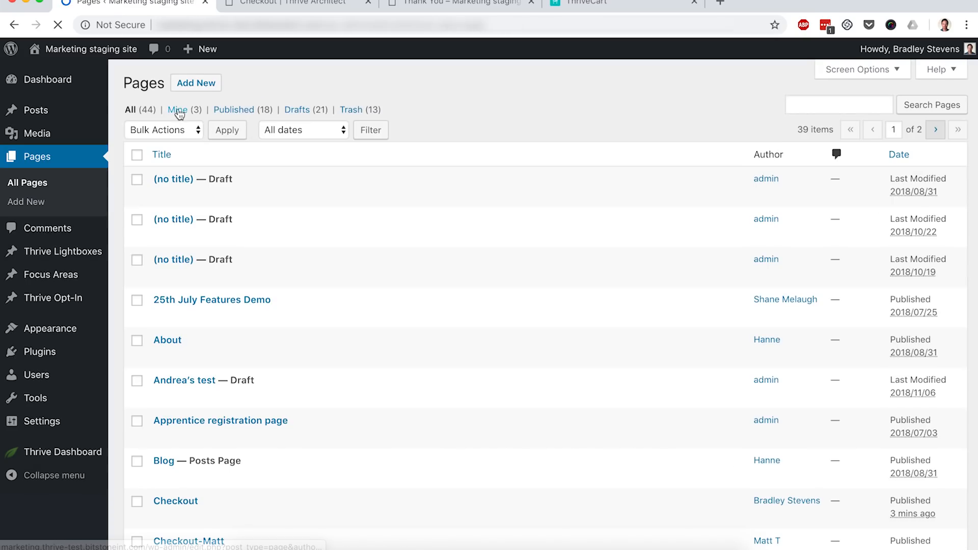
click(181, 109)
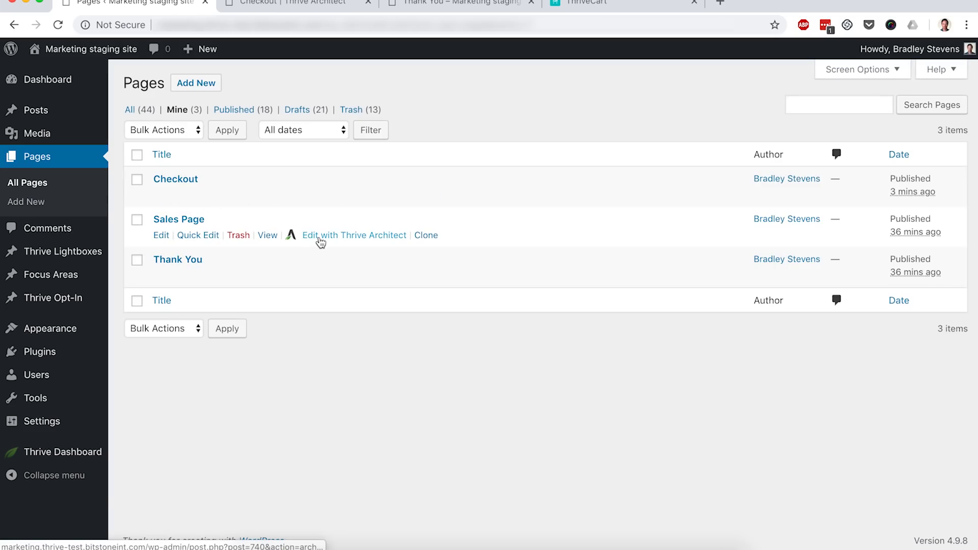
click(321, 241)
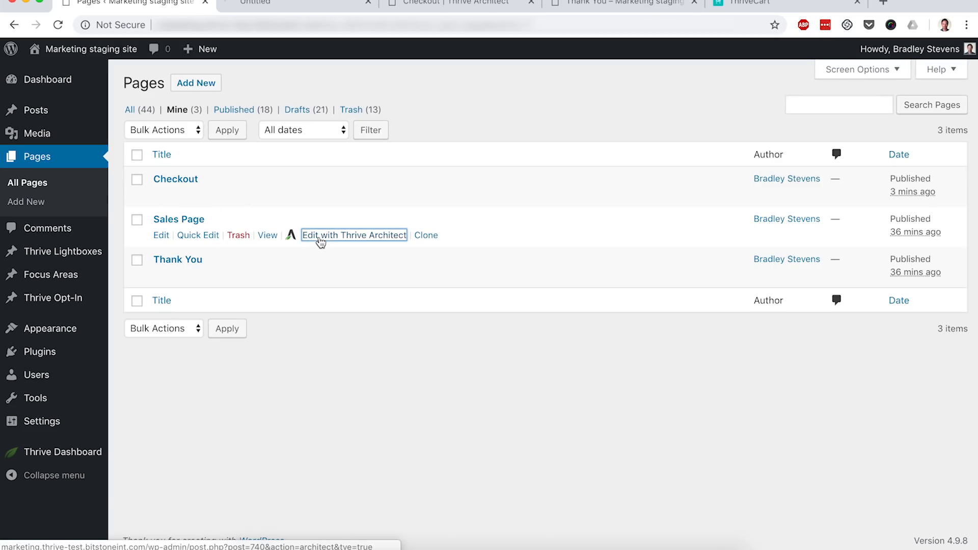
click(280, 4)
- Link the "YES, SIGN ME UP NOW!" button to the Checkout page and save the sales page
scroll(321, 259, down, 5)
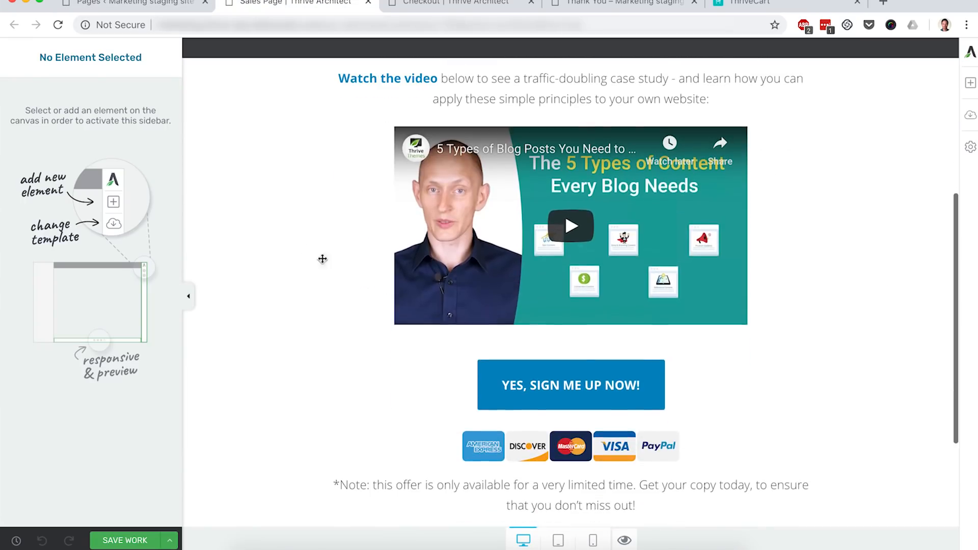
click(490, 371)
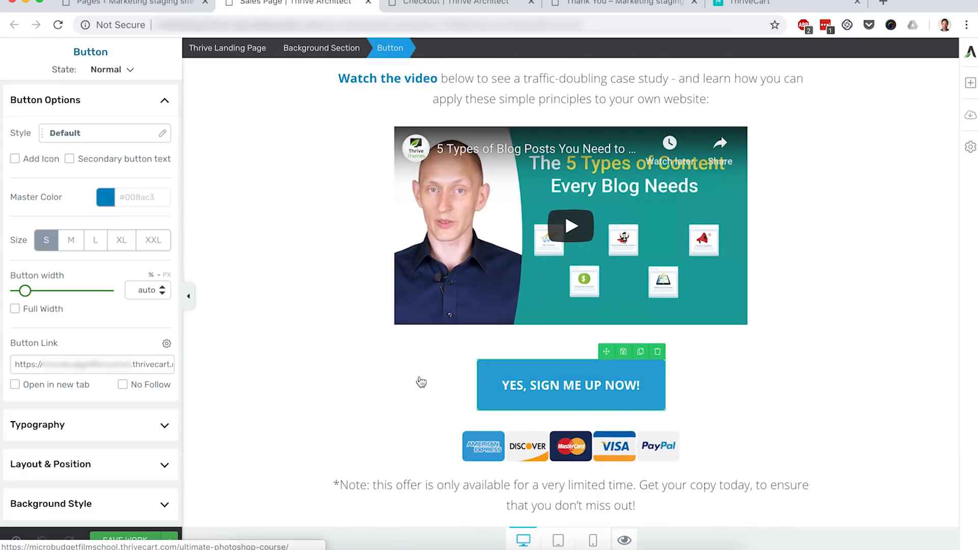
triple_click(153, 363)
key(BackSpace)
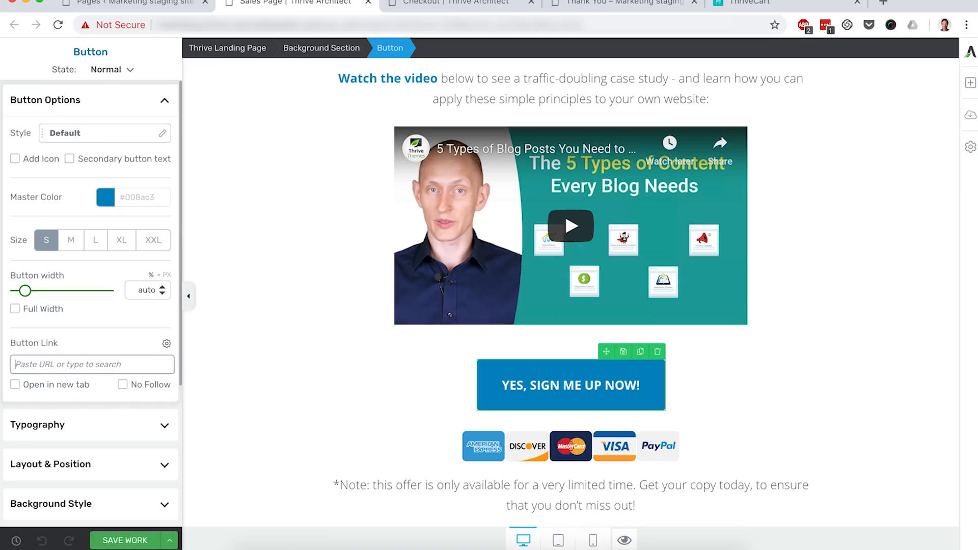
text(checkout)
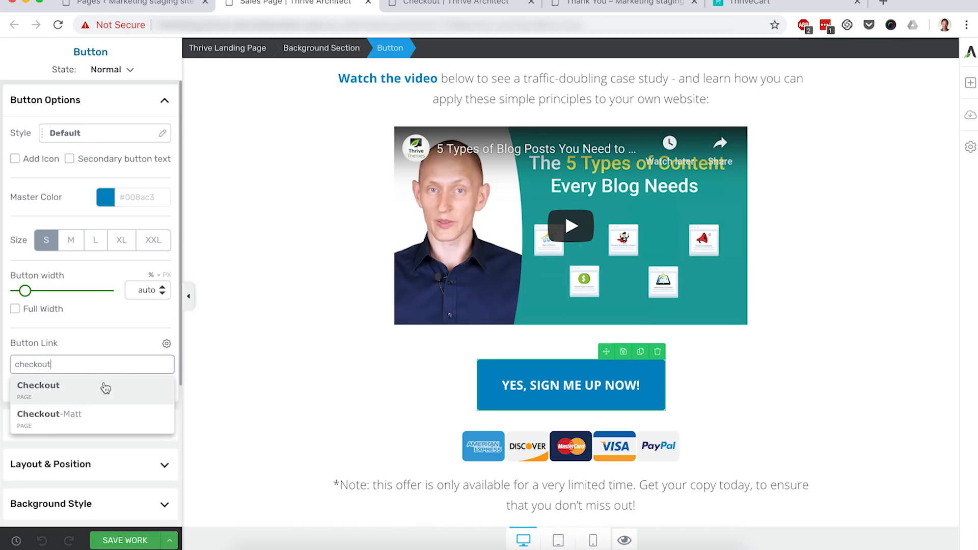
click(63, 398)
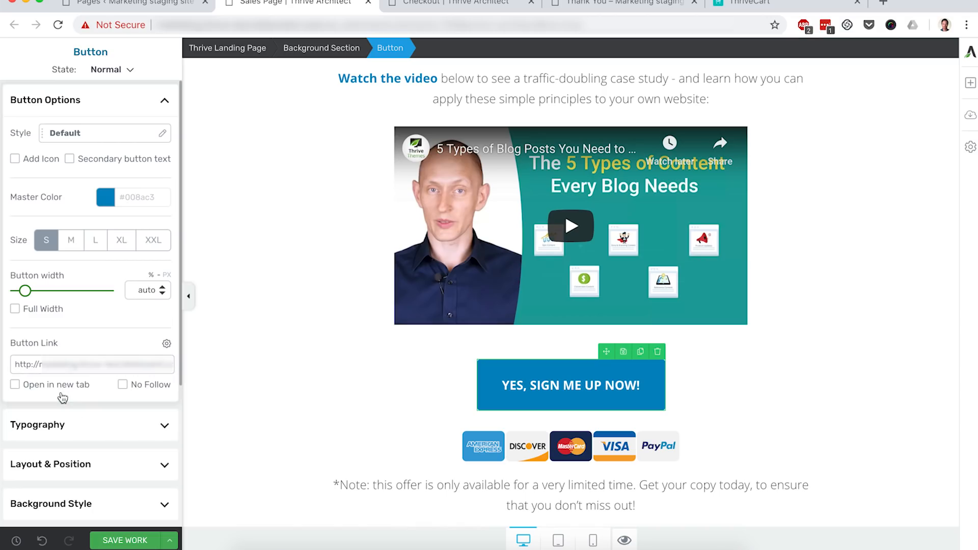
click(263, 385)
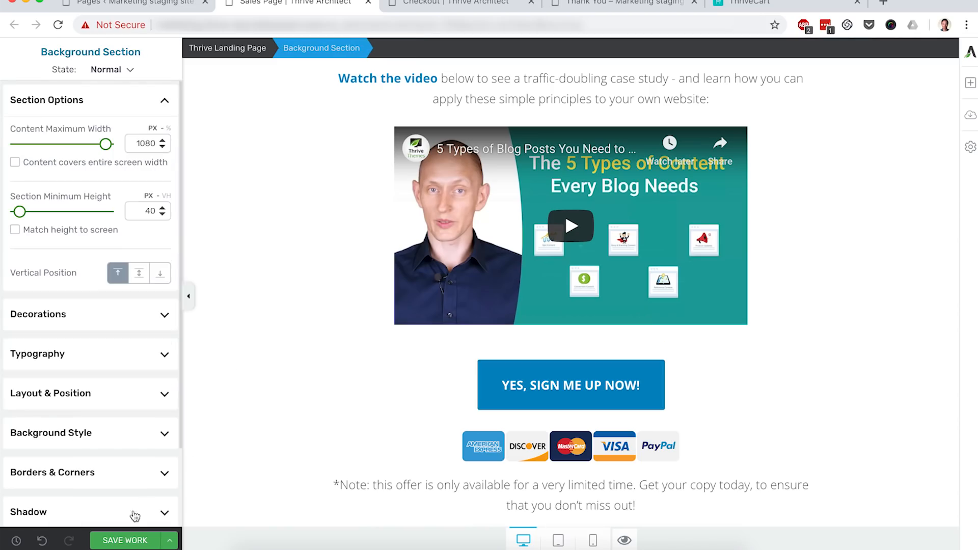
click(124, 540)
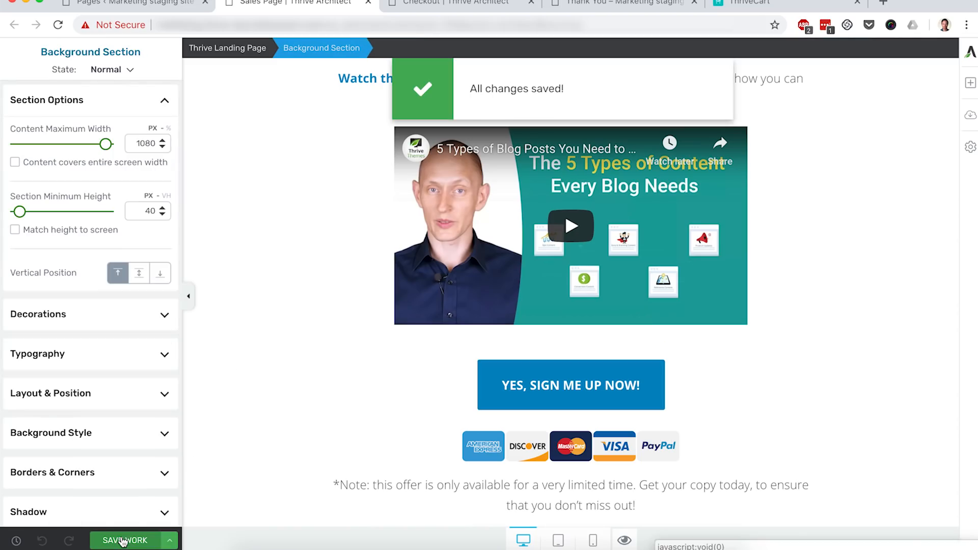
- Preview the sales page and follow its sign-up button through to the checkout page
click(626, 541)
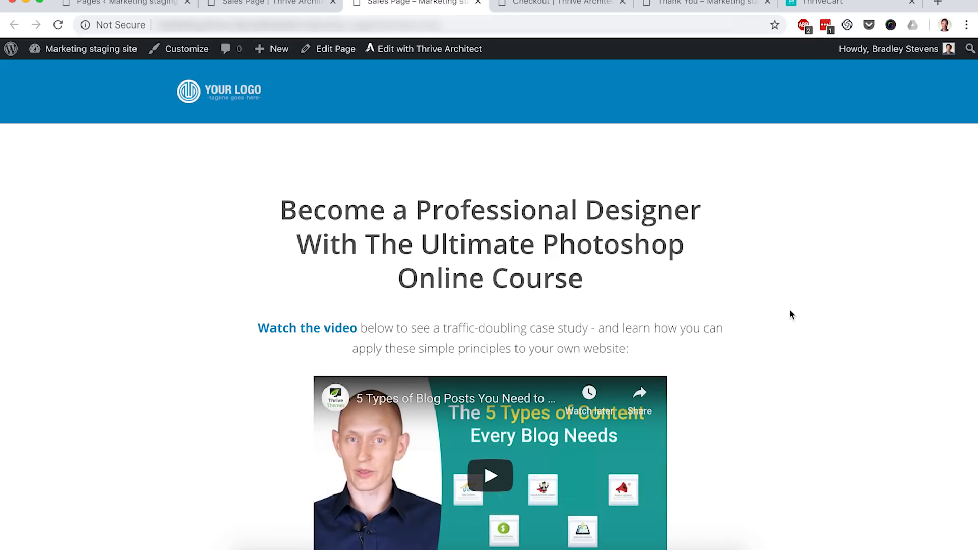
scroll(817, 308, down, 3)
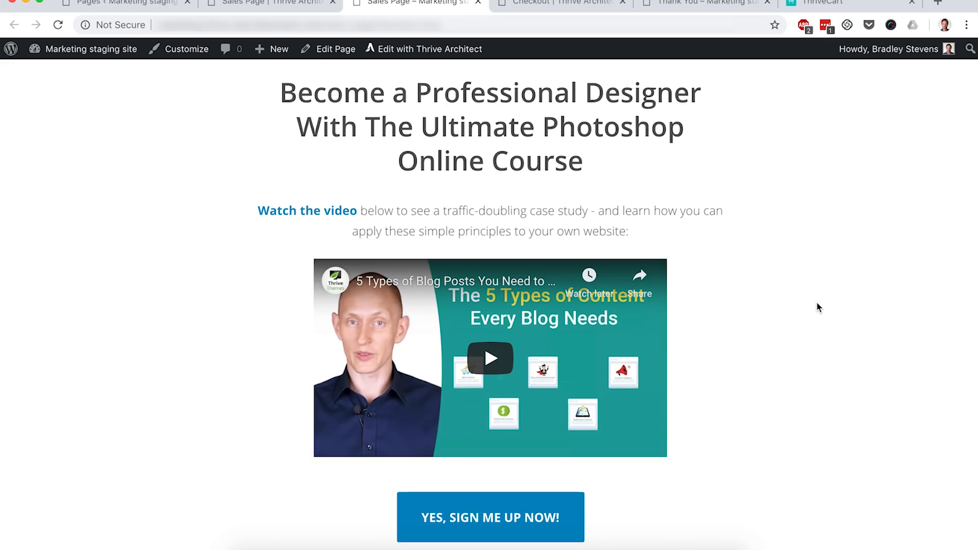
scroll(818, 307, down, 2)
scroll(818, 307, down, 2)
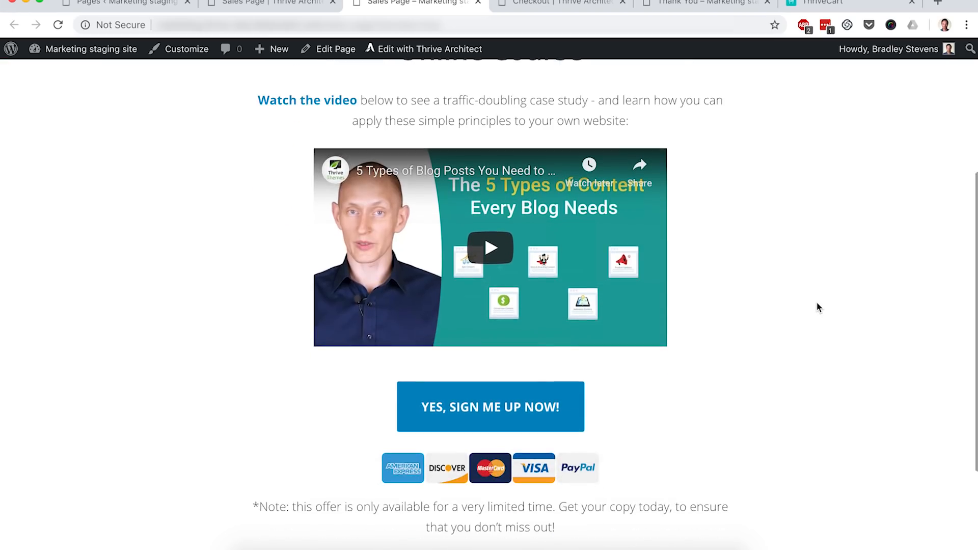
click(524, 393)
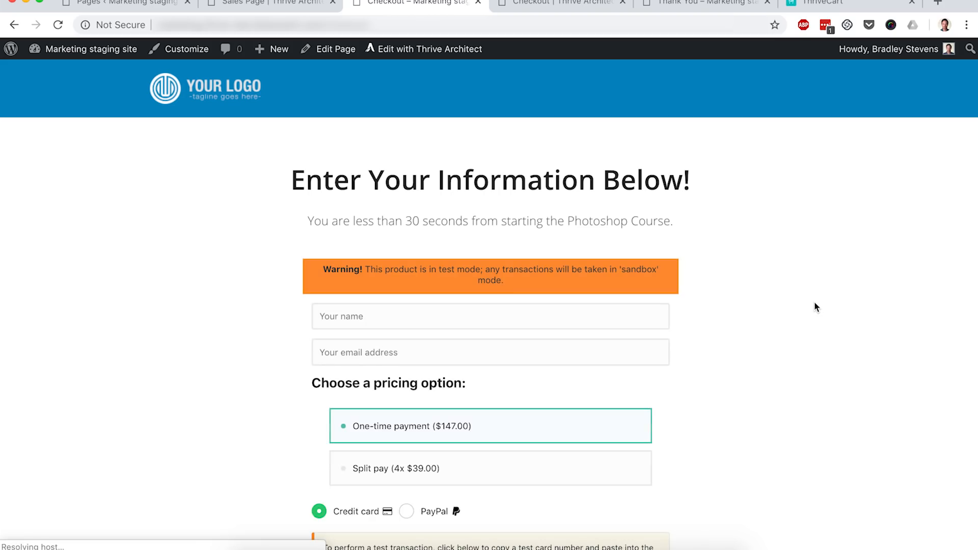
- Fill in the checkout form with a test name and e-mail address
scroll(815, 308, down, 3)
scroll(815, 307, down, 5)
scroll(815, 307, up, 5)
scroll(815, 307, up, 2)
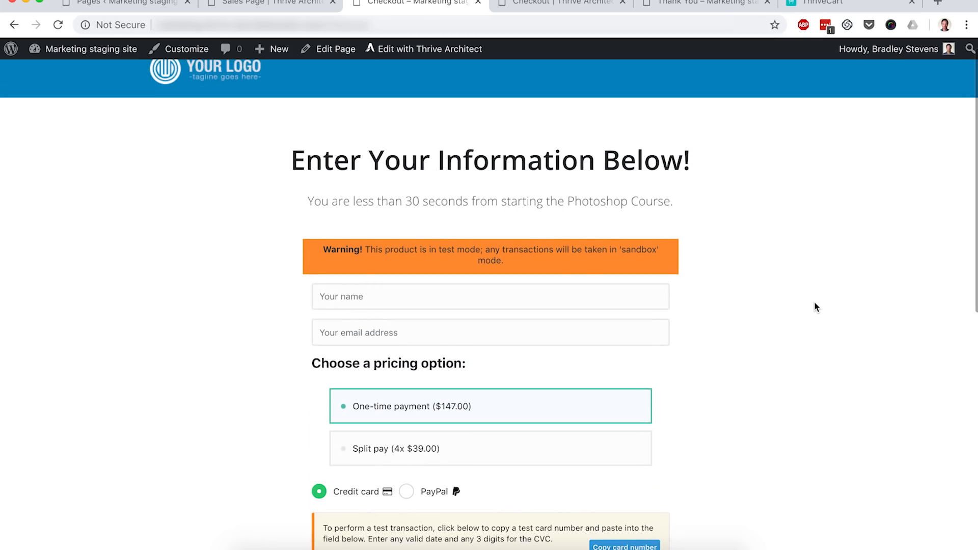
scroll(815, 307, up, 1)
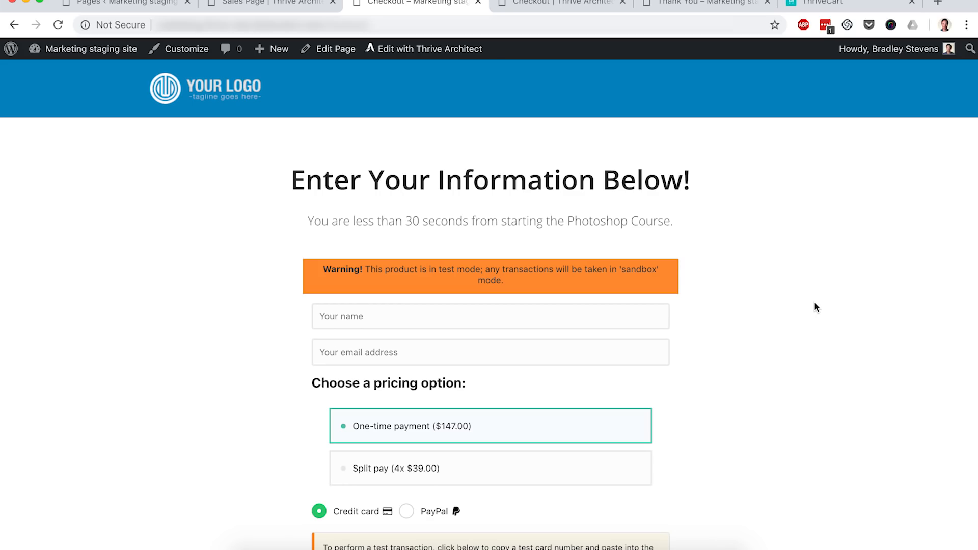
scroll(815, 307, down, 2)
click(375, 277)
text(test)
key(Tab)
text(test@domain.com)
- Choose the Split pay option, paste the test card number with expiry date and CVC, and complete the order
scroll(652, 404, down, 3)
click(444, 330)
scroll(716, 326, down, 2)
click(634, 348)
click(419, 382)
key(super+v)
text(1221211)
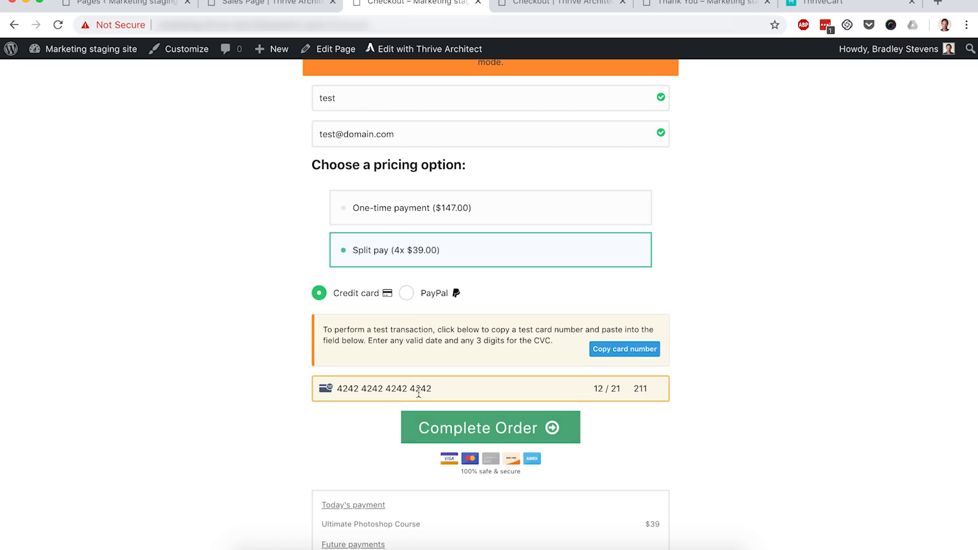
click(464, 434)
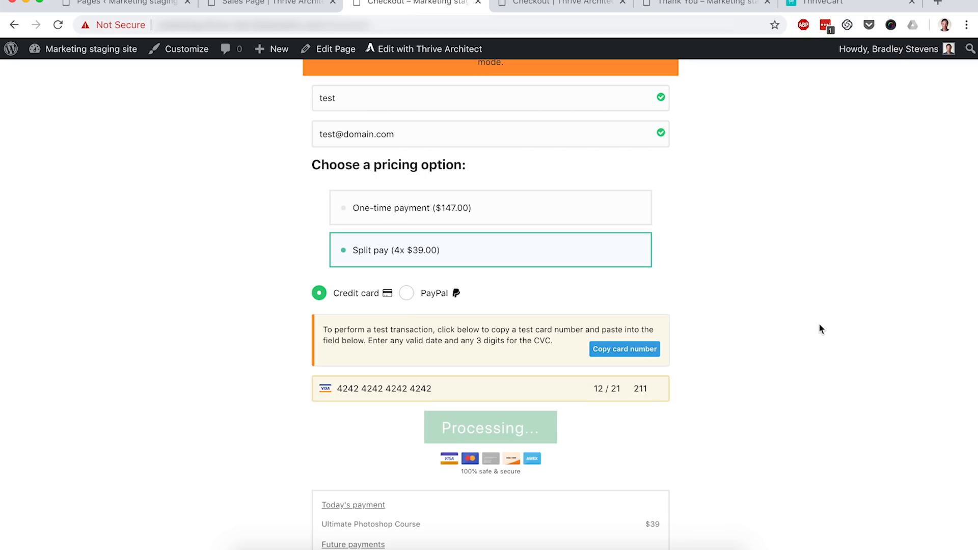
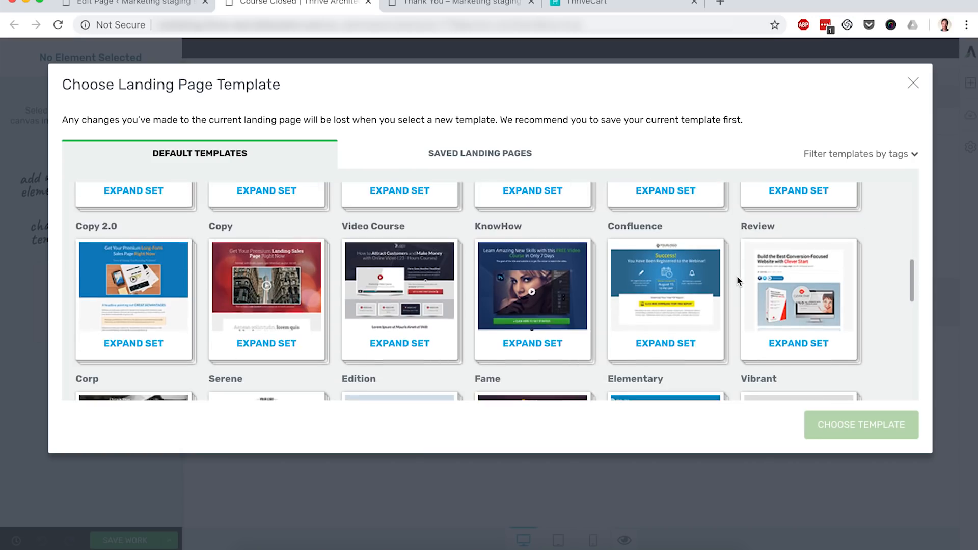
- Apply the Elementary 1-Step Lead Generation landing page template to the Course Closed page
click(665, 310)
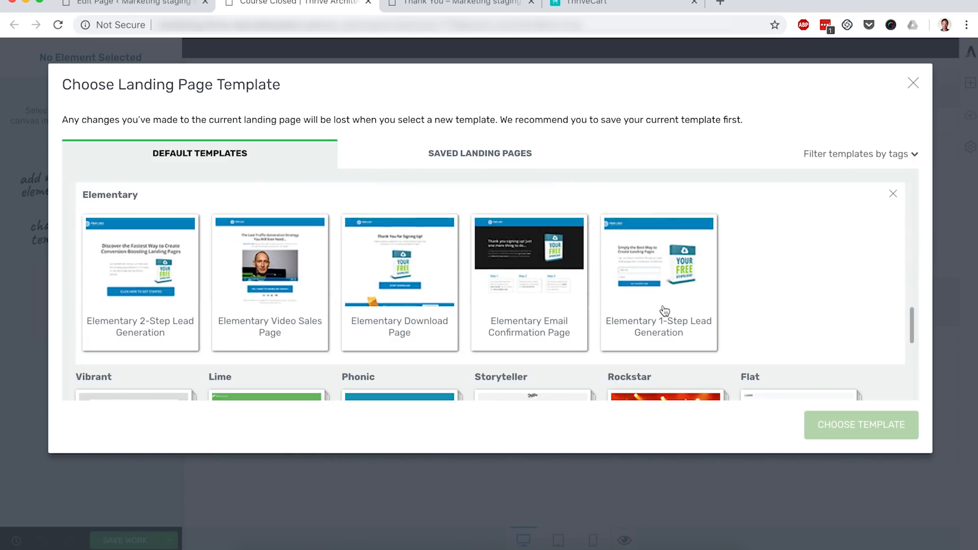
click(655, 310)
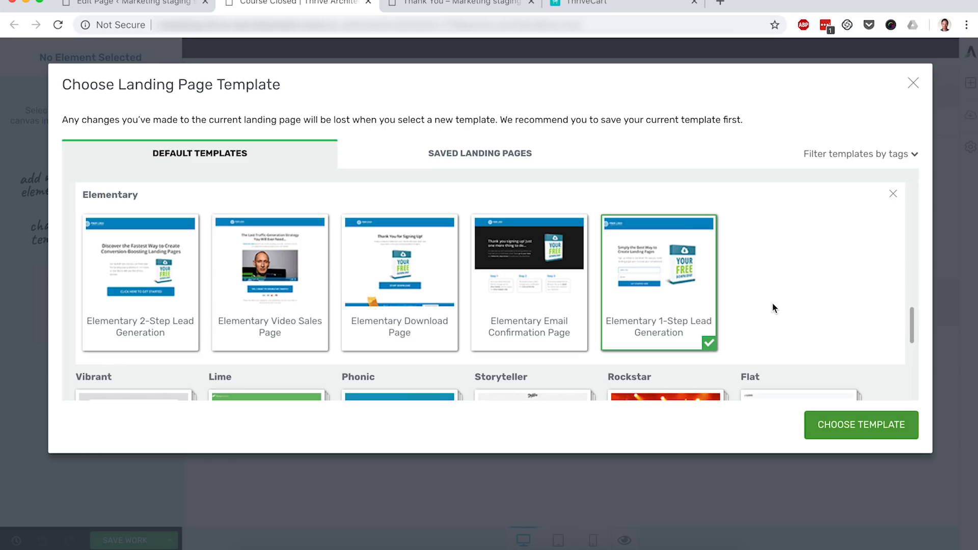
click(849, 425)
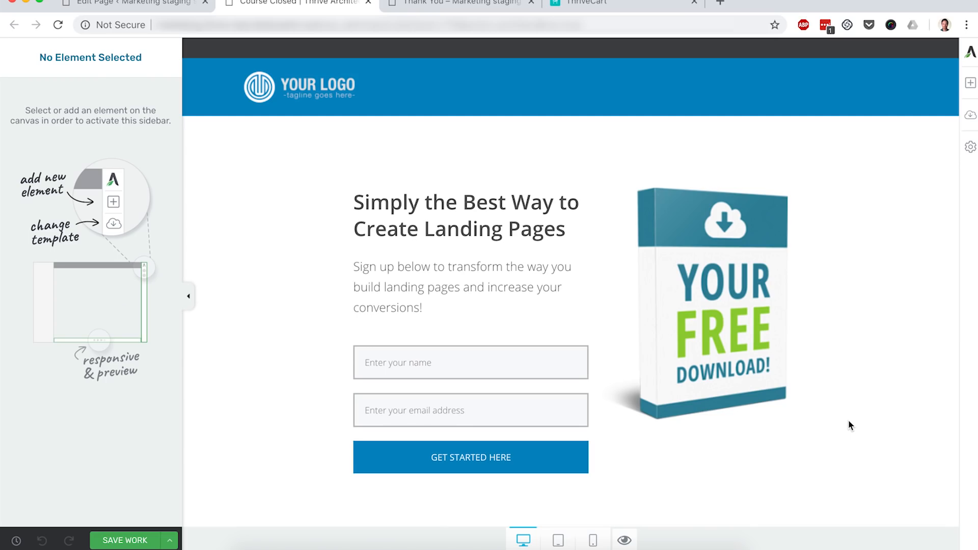
- Change the landing page heading to "Sorry, this Course is now Closed"
click(748, 352)
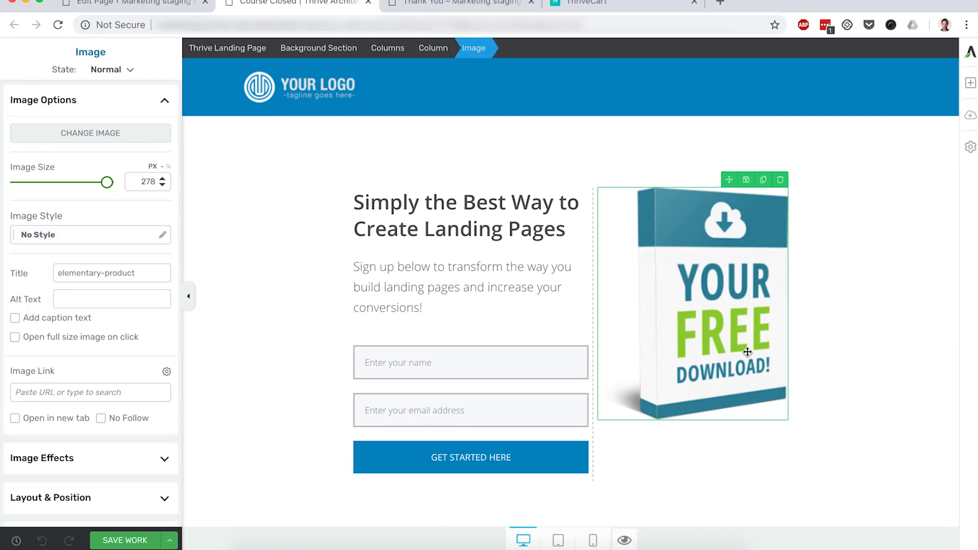
triple_click(486, 212)
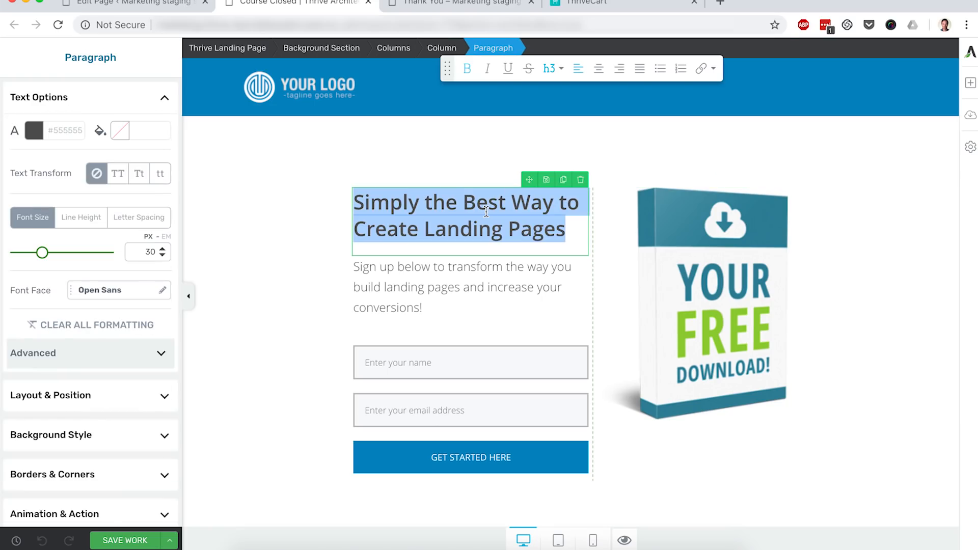
text(Course Closed)
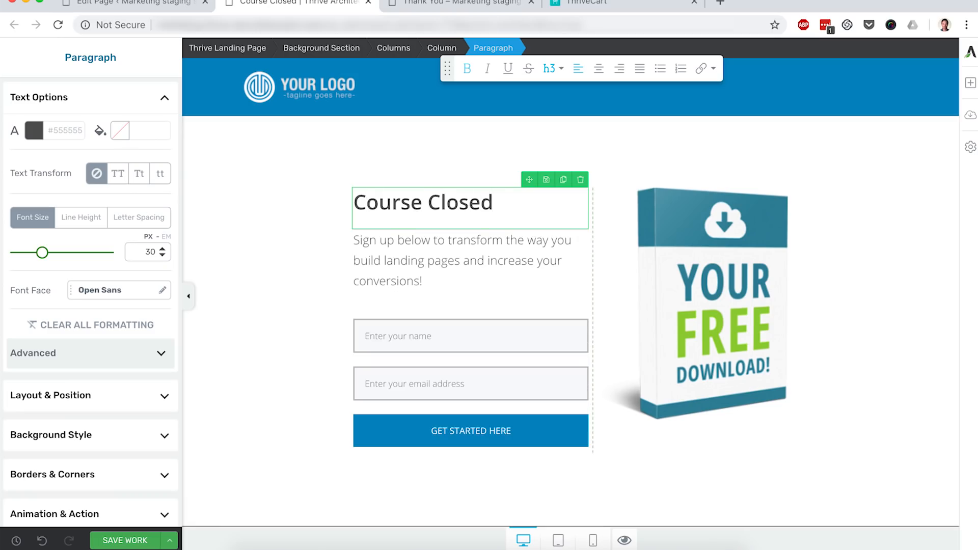
key(super+Left)
text(Sorry)
text(, this)
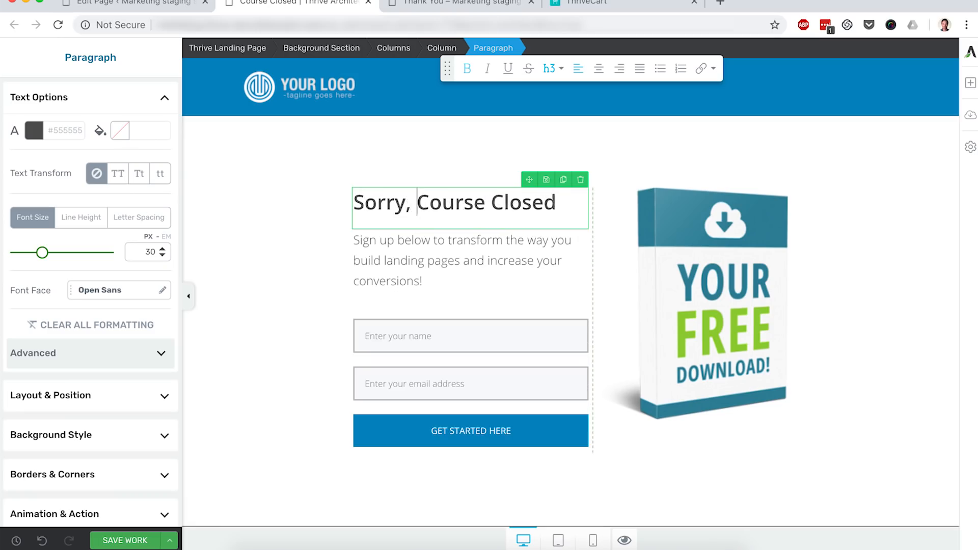
click(539, 204)
text(is now)
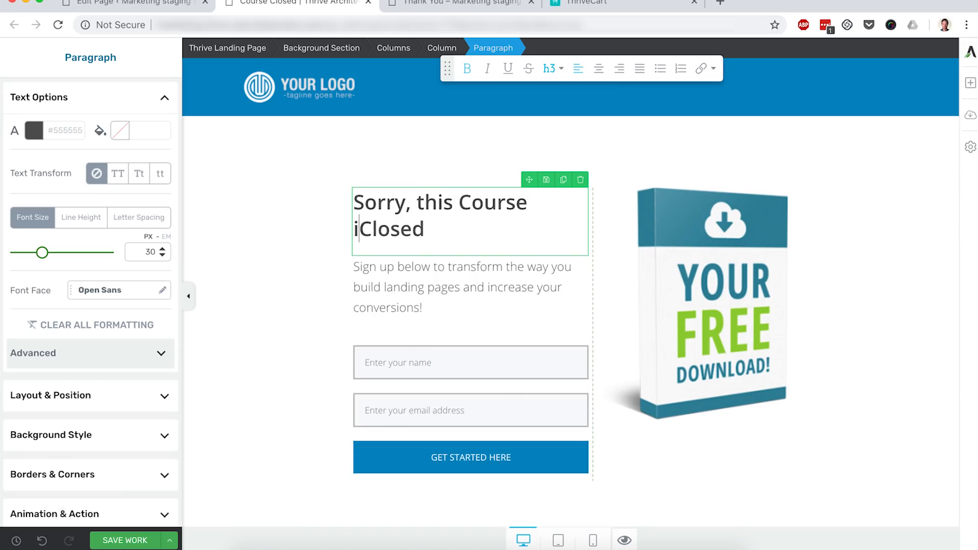
- Replace the text under the heading with "Sign Up below to join the waitlist and be notified when the course reopens."
click(530, 280)
triple_click(532, 281)
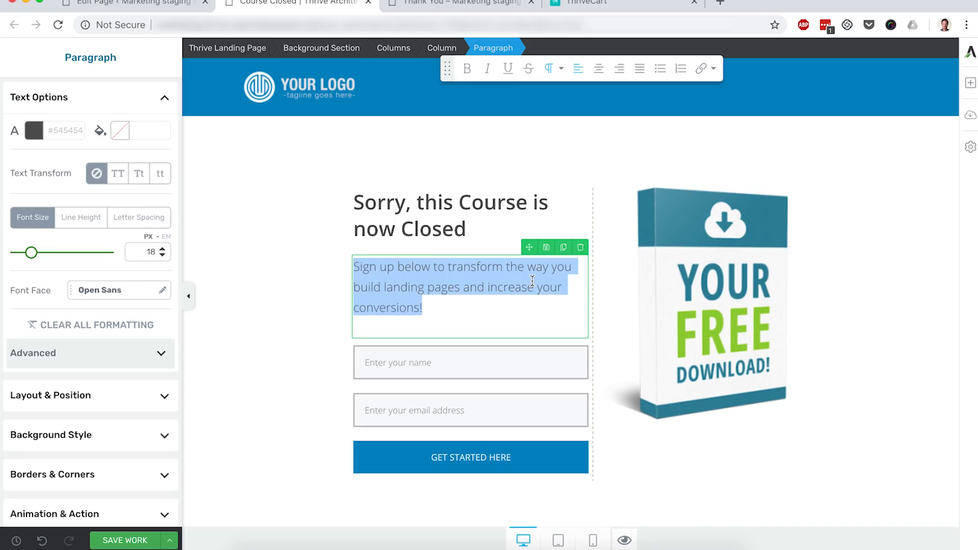
text(Sign Up below to join the waitlist and be notified when the course reopens.)
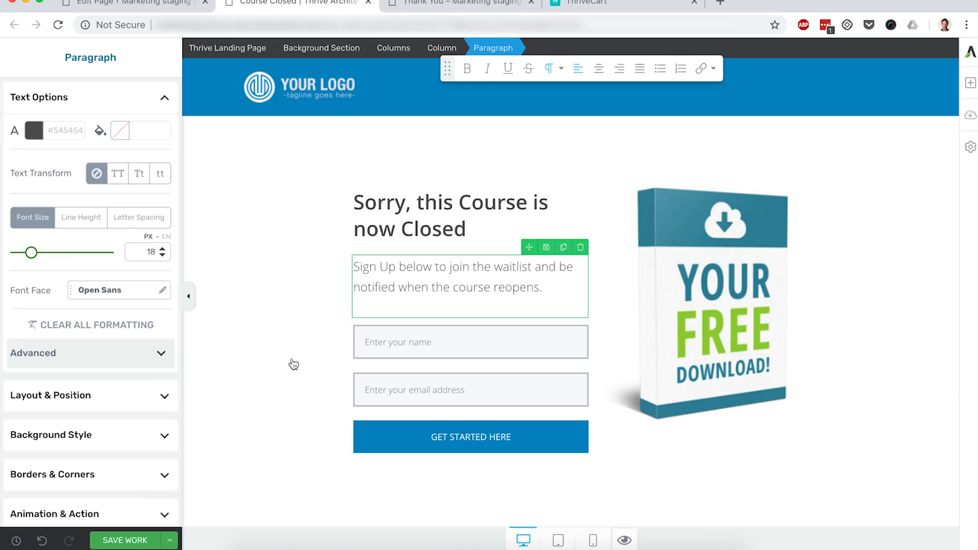
- Save the Course Closed landing page
click(293, 364)
click(434, 362)
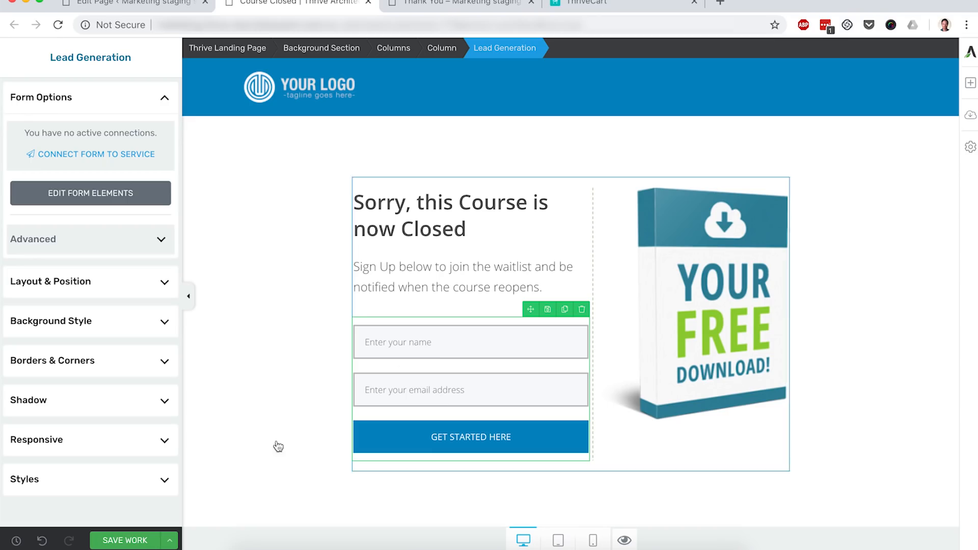
click(121, 539)
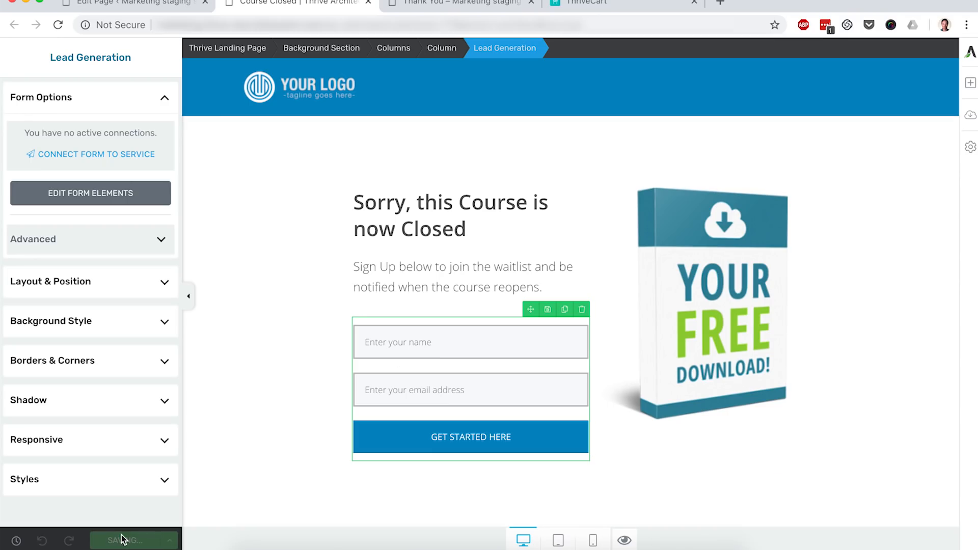
- Open Thrive Ultimatum in the WordPress admin and create a new campaign from scratch named Christmas
click(151, 5)
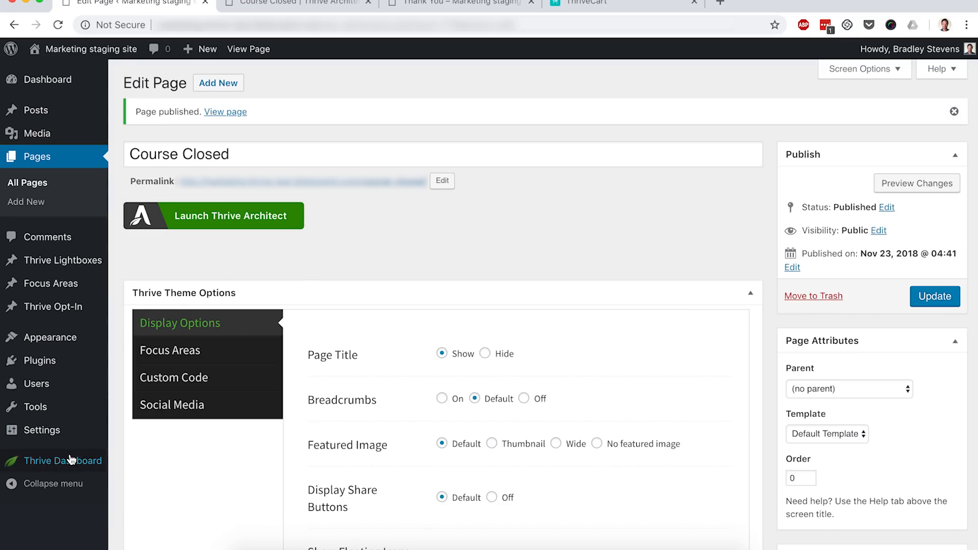
mouse_move(83, 460)
click(148, 462)
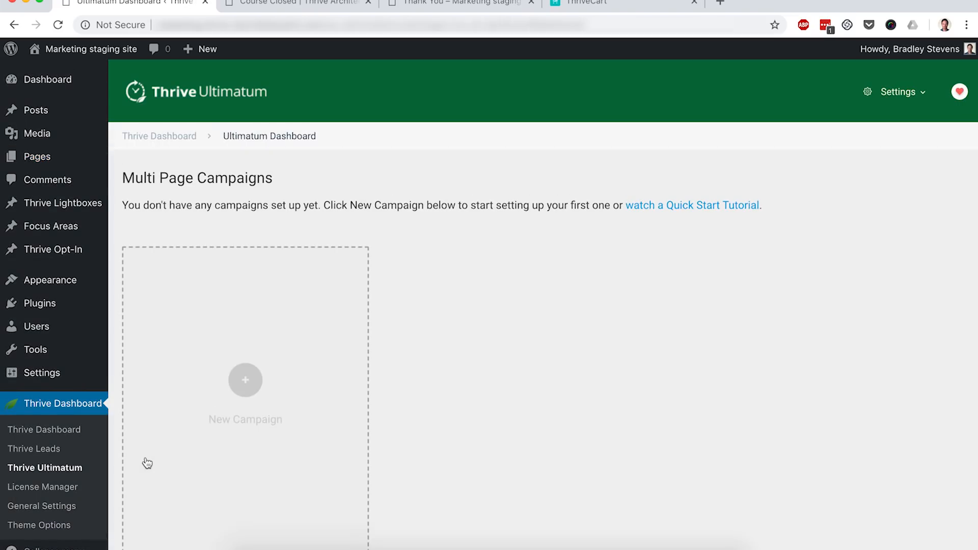
scroll(147, 463, down, 2)
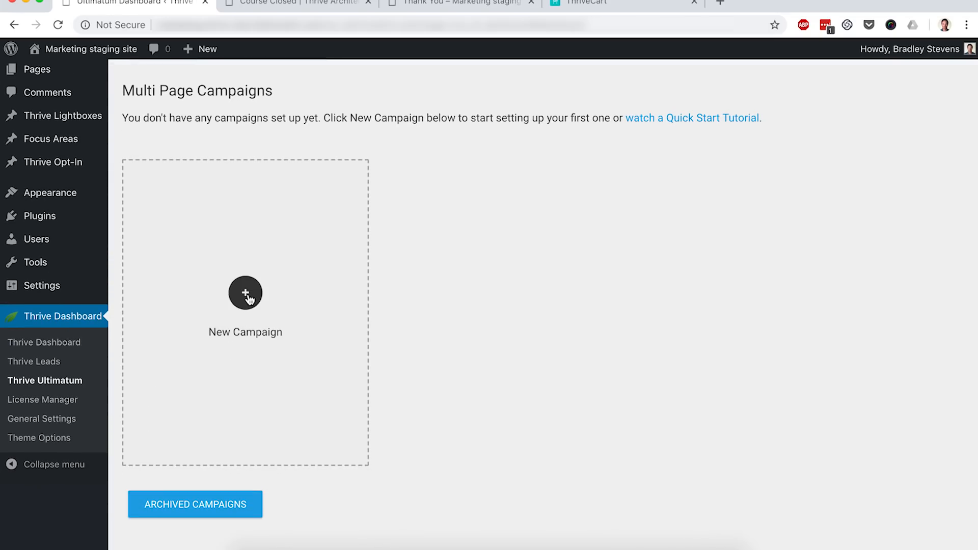
click(245, 293)
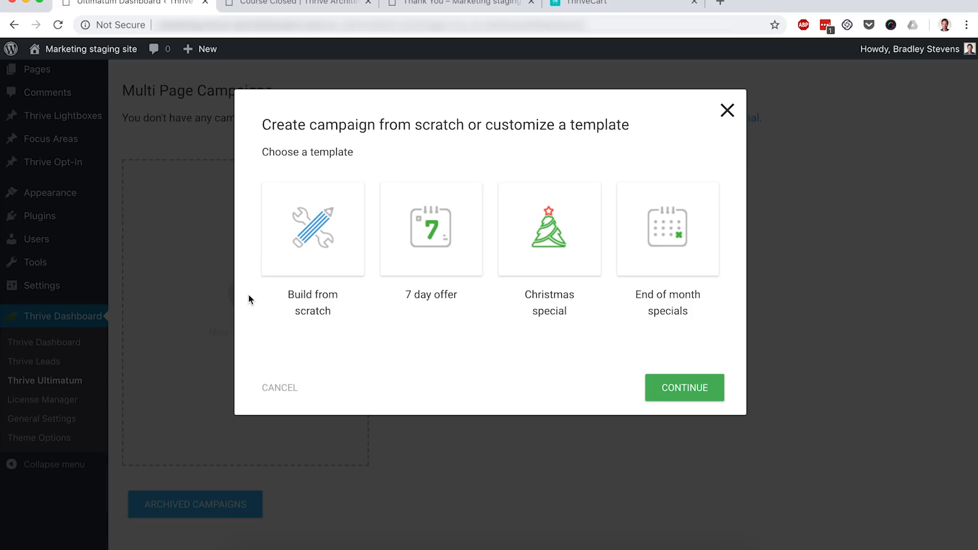
click(321, 235)
click(676, 417)
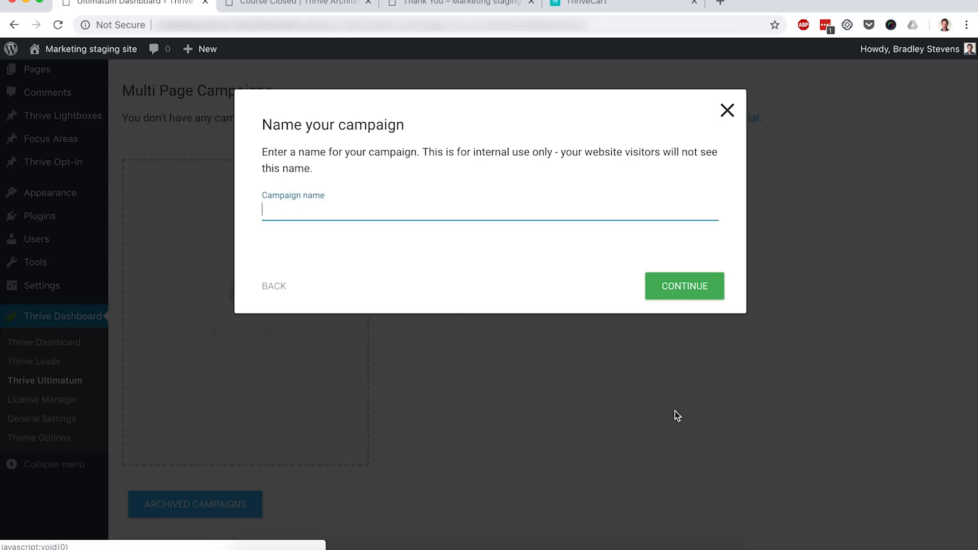
text(Christmas)
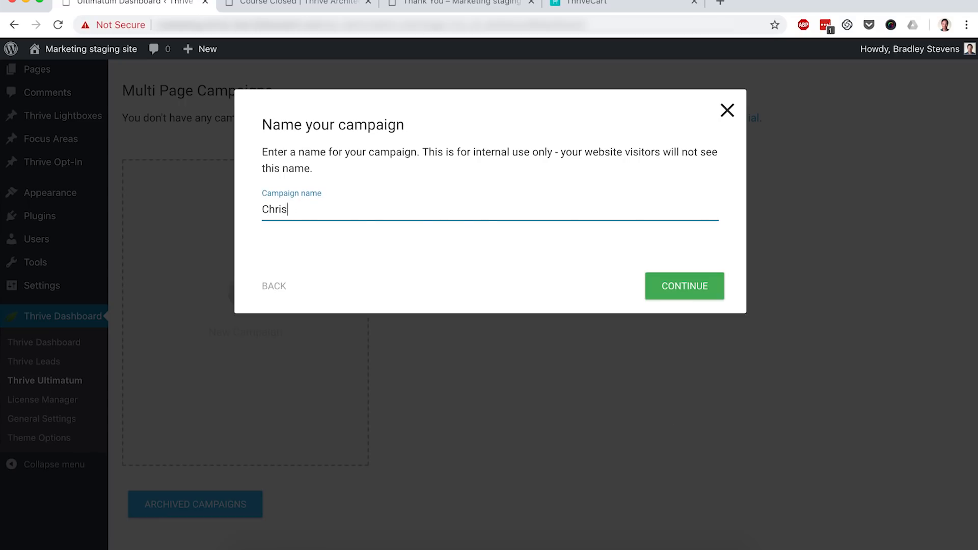
click(666, 293)
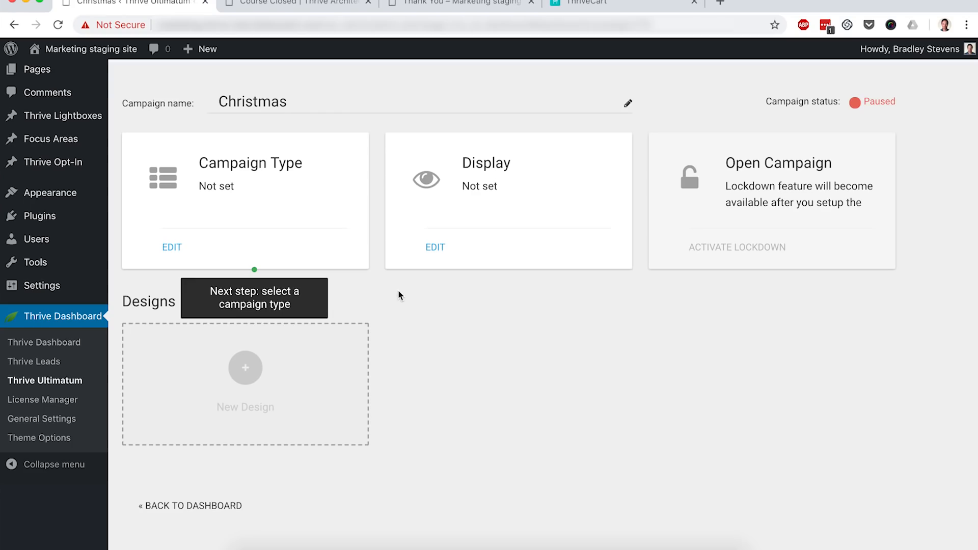
- Set the campaign type to Fixed Dates, starting 18 December 2018 and ending 25 December 2018, and save
click(173, 248)
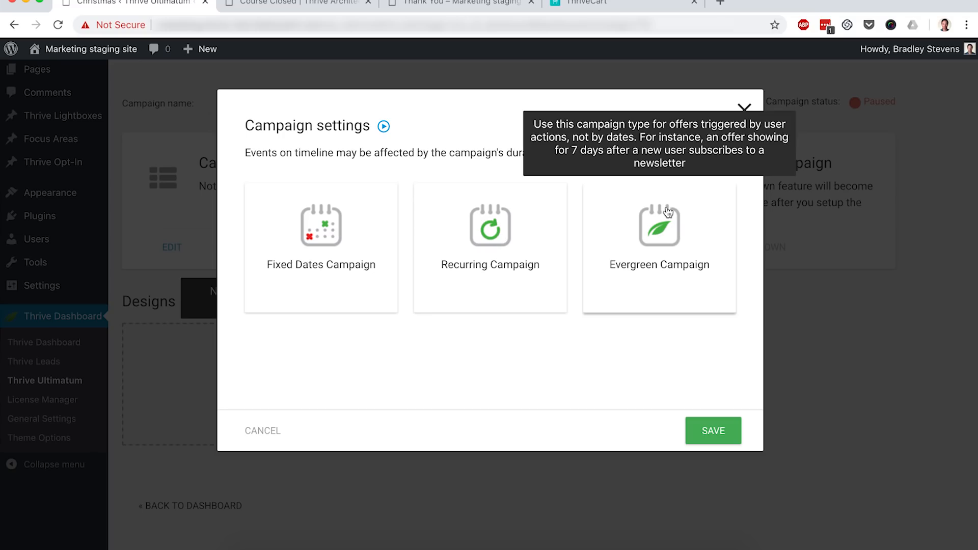
click(359, 252)
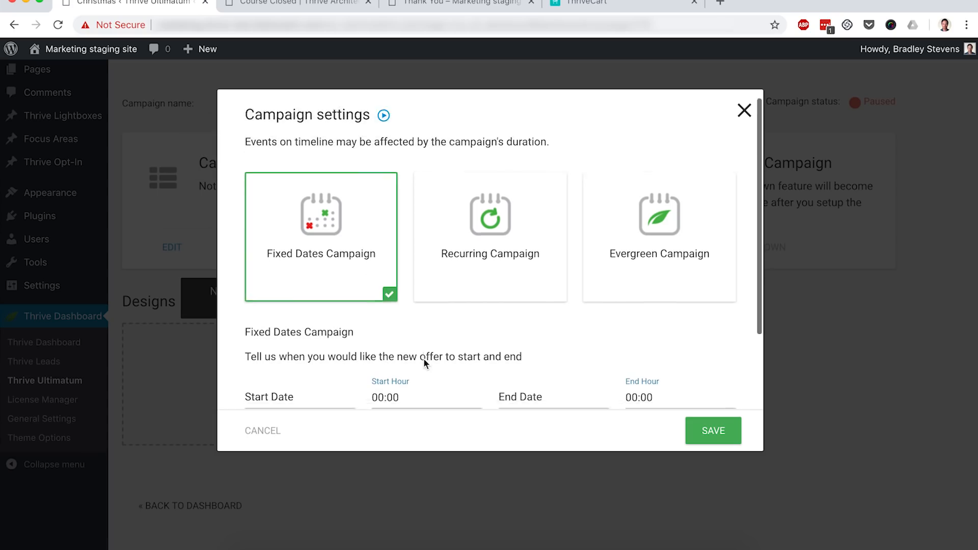
scroll(338, 338, down, 3)
click(341, 321)
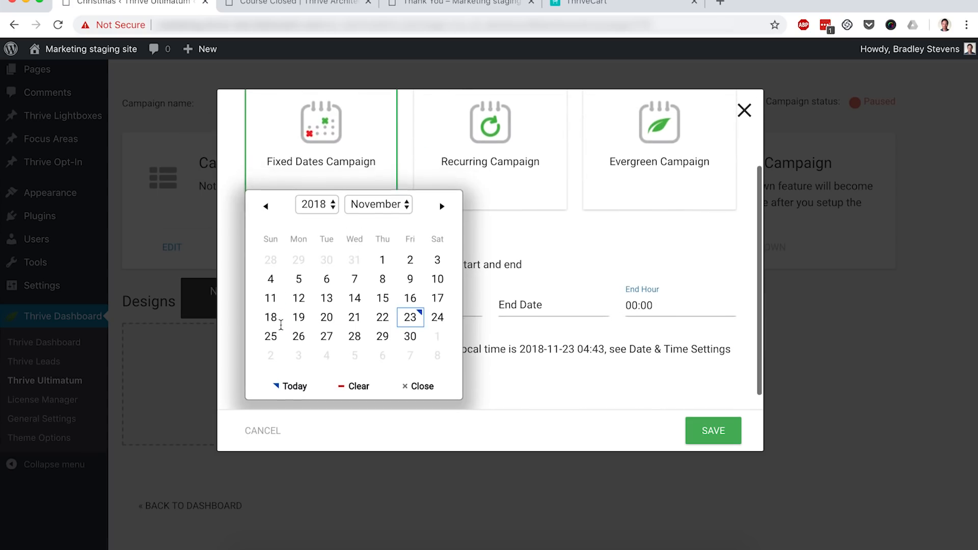
click(389, 213)
click(376, 216)
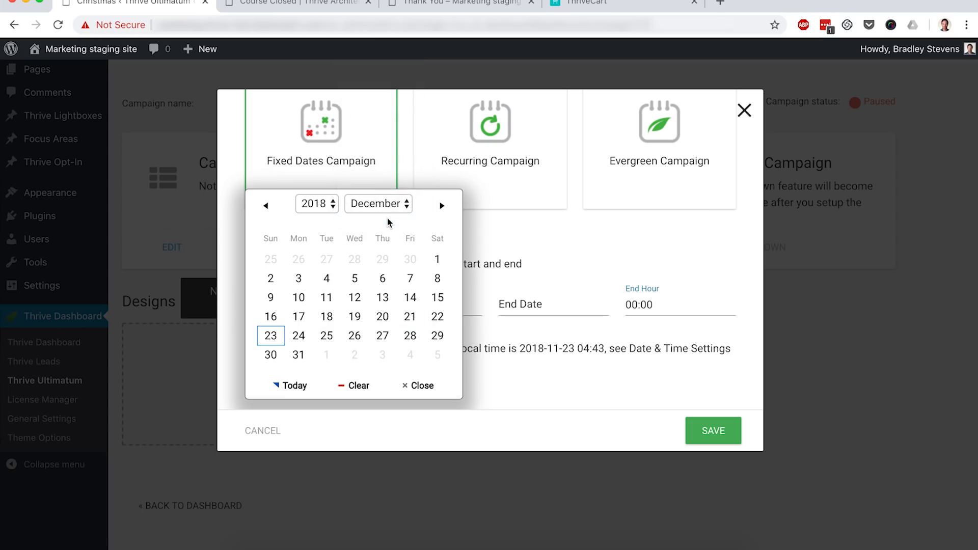
click(326, 317)
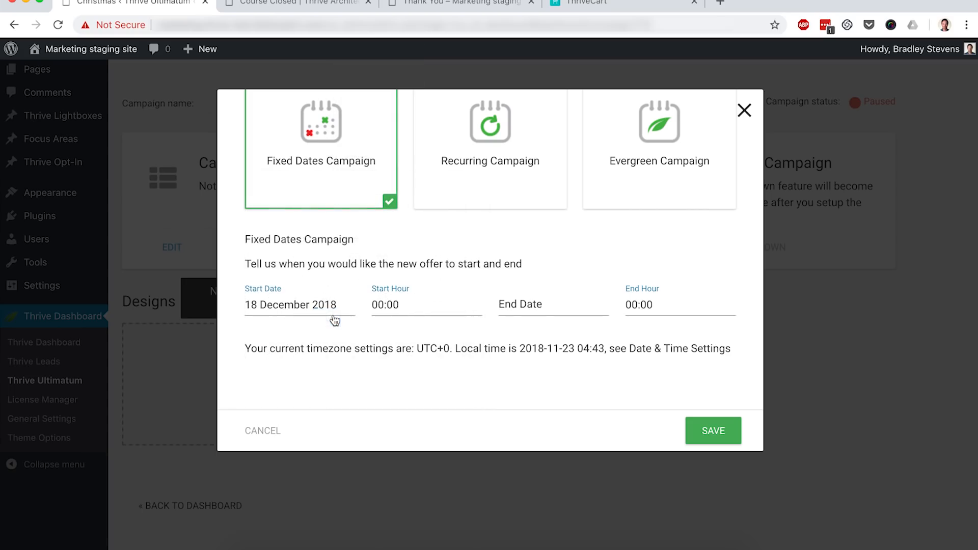
click(542, 308)
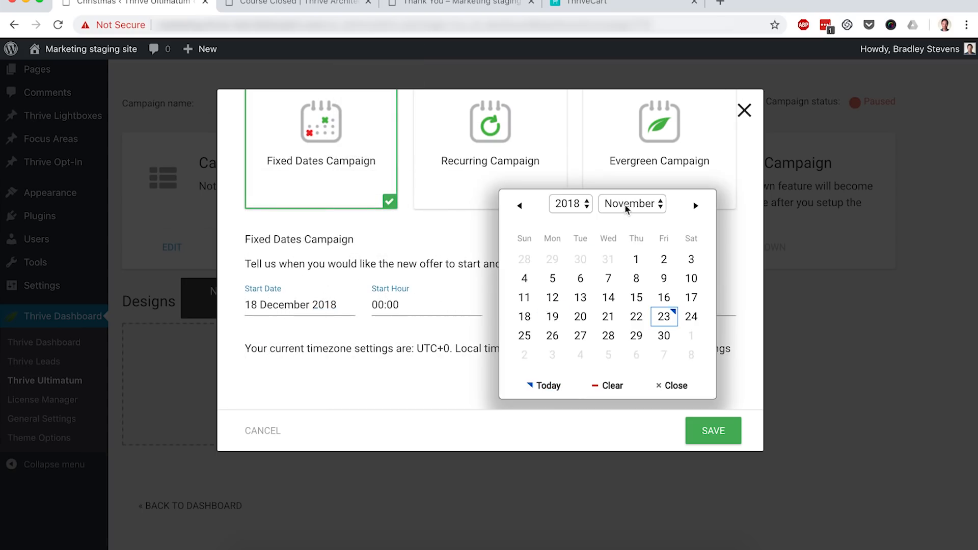
click(627, 207)
click(628, 218)
click(579, 336)
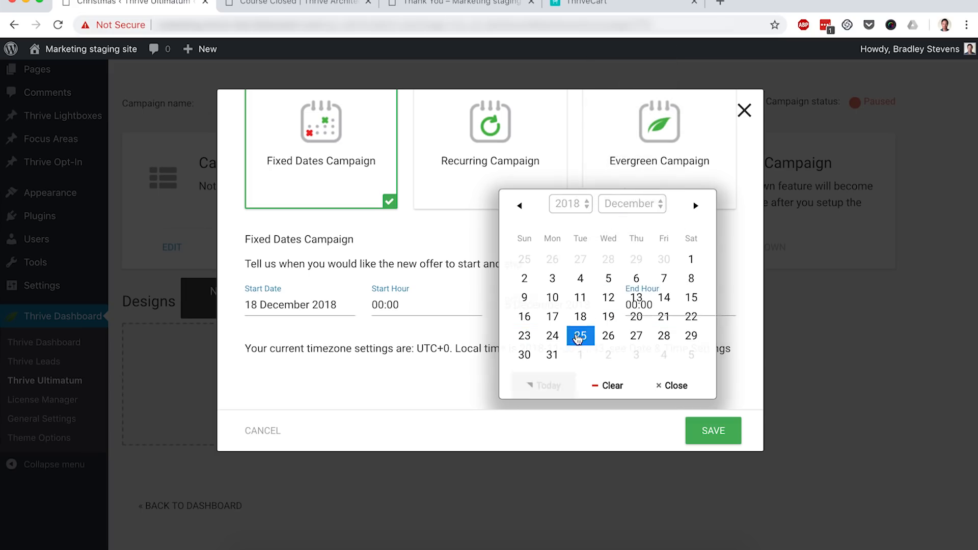
click(705, 431)
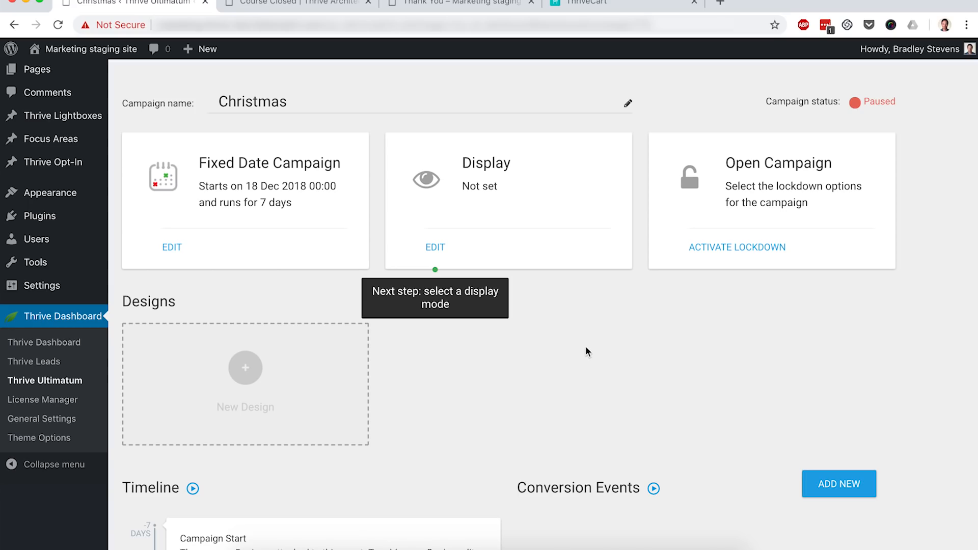
- Set the campaign to display on the Checkout and Sales Page pages and save the display settings
click(436, 249)
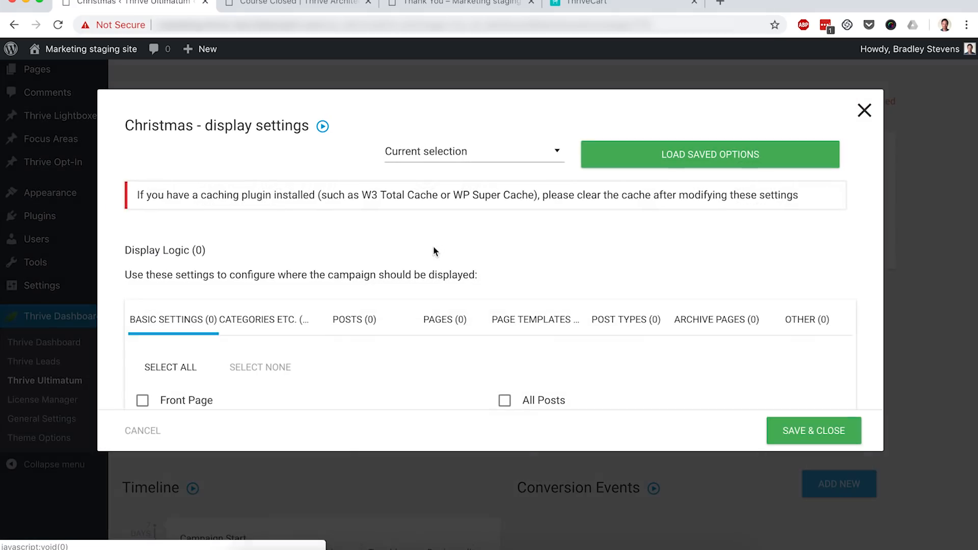
click(442, 322)
scroll(441, 327, down, 3)
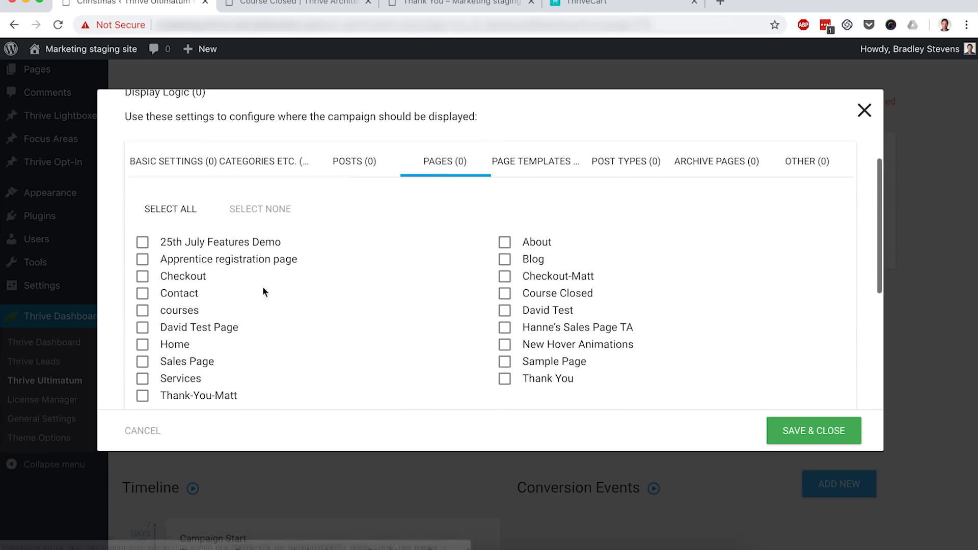
click(144, 277)
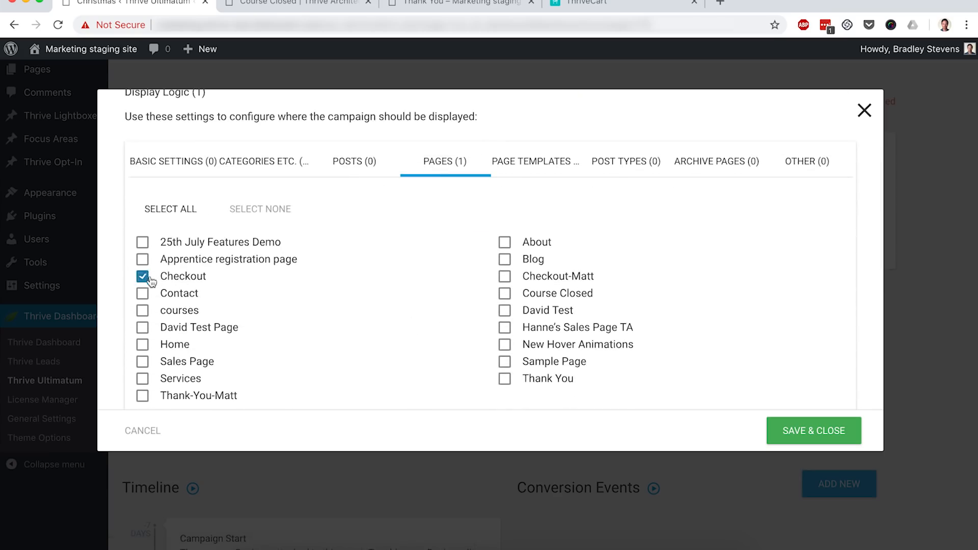
click(143, 364)
click(803, 430)
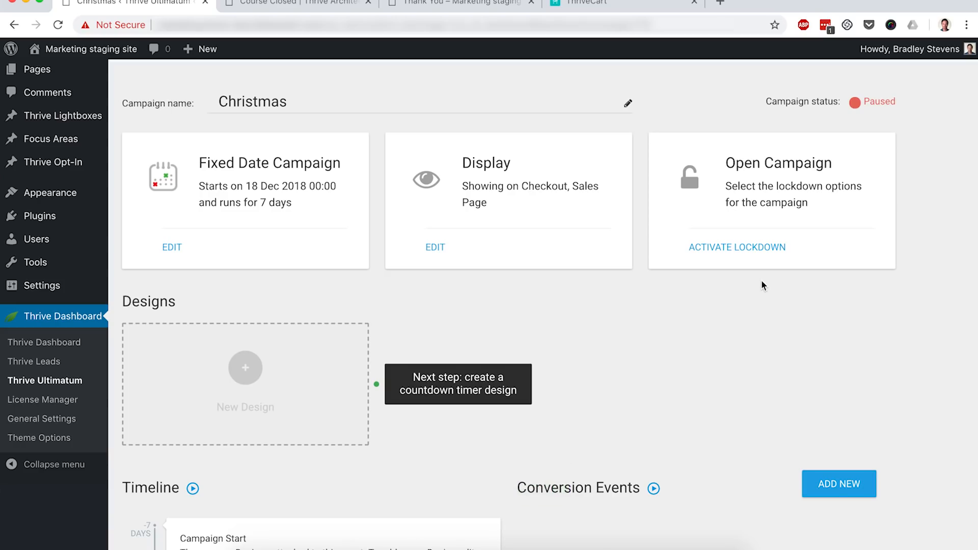
- Activate the campaign lockdown and set the pre-access page to Course Closed
click(734, 250)
scroll(733, 252, down, 2)
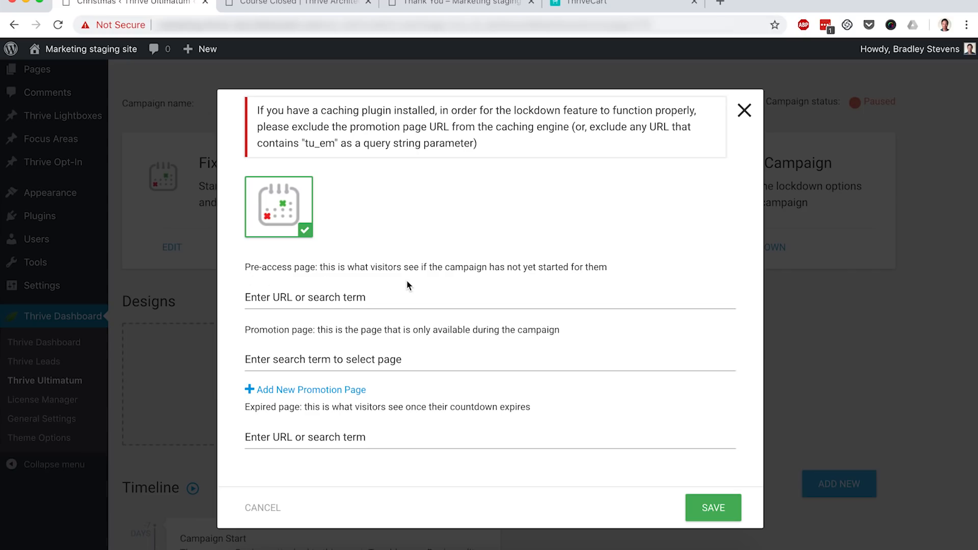
click(326, 294)
text(C)
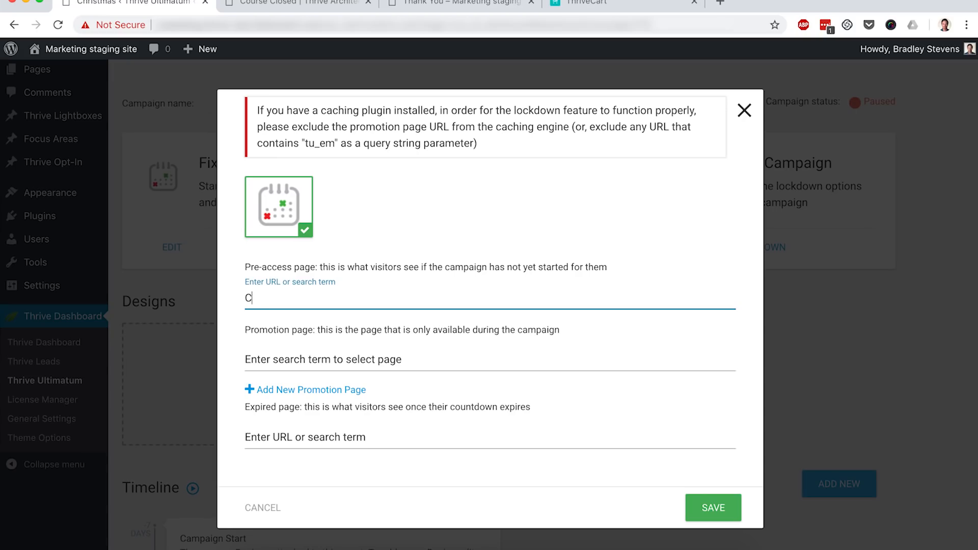
text(ourse Closed)
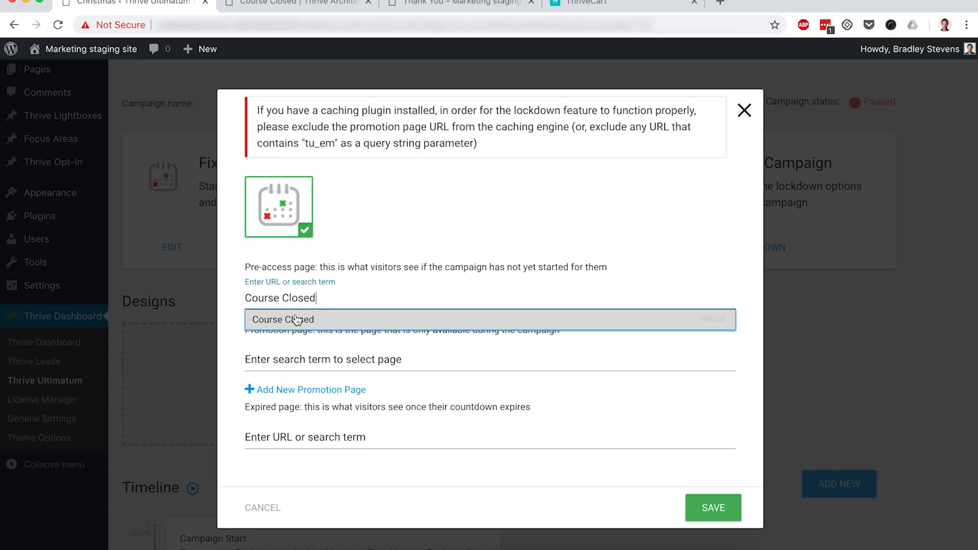
click(298, 320)
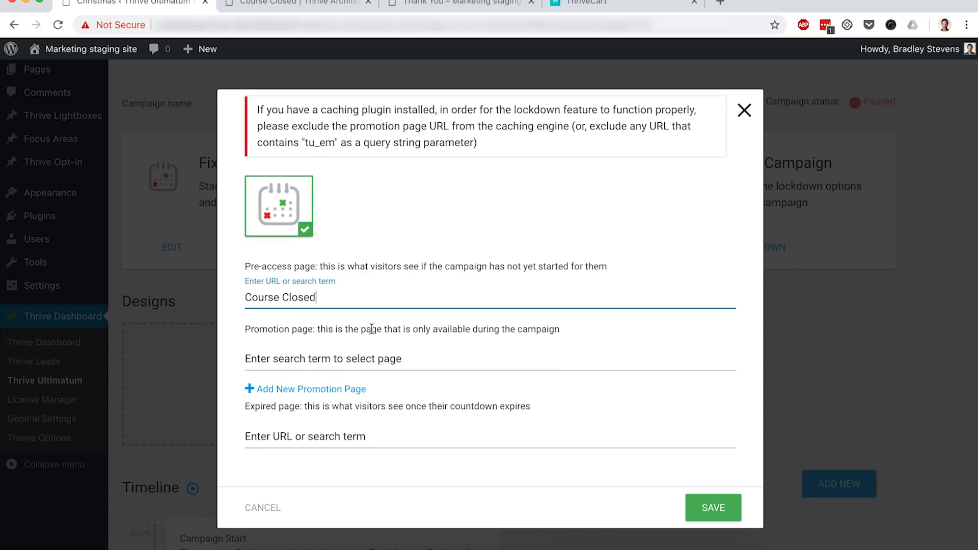
- Set the lockdown promotion pages to Sales Page and, as an additional promotion page, Checkout
click(301, 359)
text(Sales Page)
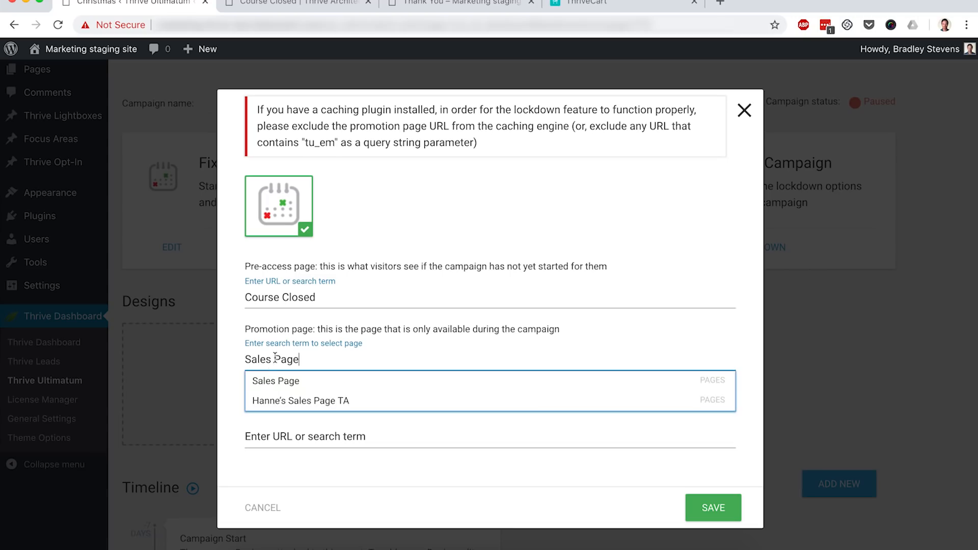
click(271, 381)
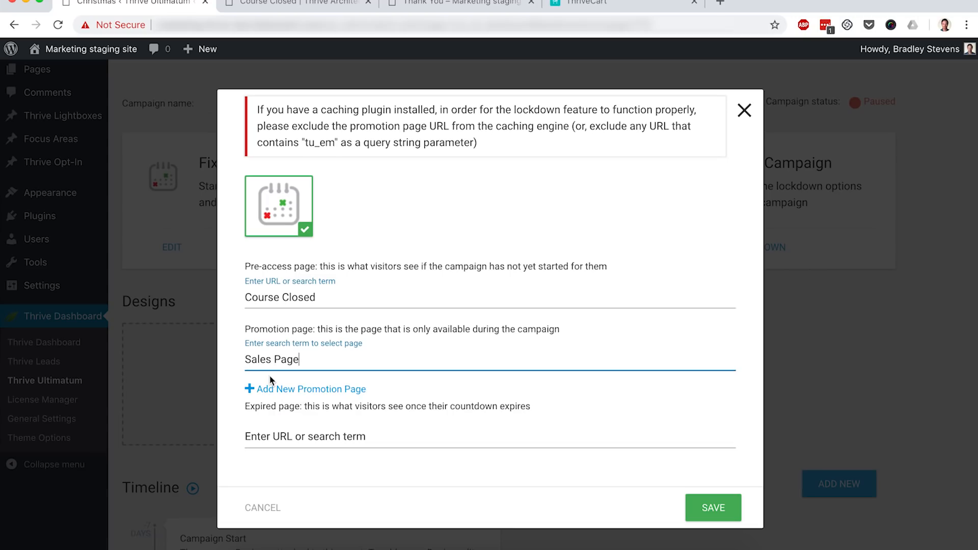
click(309, 389)
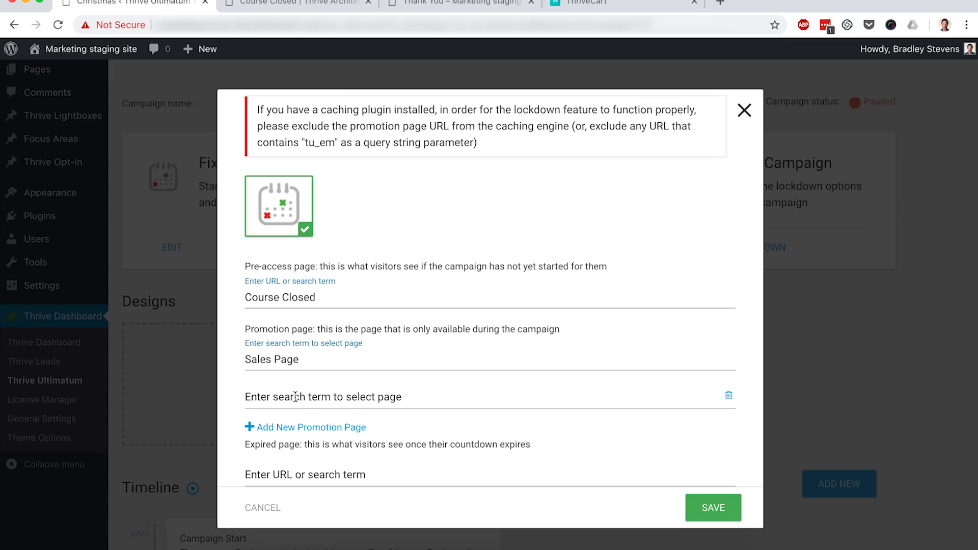
click(319, 396)
text(Checkout)
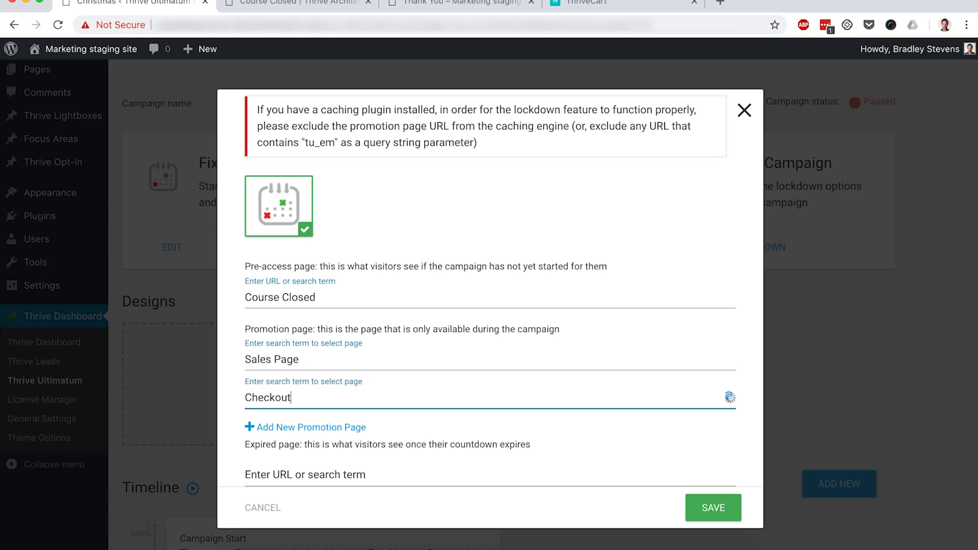
click(329, 417)
- Set the expired page to Course Closed and save the lockdown settings
scroll(326, 413, down, 2)
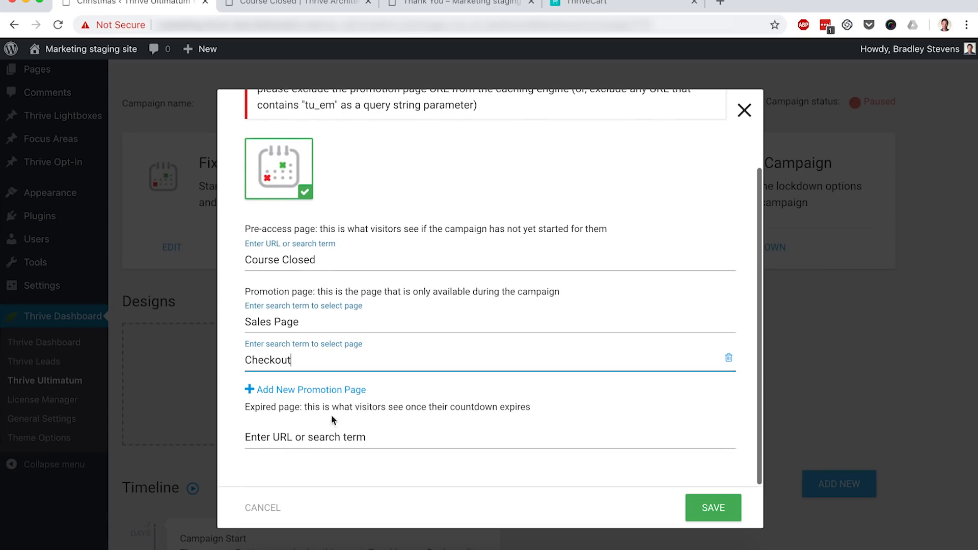
click(298, 437)
text(Course Closed)
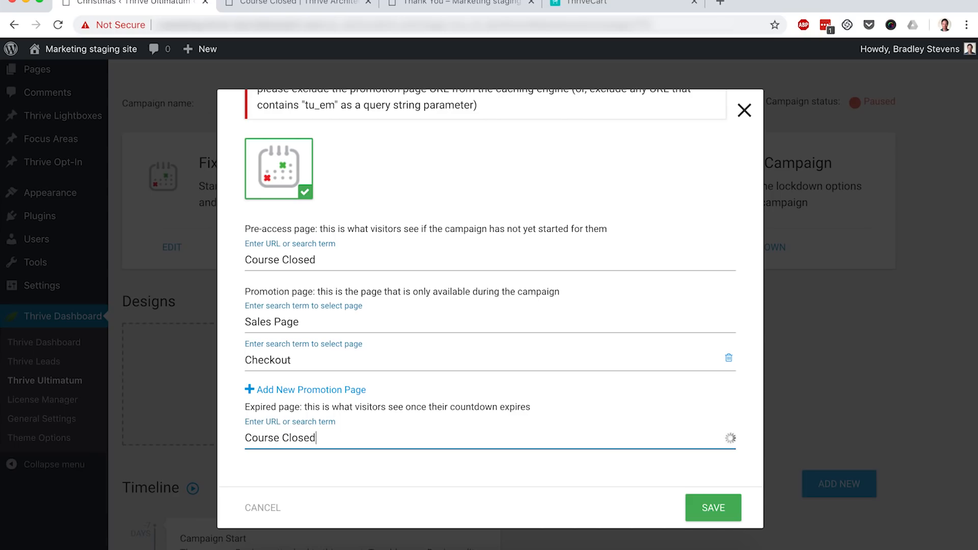
click(331, 461)
click(728, 513)
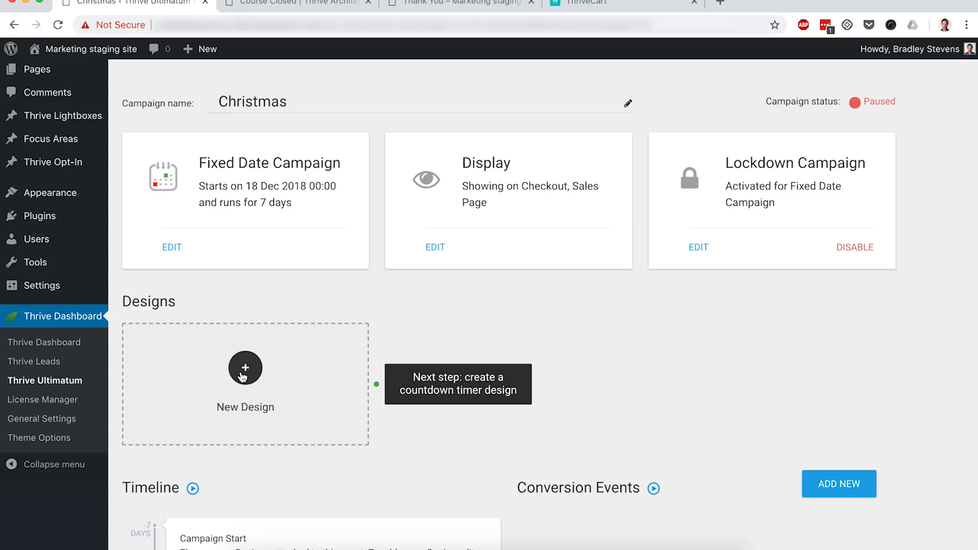
- Create a new campaign design of the Shortcode type, keeping the name Shortcode
click(244, 378)
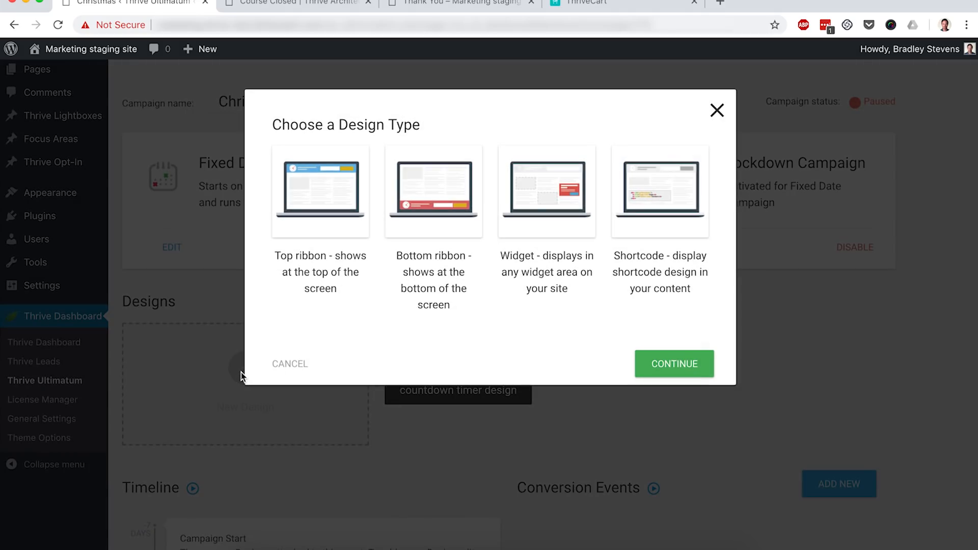
click(651, 220)
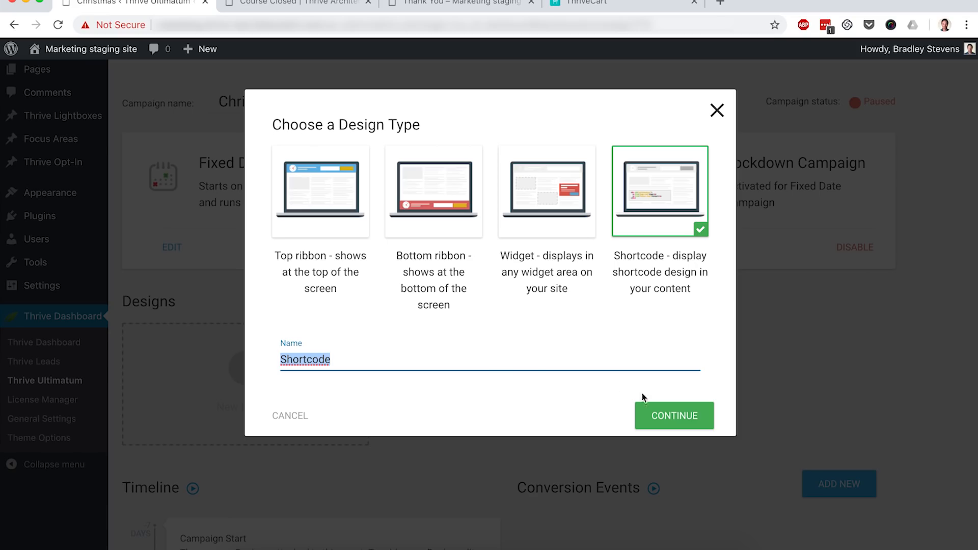
click(659, 412)
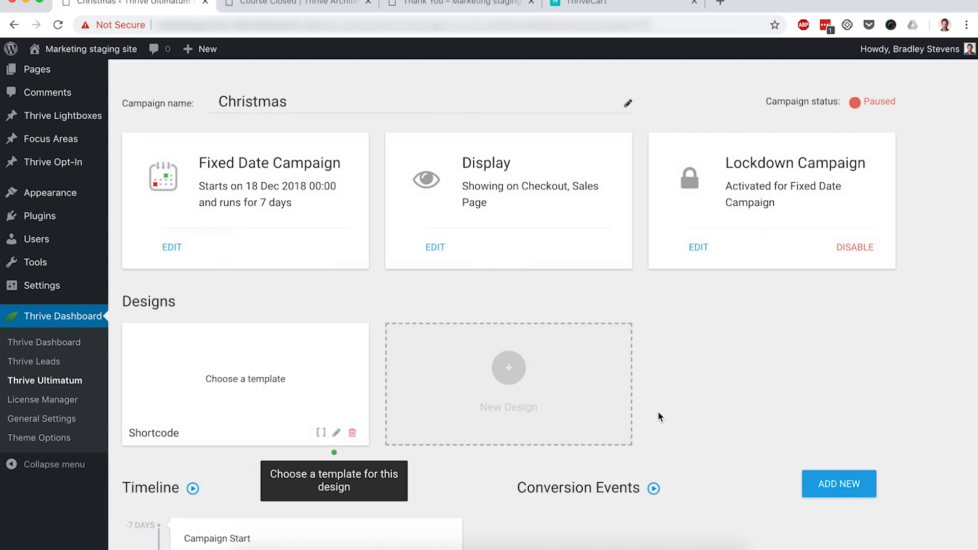
- Open the Shortcode design, apply the Shortcode Set 017 countdown template, and save the work
click(336, 434)
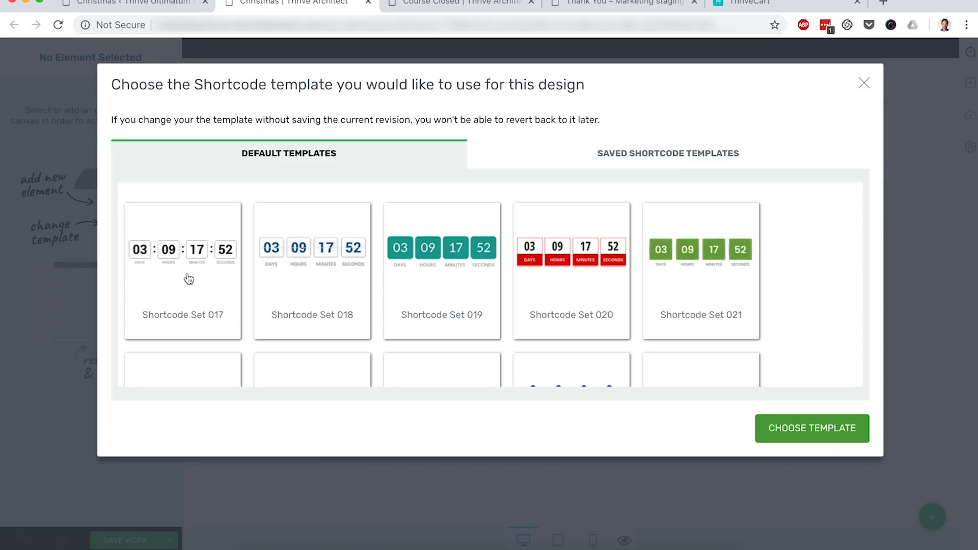
click(188, 279)
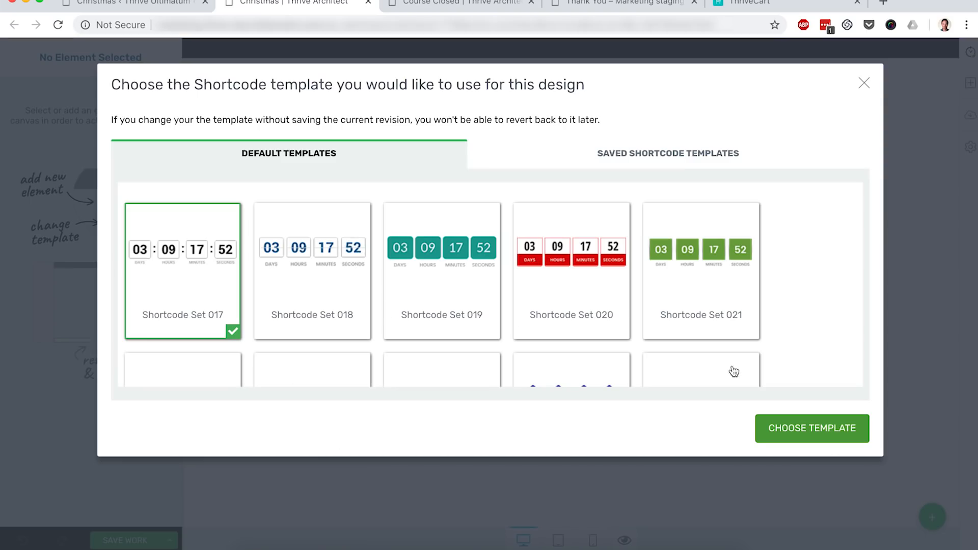
click(788, 421)
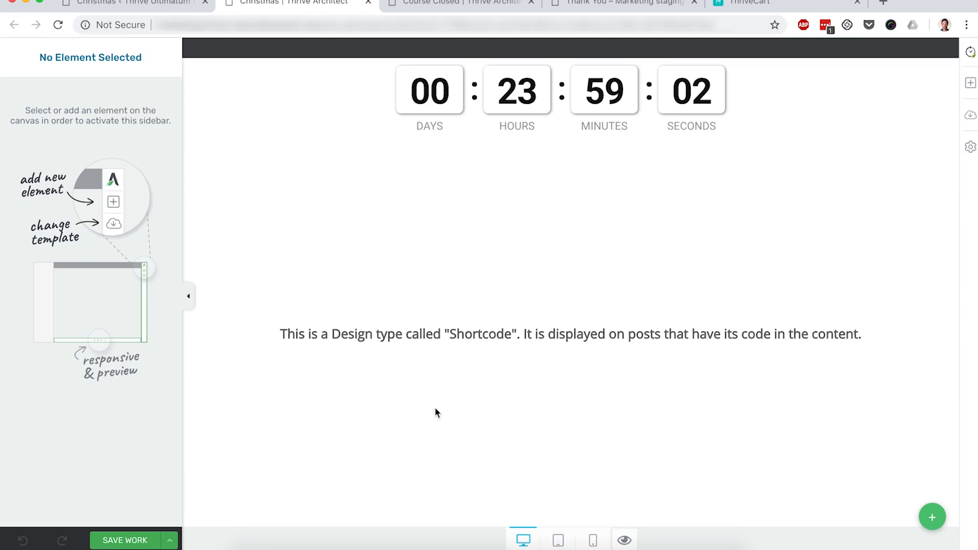
click(120, 540)
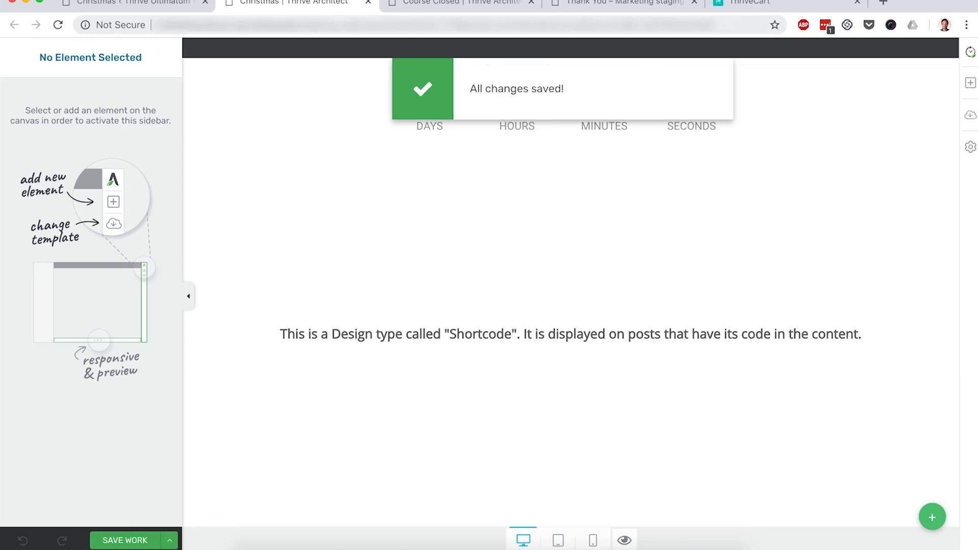
- Return to the Christmas campaign and switch its status from paused to running
click(369, 2)
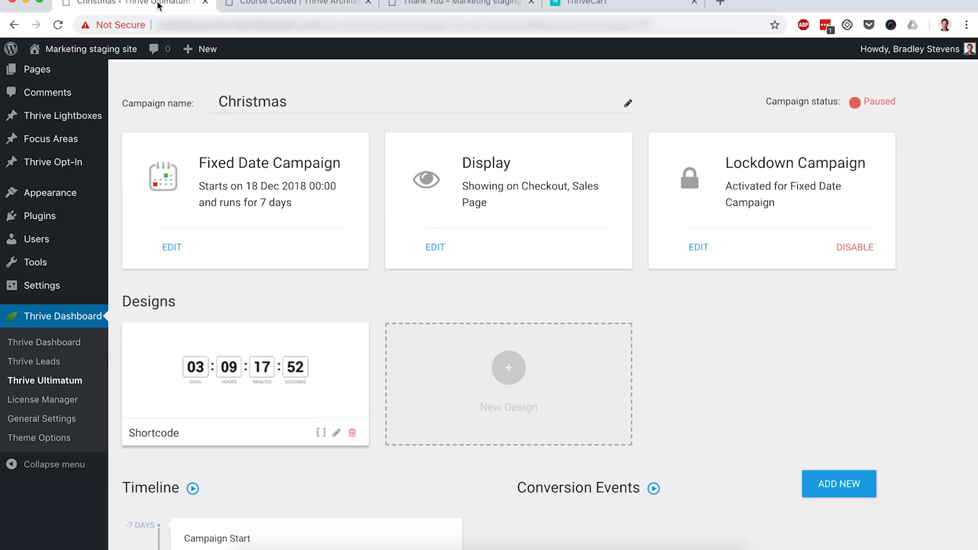
scroll(375, 120, up, 2)
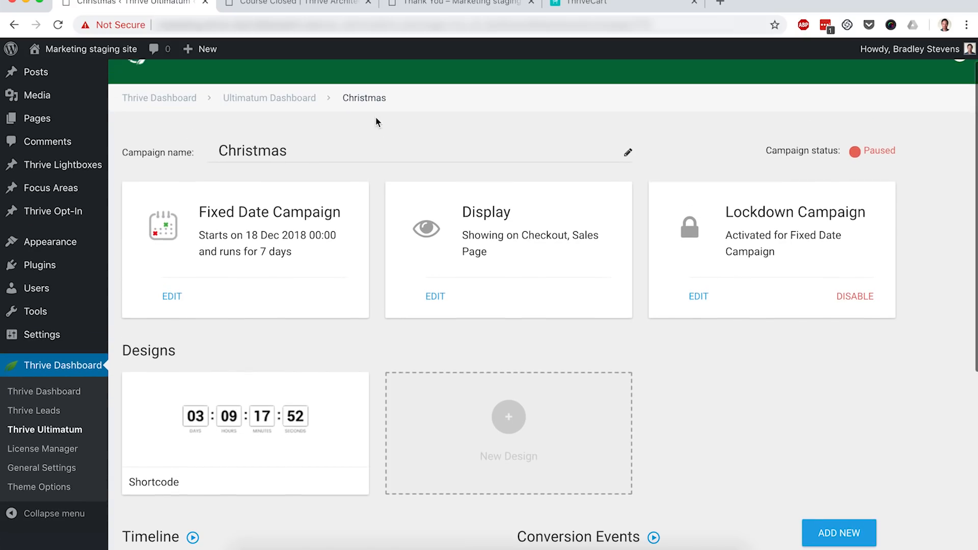
click(880, 151)
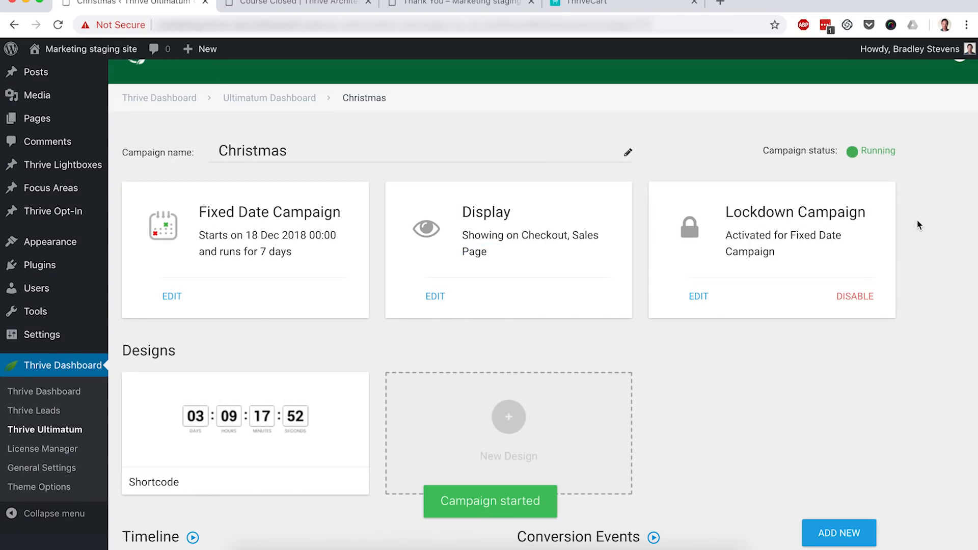
scroll(917, 221, down, 5)
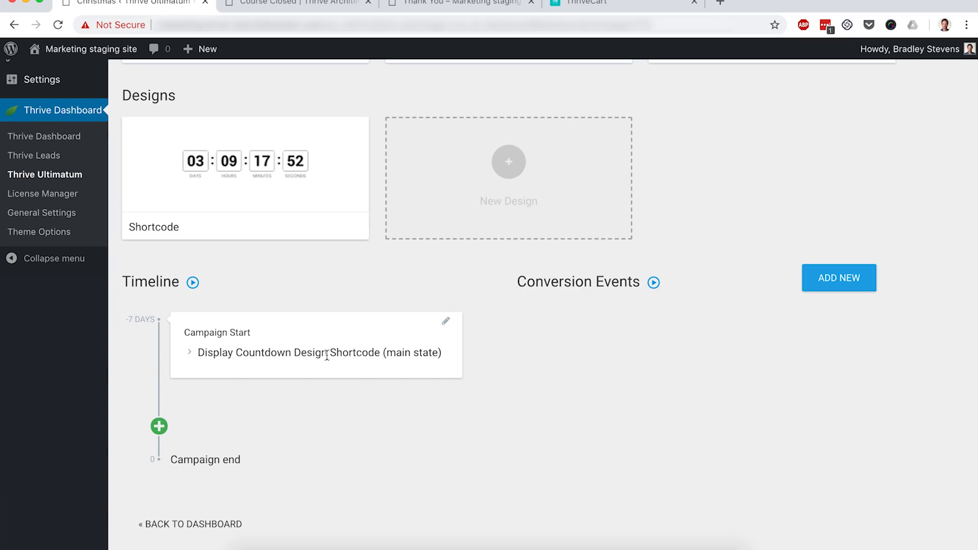
scroll(913, 446, up, 5)
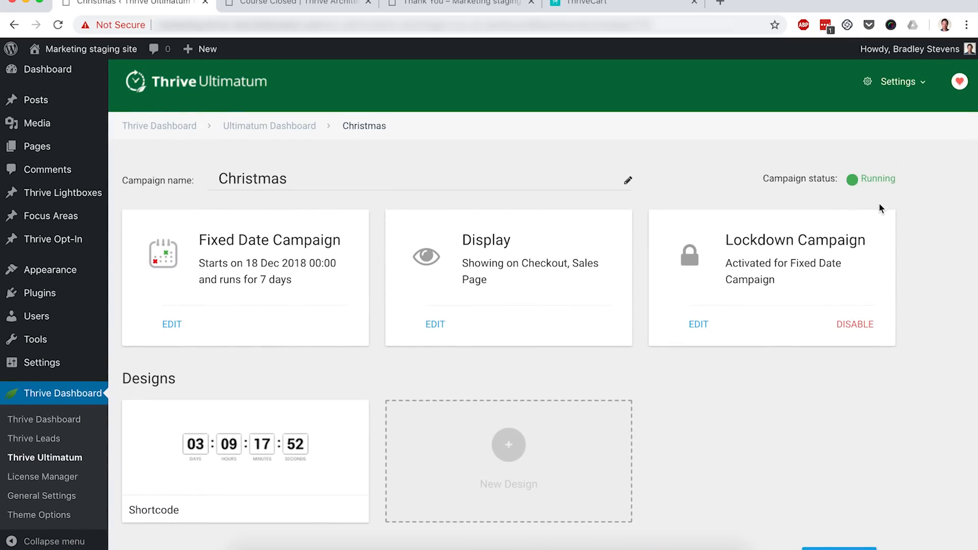
- Open the list of your own pages and edit the Sales Page with Thrive Architect in a new tab
mouse_move(51, 147)
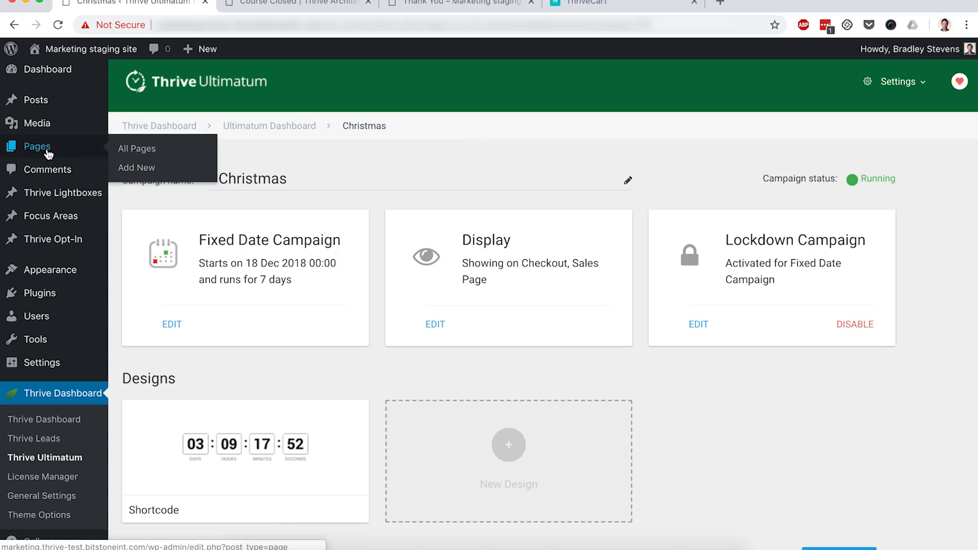
click(143, 153)
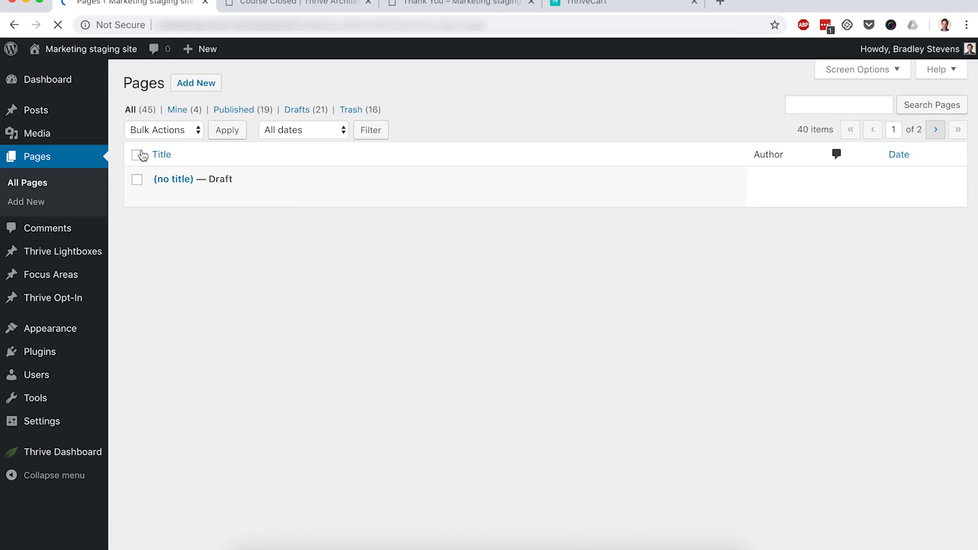
click(179, 110)
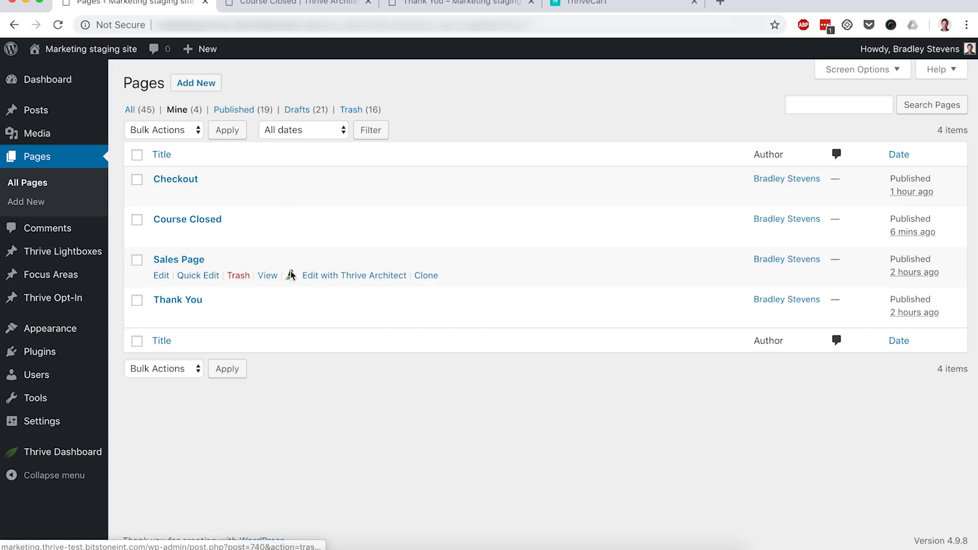
super+click(351, 277)
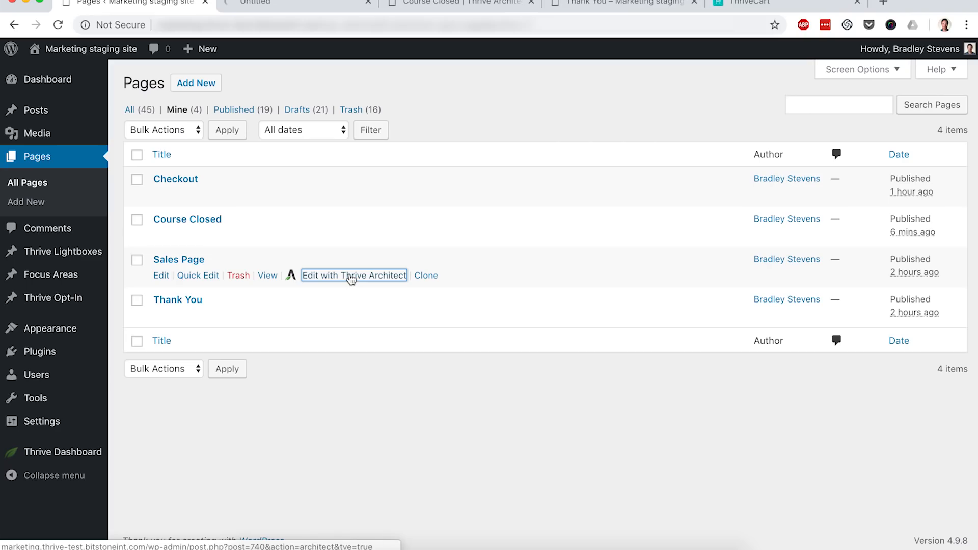
click(282, 5)
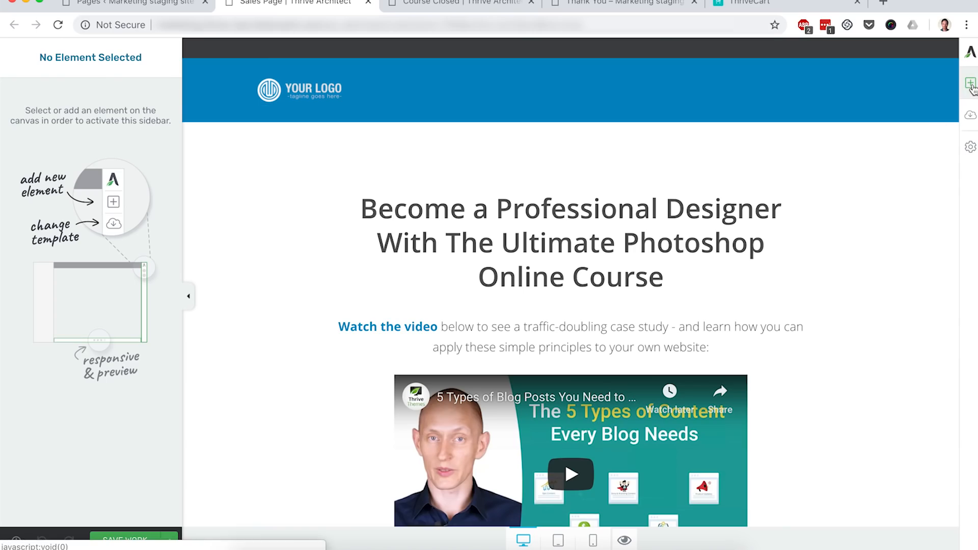
- Insert an Ultimatum Countdown element on the Sales Page just below the introductory paragraph
click(971, 87)
scroll(880, 302, down, 5)
scroll(880, 302, down, 12)
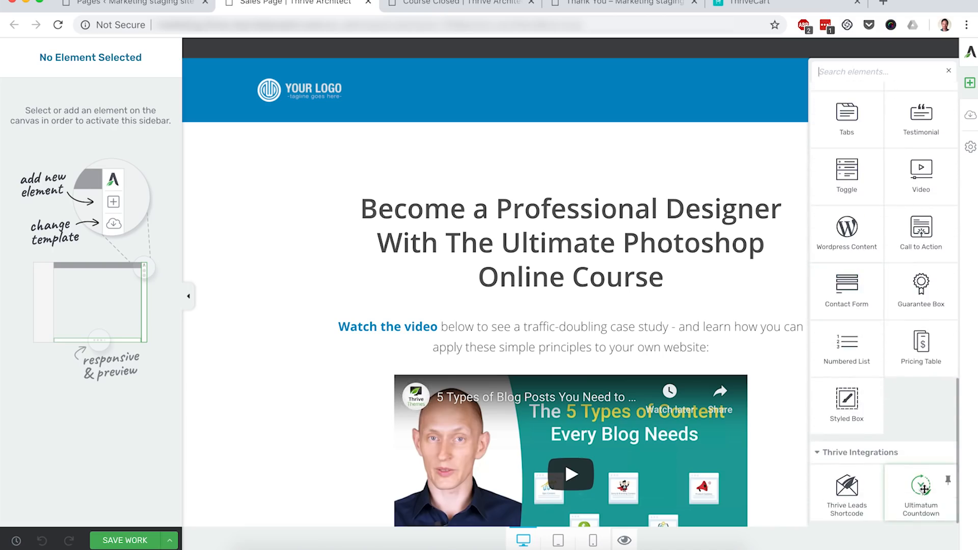
drag(925, 490, 661, 360)
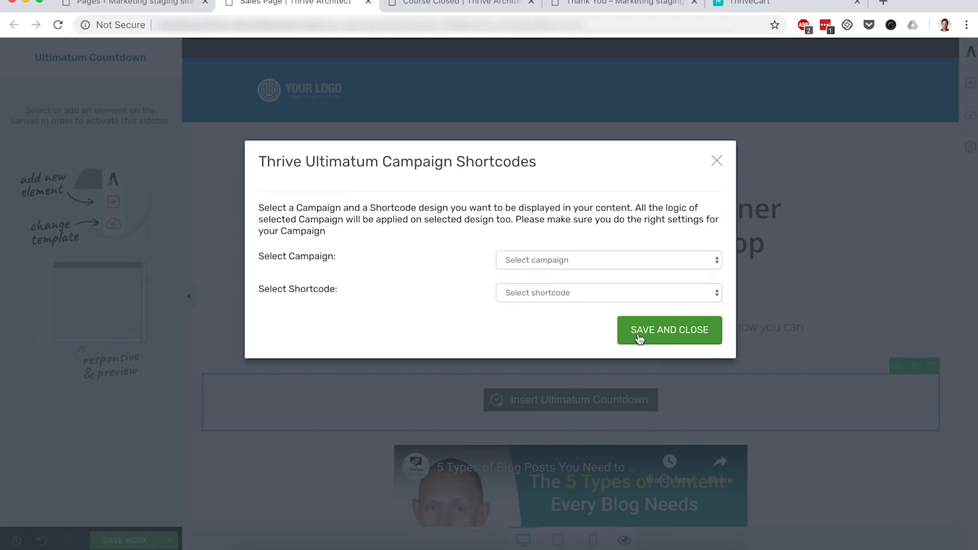
- Link the countdown element to the Christmas campaign and its Shortcode design, then save and close
click(574, 264)
click(552, 275)
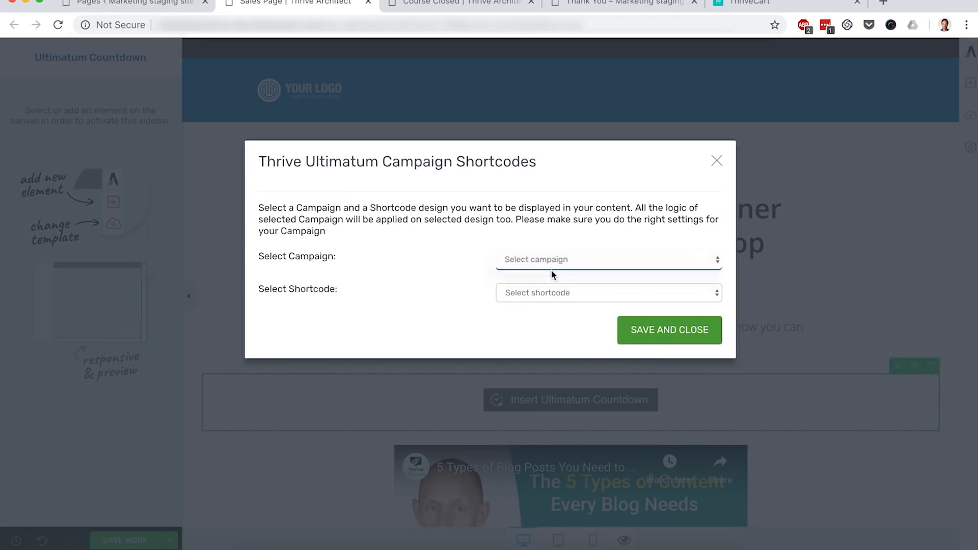
click(545, 295)
click(546, 295)
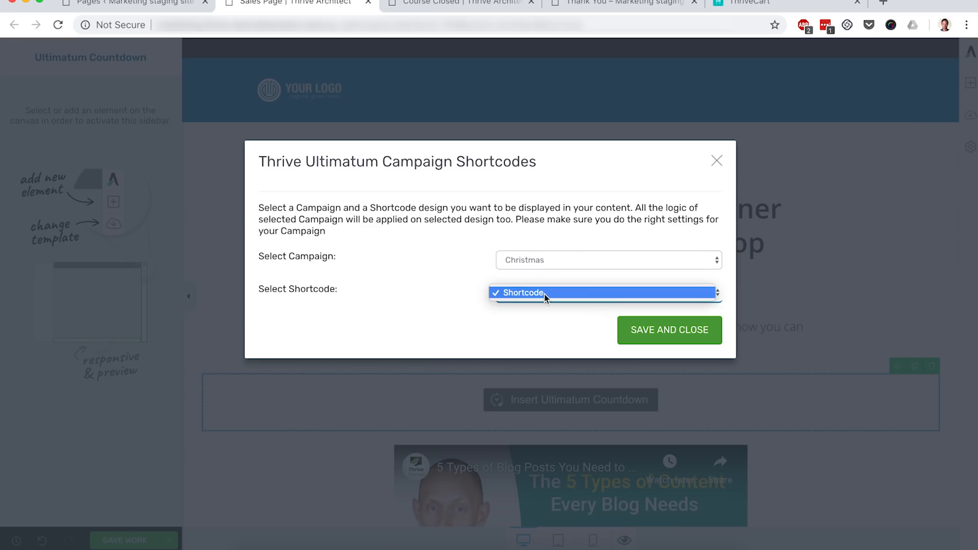
click(545, 295)
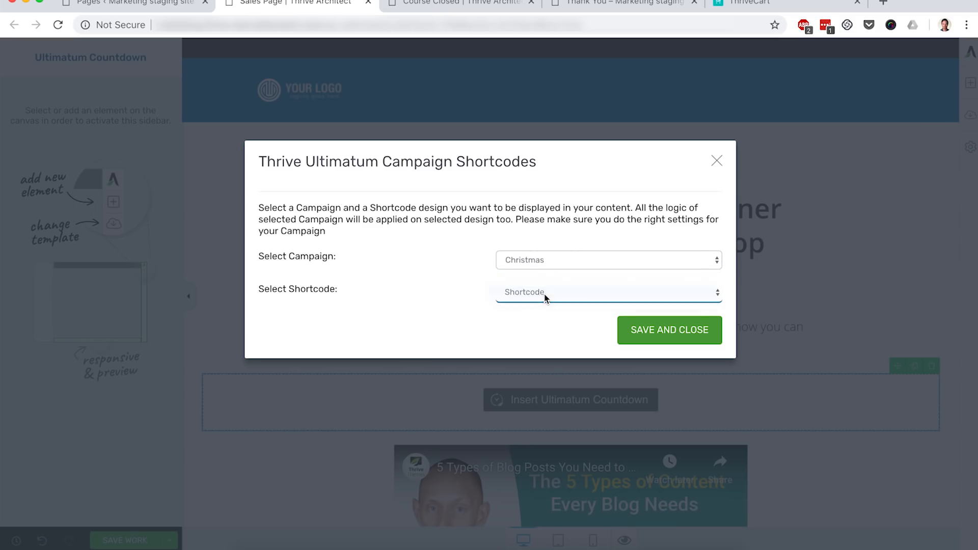
click(651, 335)
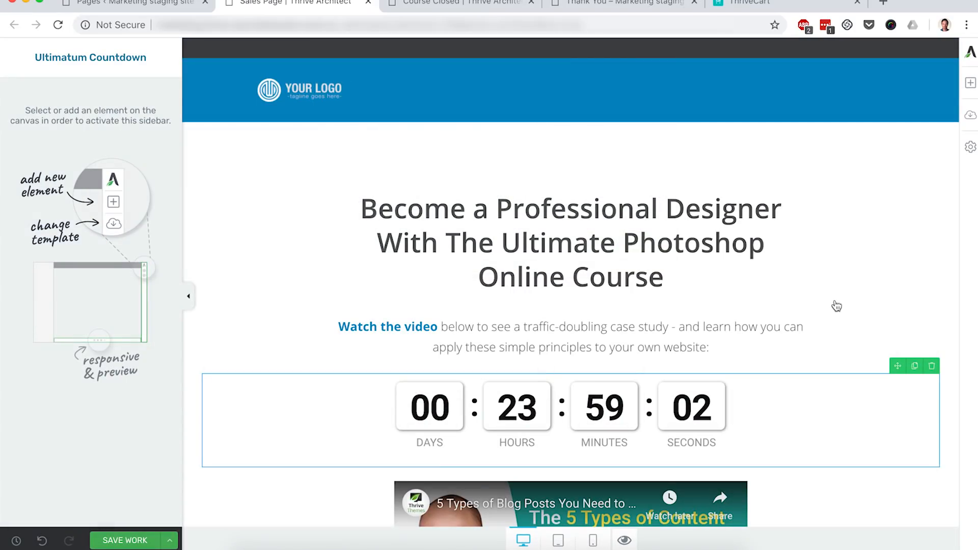
scroll(836, 306, down, 2)
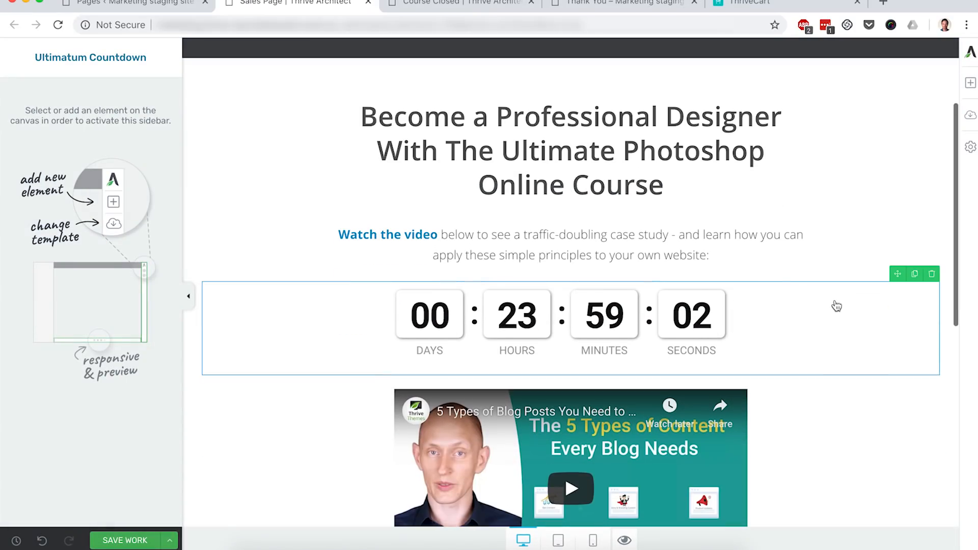
- Replace the Sales Page's introductory paragraph with the text "Course Closes In:" and save the page
triple_click(699, 257)
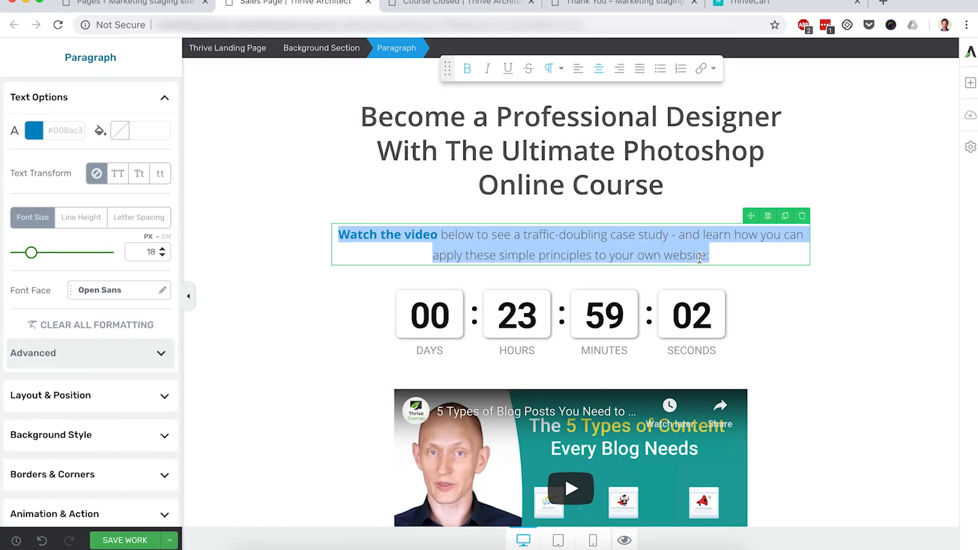
text(Course Closes In:)
click(912, 236)
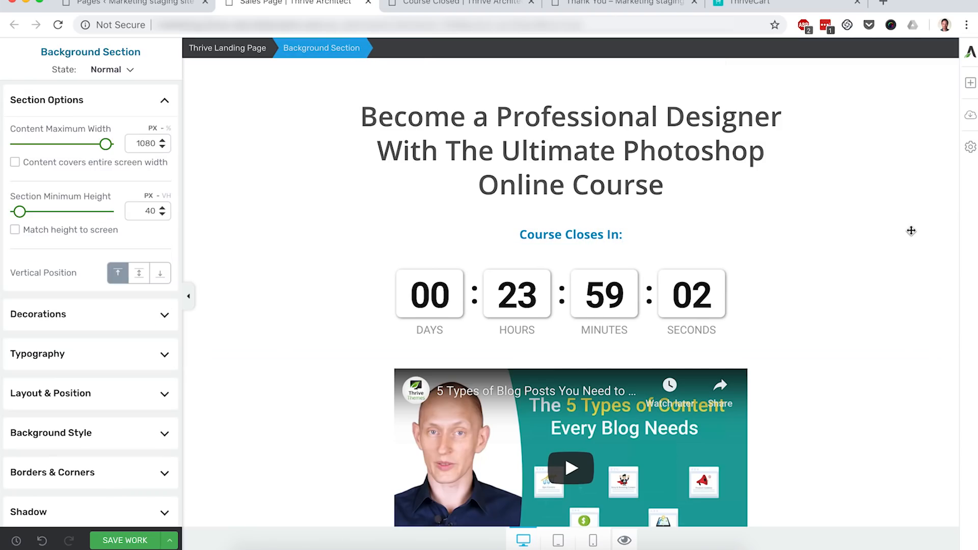
scroll(913, 229, down, 3)
click(140, 540)
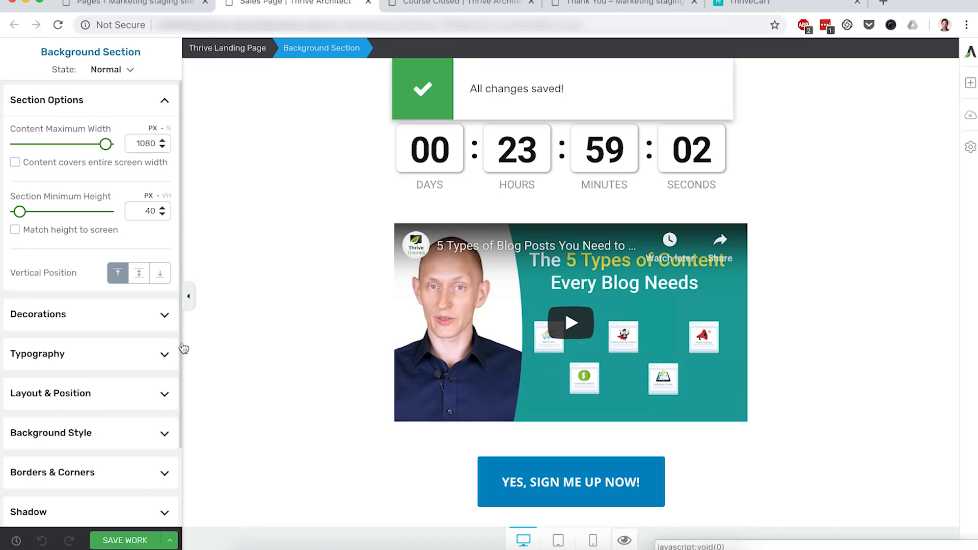
- Open the Checkout page with Thrive Architect in a new tab
click(151, 7)
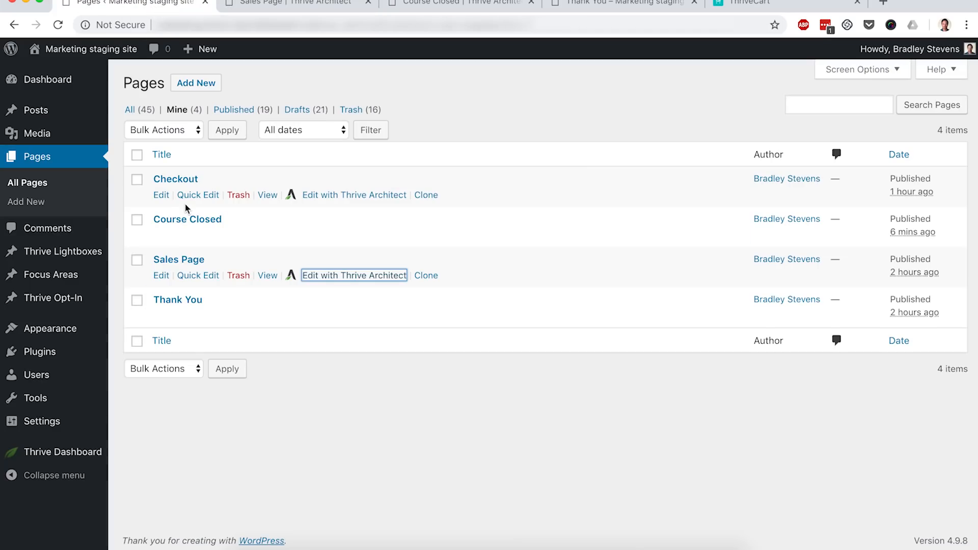
super+click(334, 199)
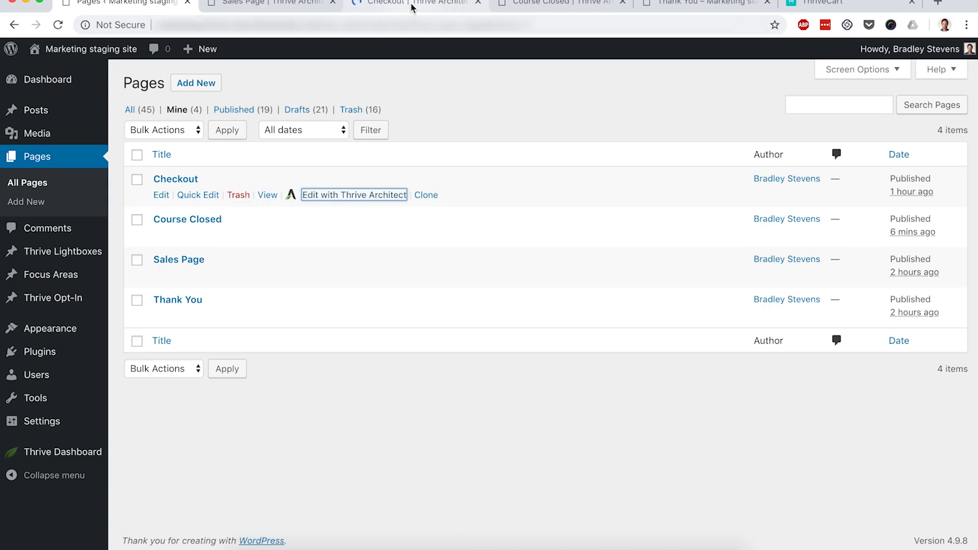
click(412, 5)
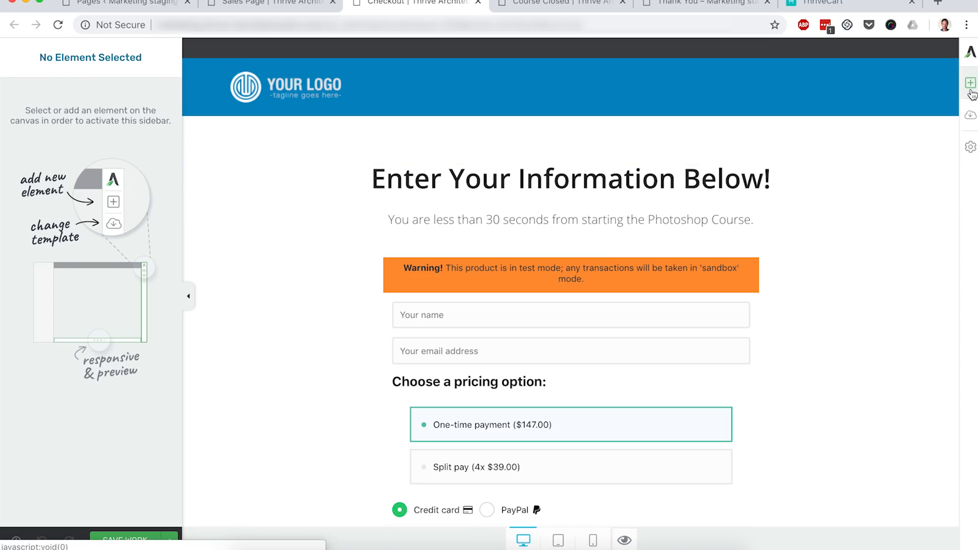
- Add an Ultimatum Countdown element below the Checkout page's subtitle and save the page
click(970, 86)
scroll(884, 259, down, 5)
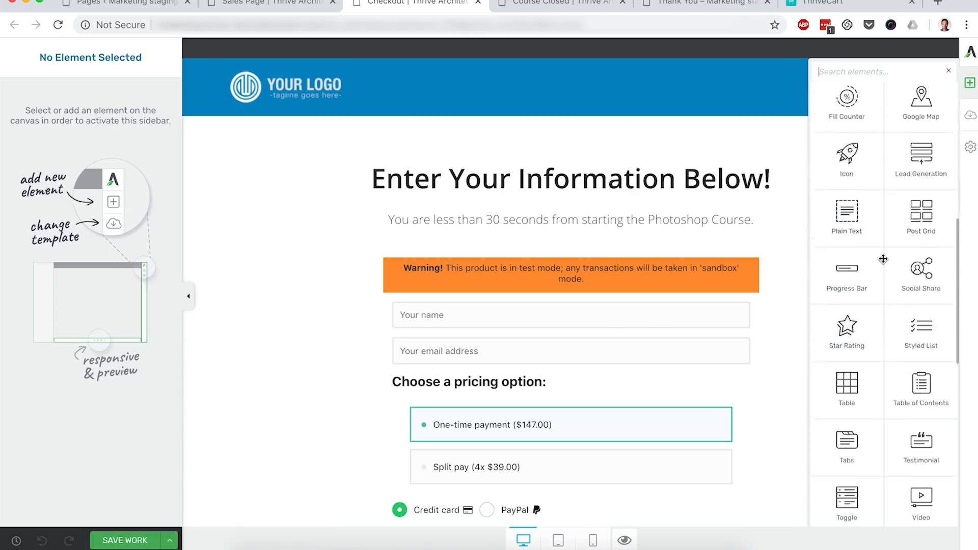
scroll(883, 260, down, 6)
drag(921, 492, 602, 225)
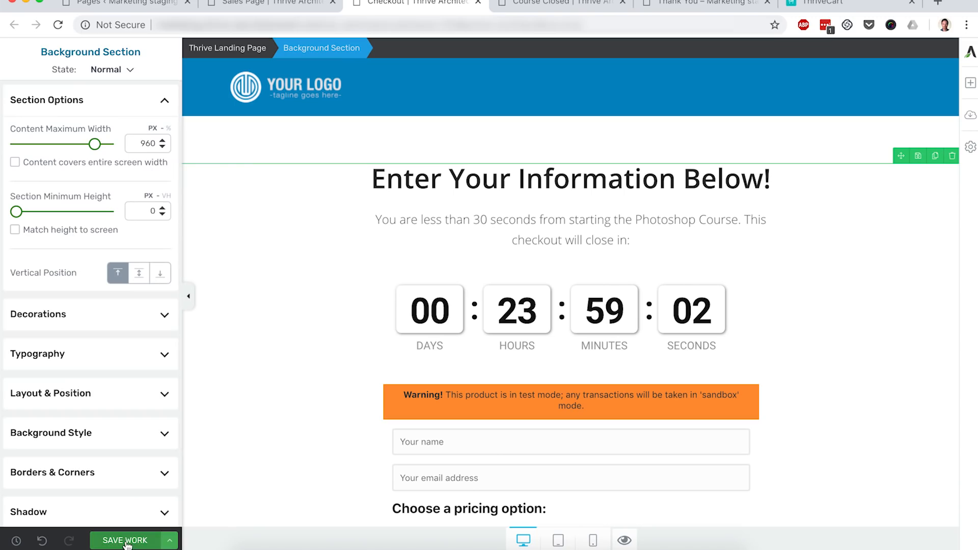
click(126, 541)
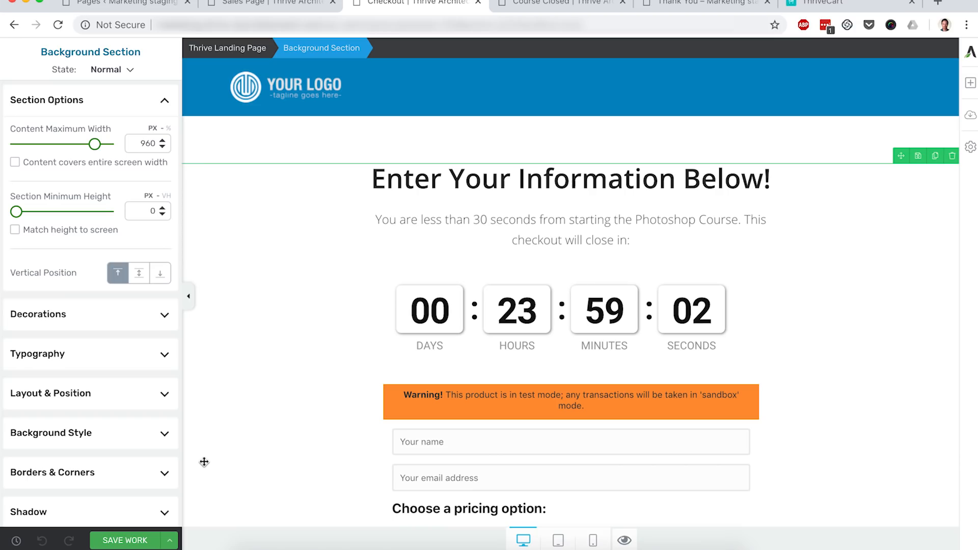
- Preview the Sales Page
click(270, 5)
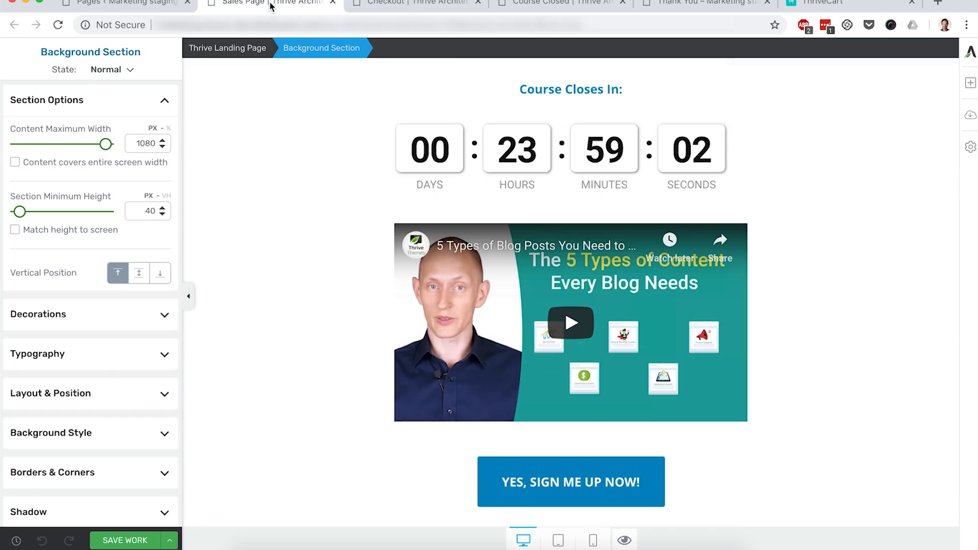
click(625, 540)
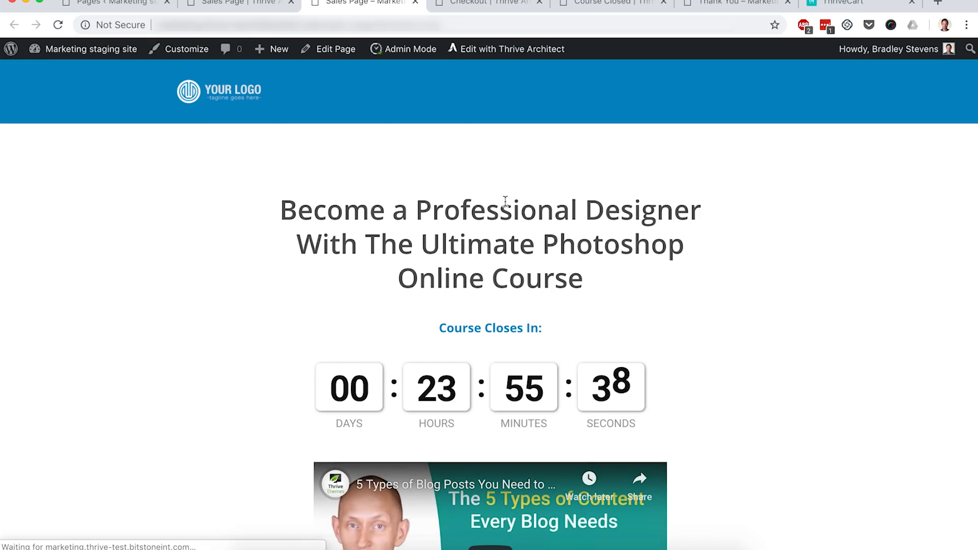
mouse_move(405, 56)
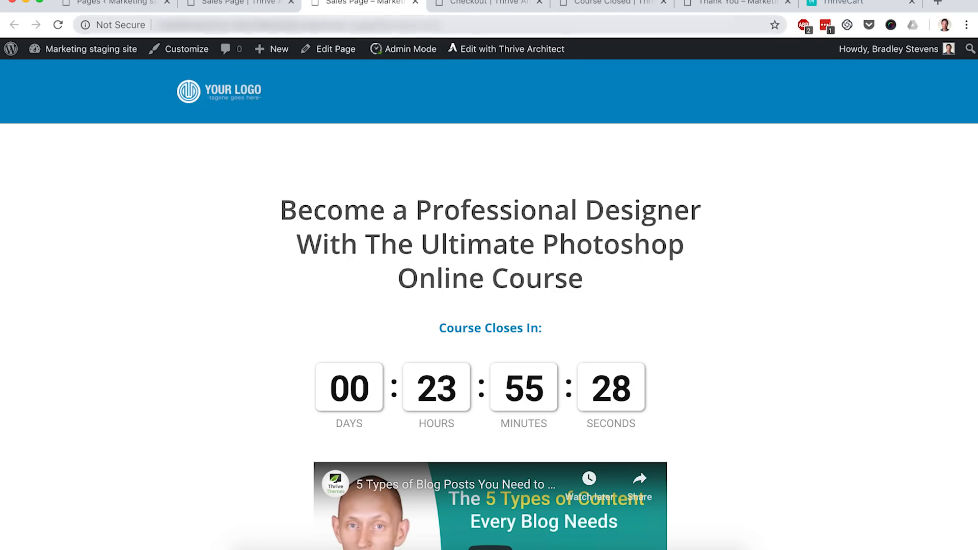
- Copy the Sales Page address without the preview parameter and open it in a new incognito window
click(428, 25)
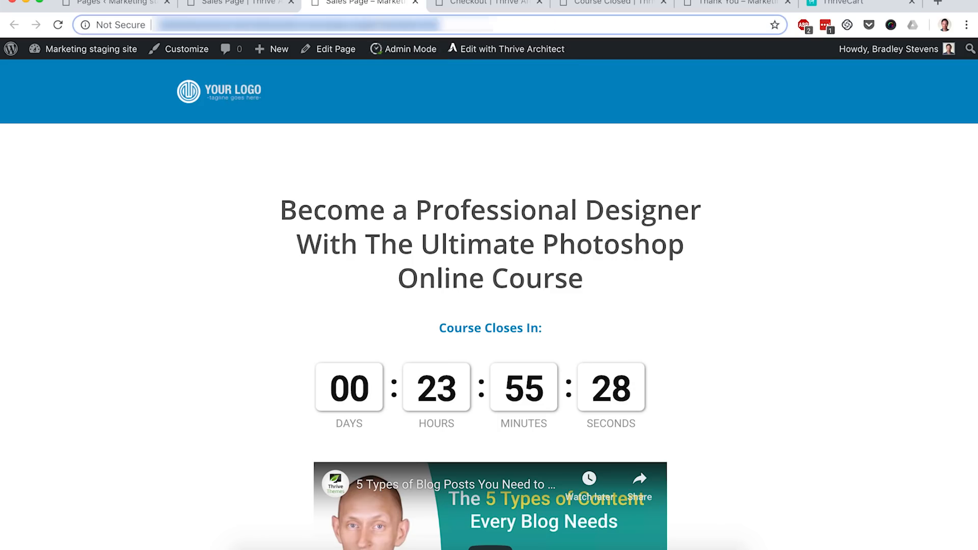
click(378, 24)
drag(382, 24, 510, 24)
key(BackSpace)
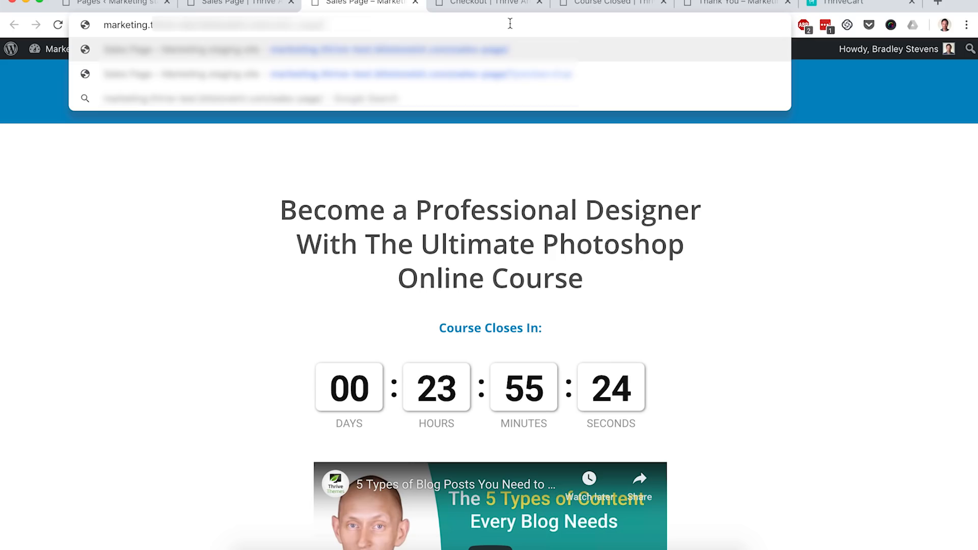
key(super+a)
click(265, 173)
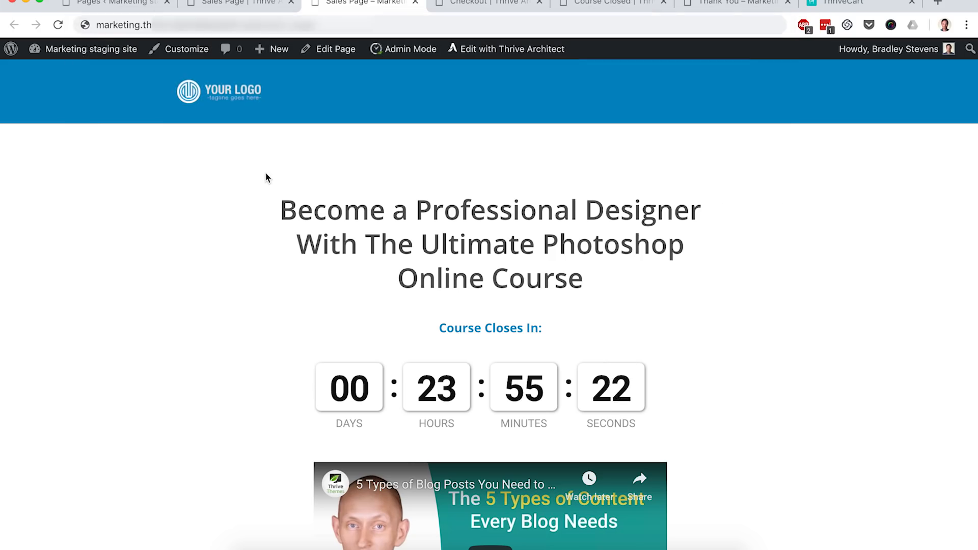
click(89, 0)
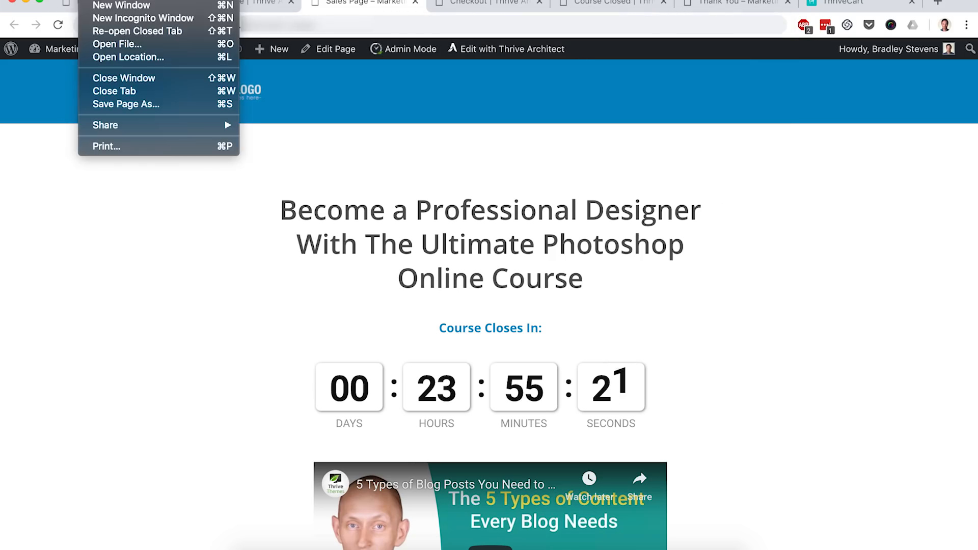
click(112, 19)
key(super+v)
key(Return)
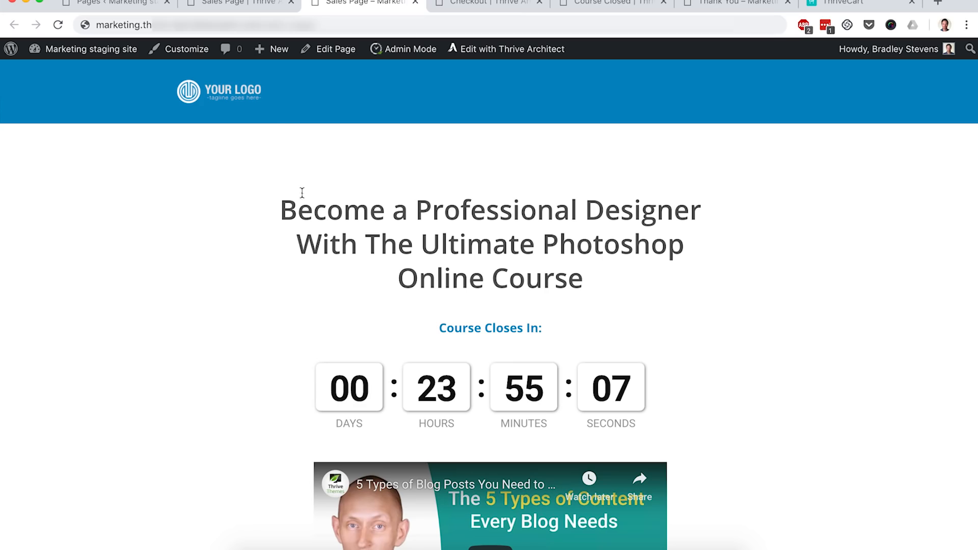
- Open the Christmas campaign in Thrive Ultimatum for editing
click(128, 2)
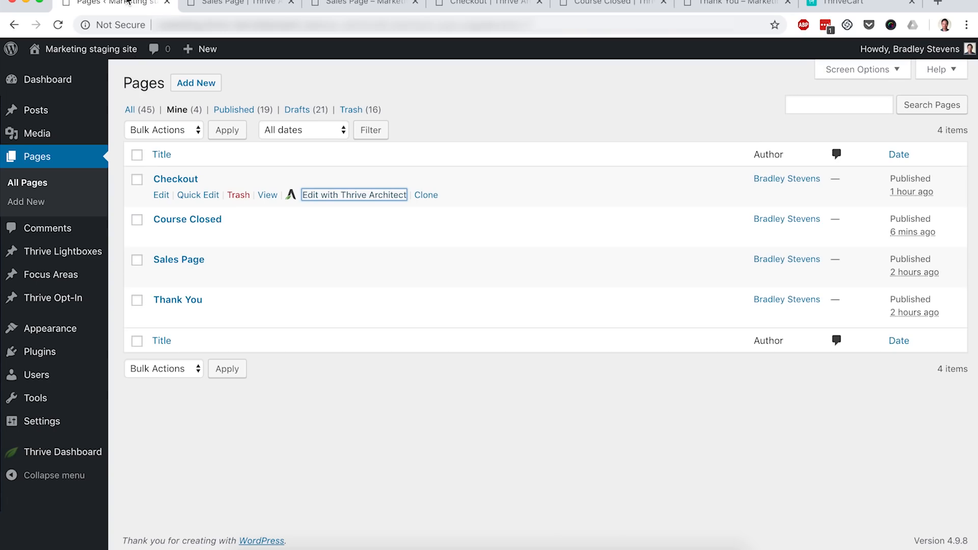
mouse_move(76, 453)
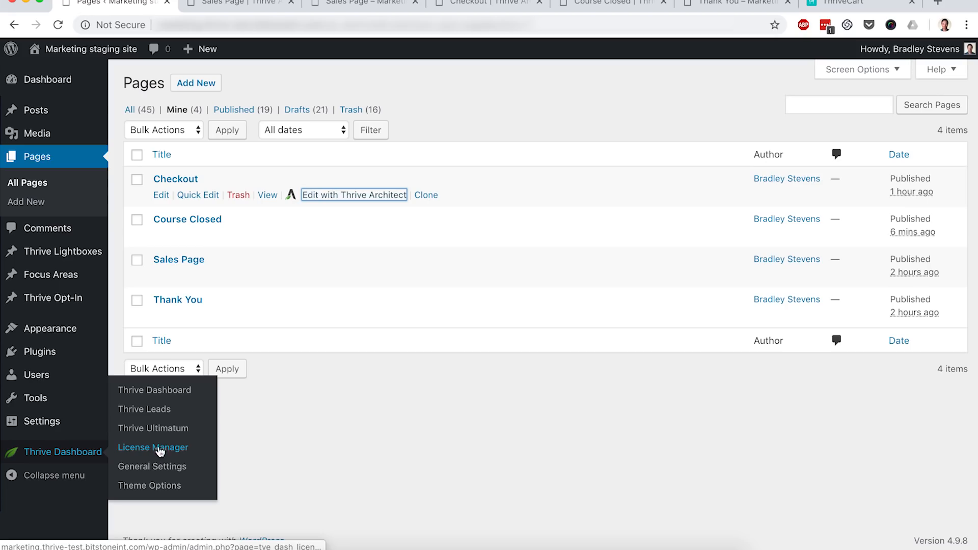
click(169, 434)
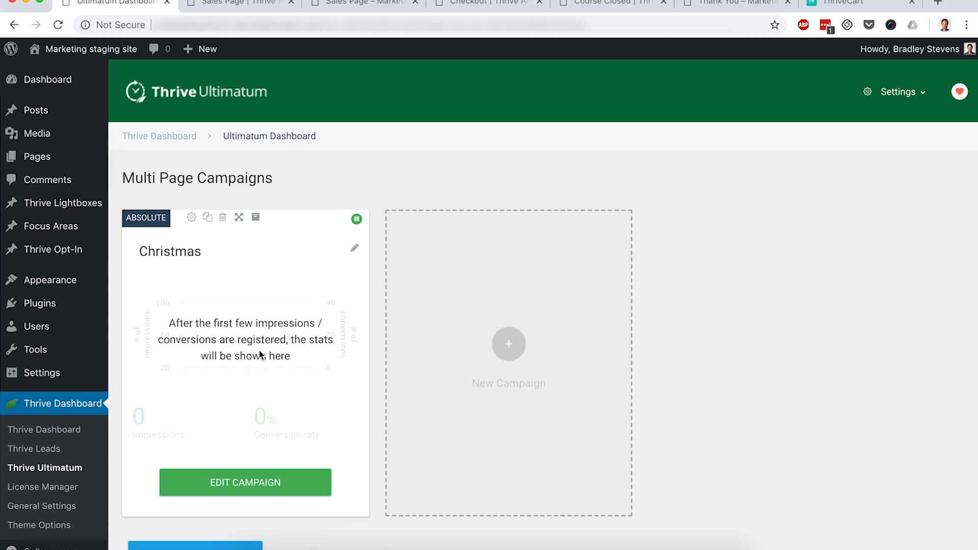
click(228, 482)
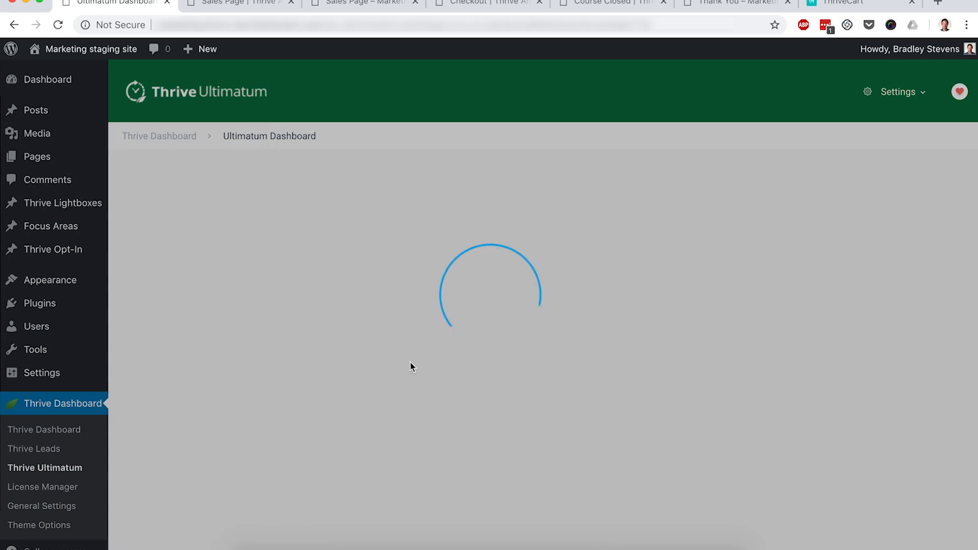
- Change the campaign's fixed dates to start 21 November 2018 and end 25 November 2018, then save
click(174, 339)
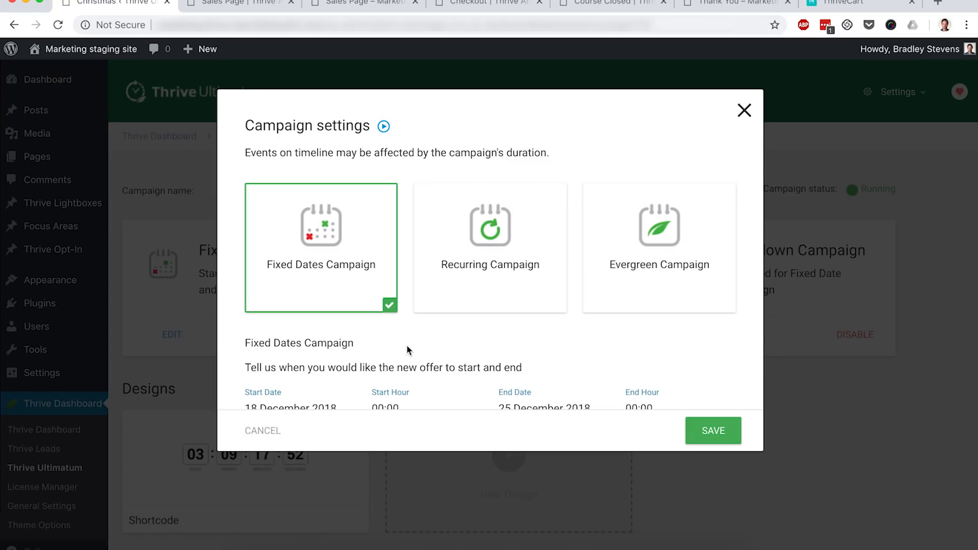
scroll(408, 346, down, 2)
click(287, 332)
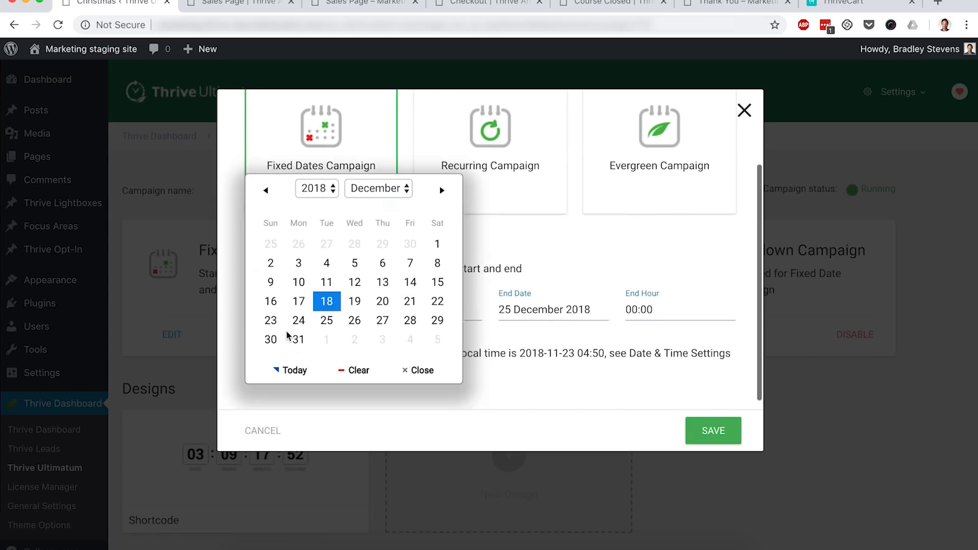
click(370, 205)
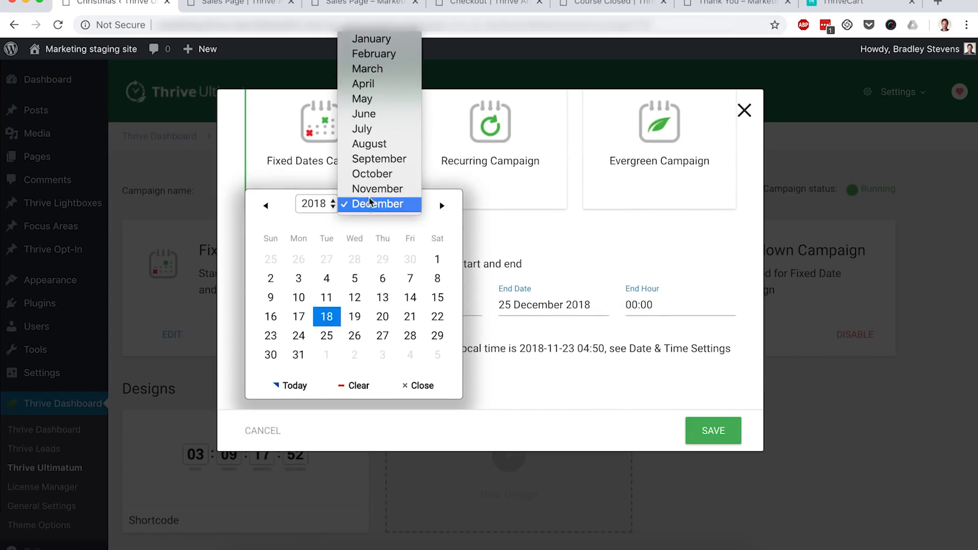
click(371, 190)
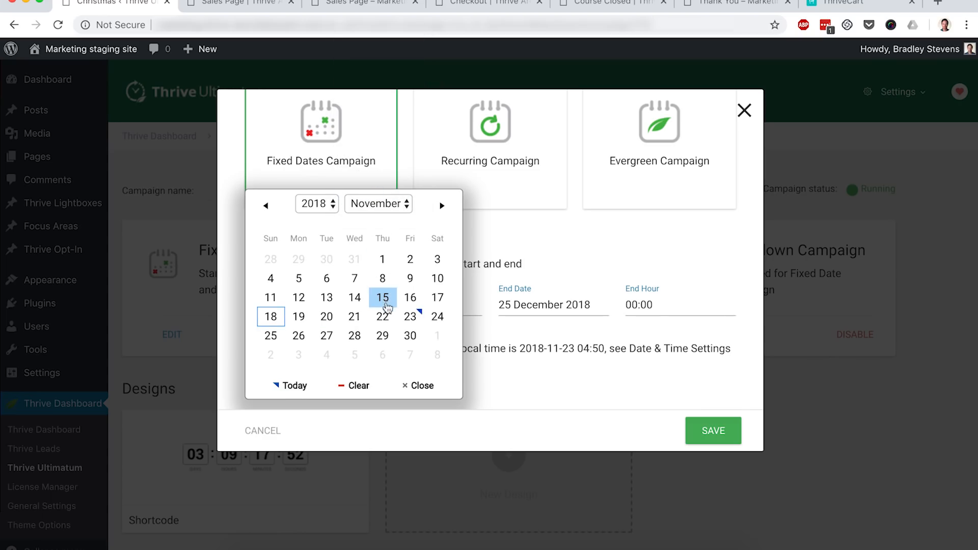
click(355, 317)
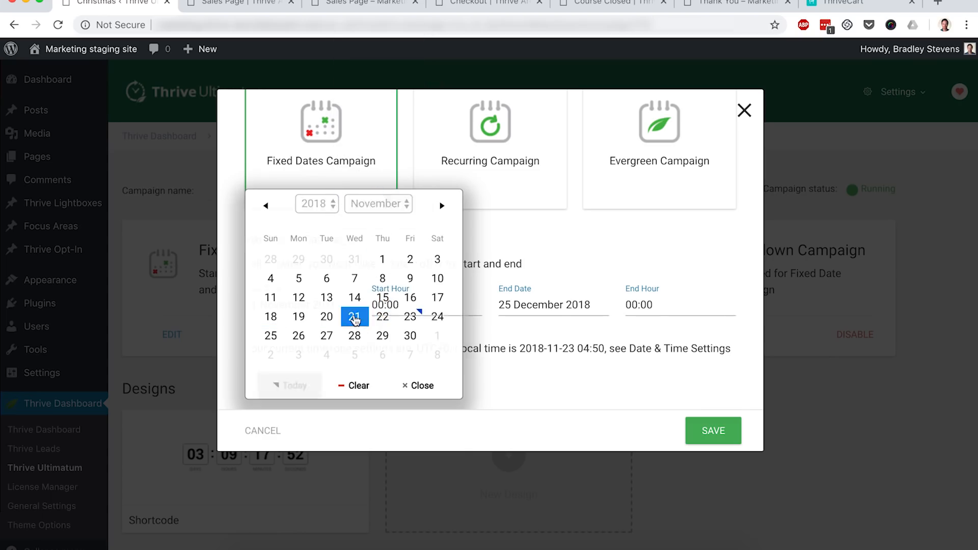
click(534, 310)
click(631, 204)
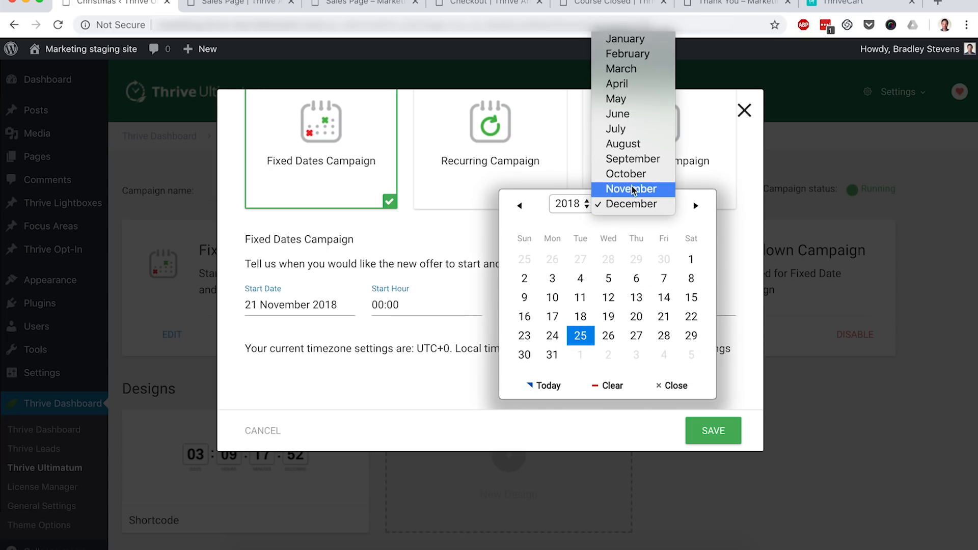
click(631, 189)
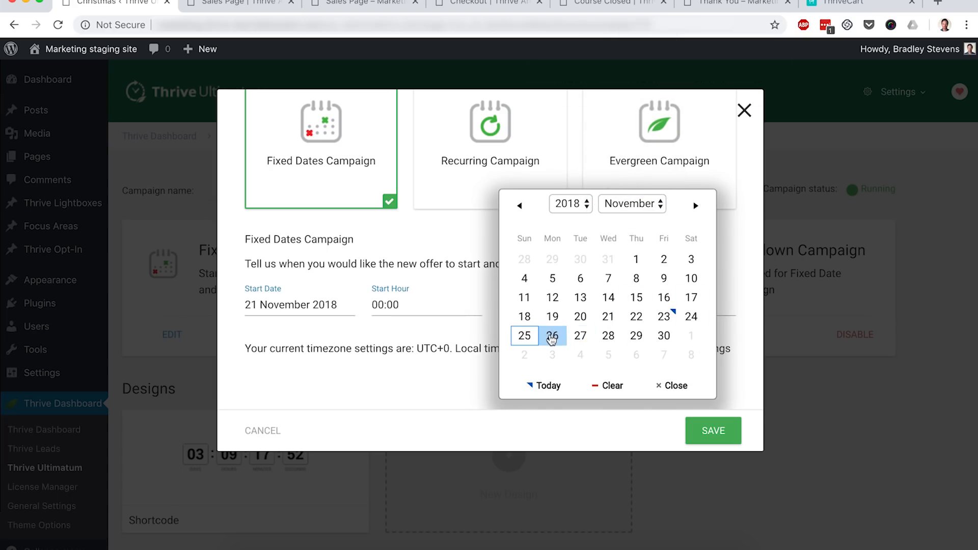
click(525, 336)
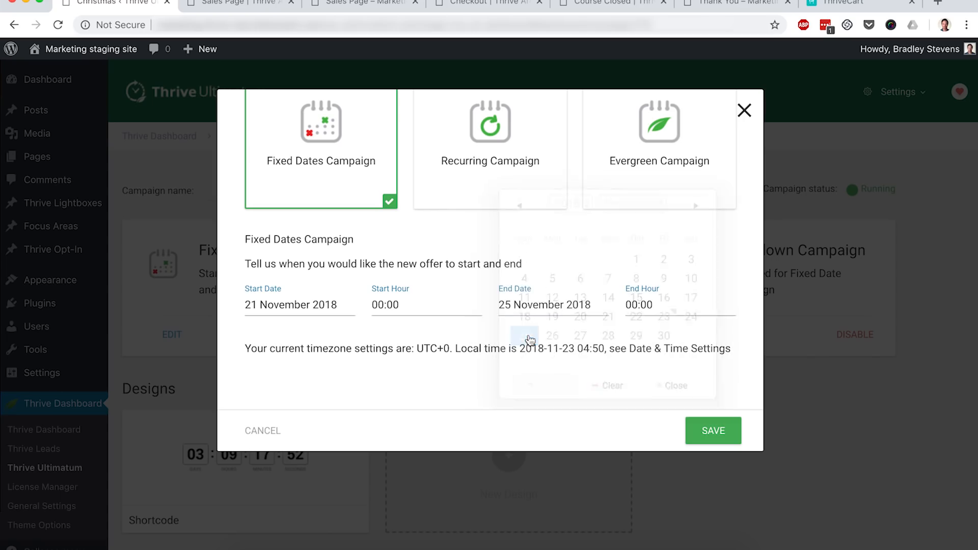
click(717, 432)
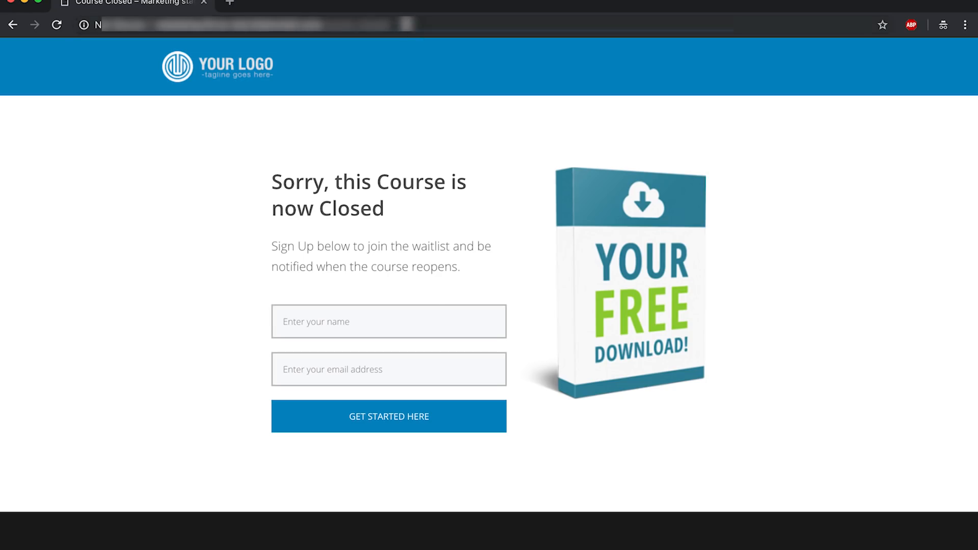
- Reload the incognito page, then follow the Sales Page's sign-up button through to the Checkout page
key(super+l)
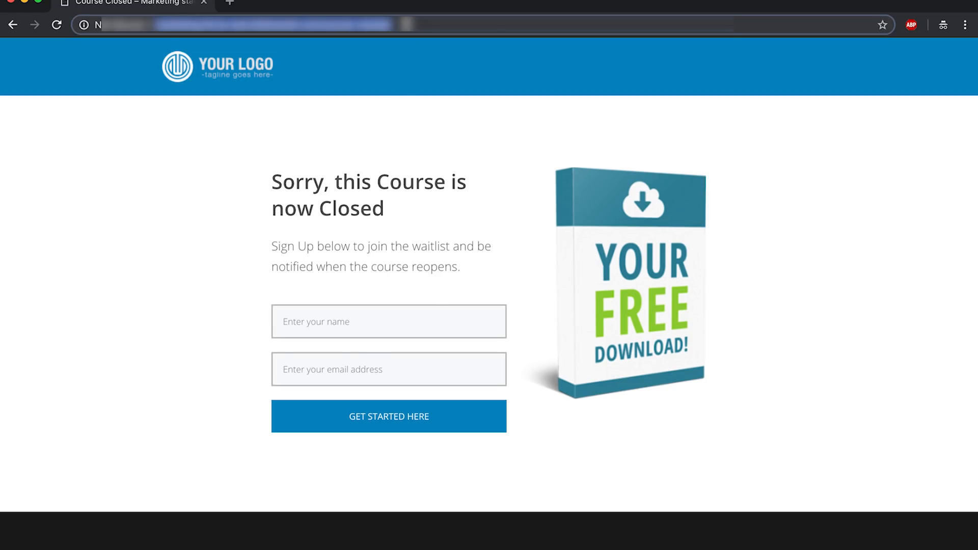
key(Return)
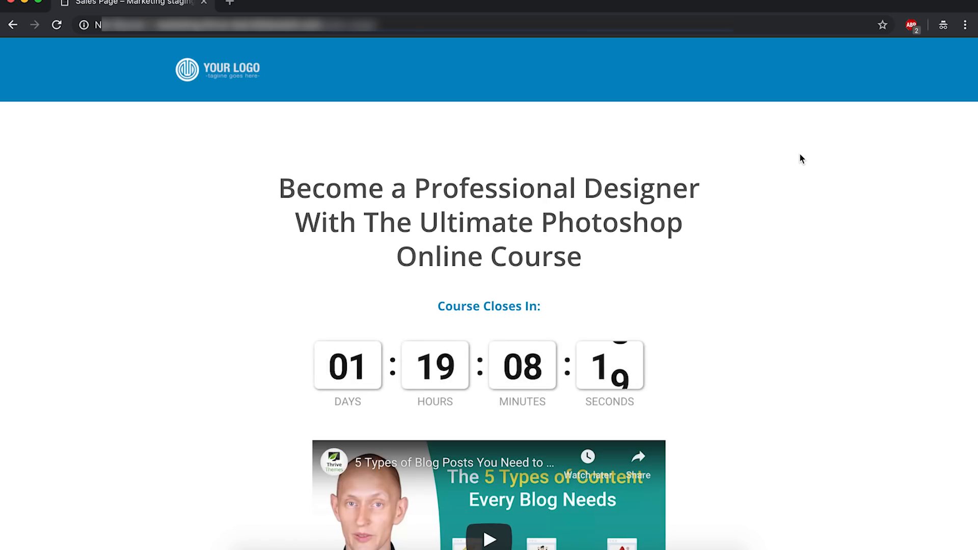
scroll(801, 158, down, 2)
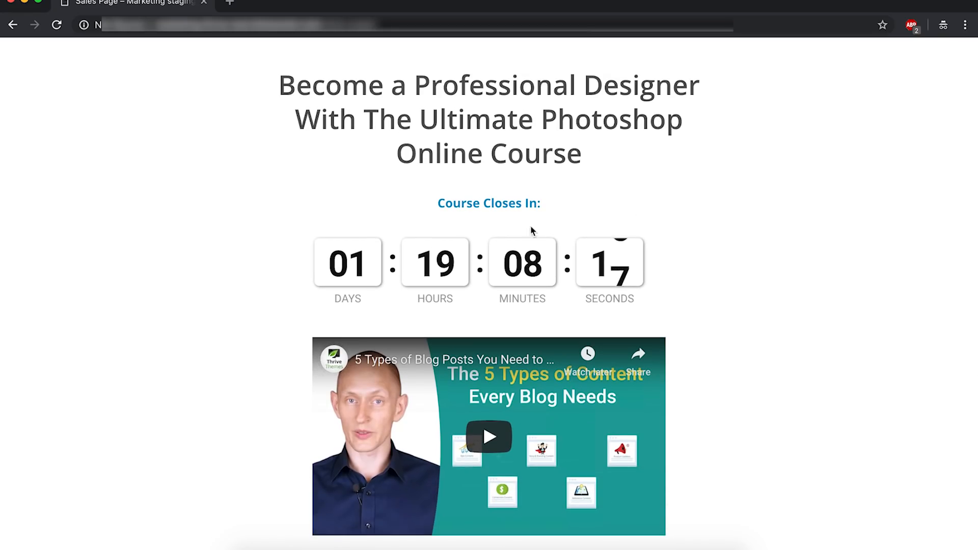
scroll(706, 199, down, 1)
scroll(706, 200, down, 3)
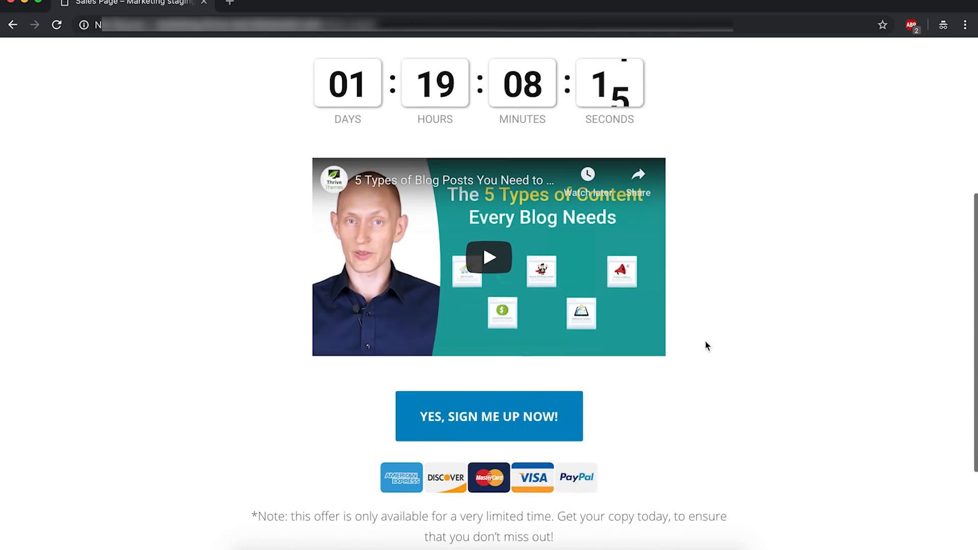
click(517, 402)
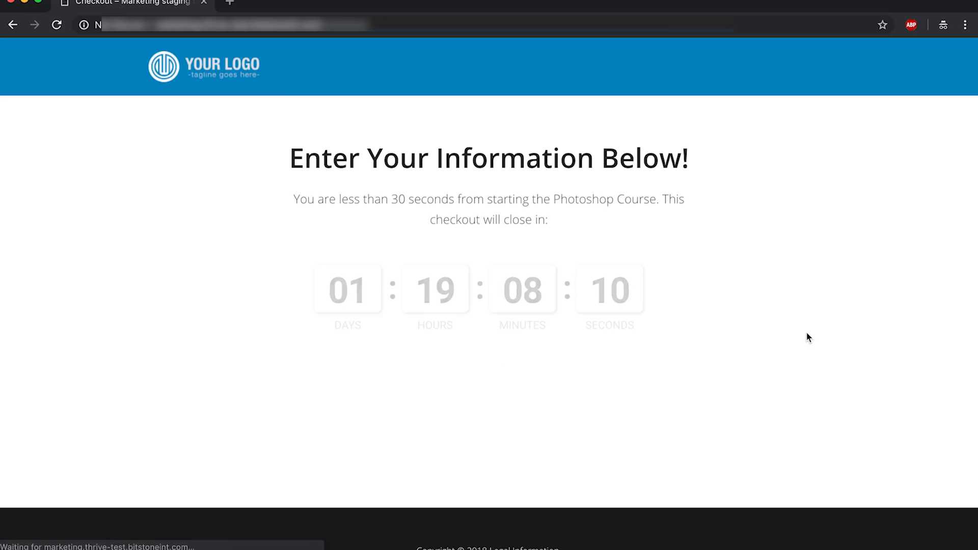
- Scroll through the Checkout page to examine its countdown and order form
scroll(809, 337, down, 2)
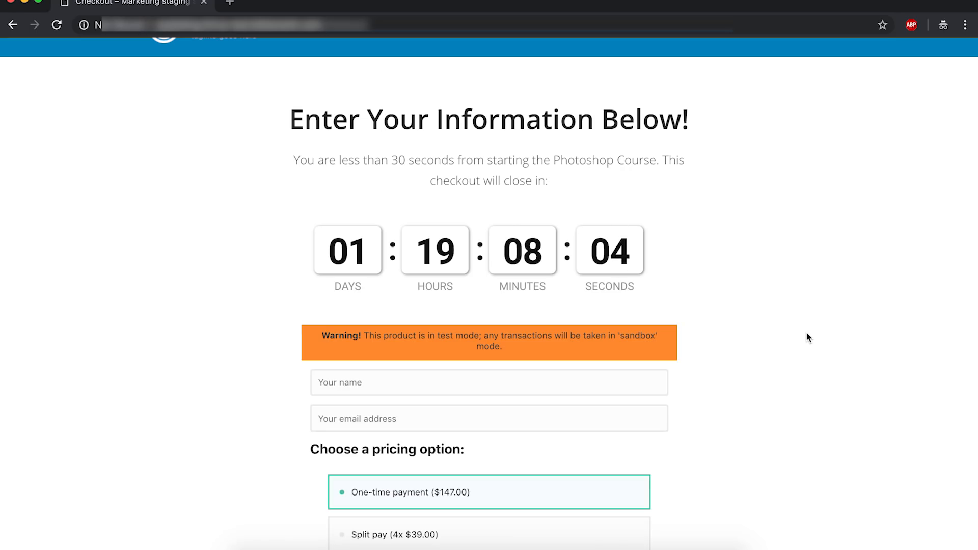
scroll(809, 338, down, 3)
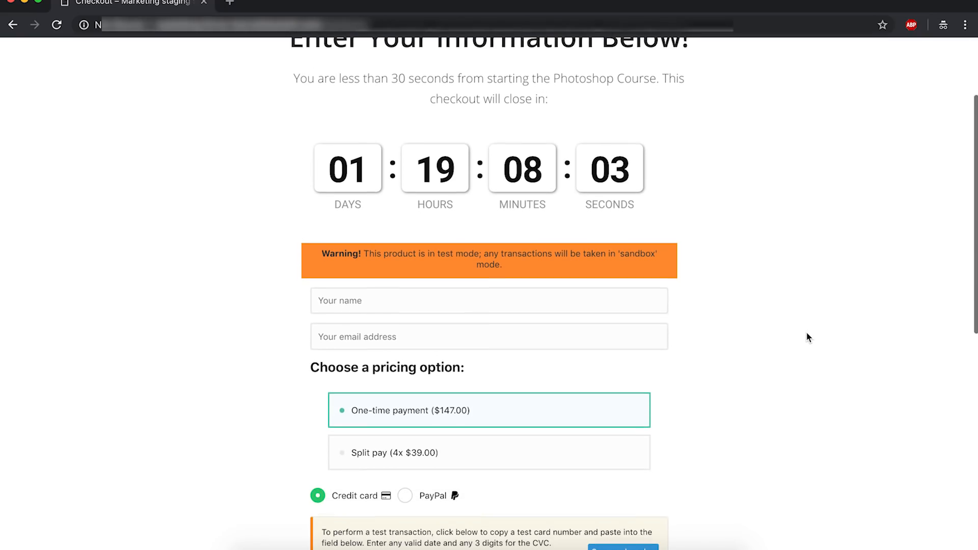
scroll(809, 338, down, 1)
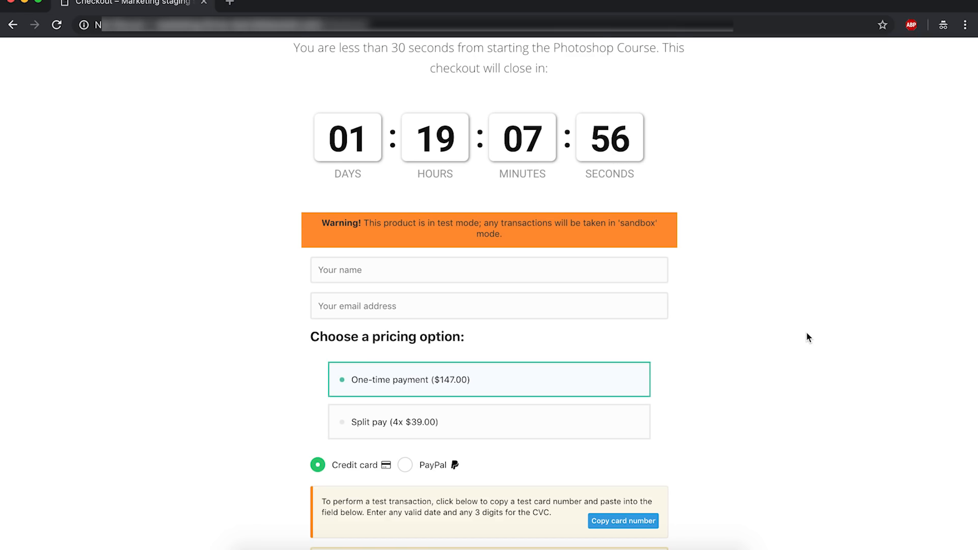
scroll(809, 338, up, 1)
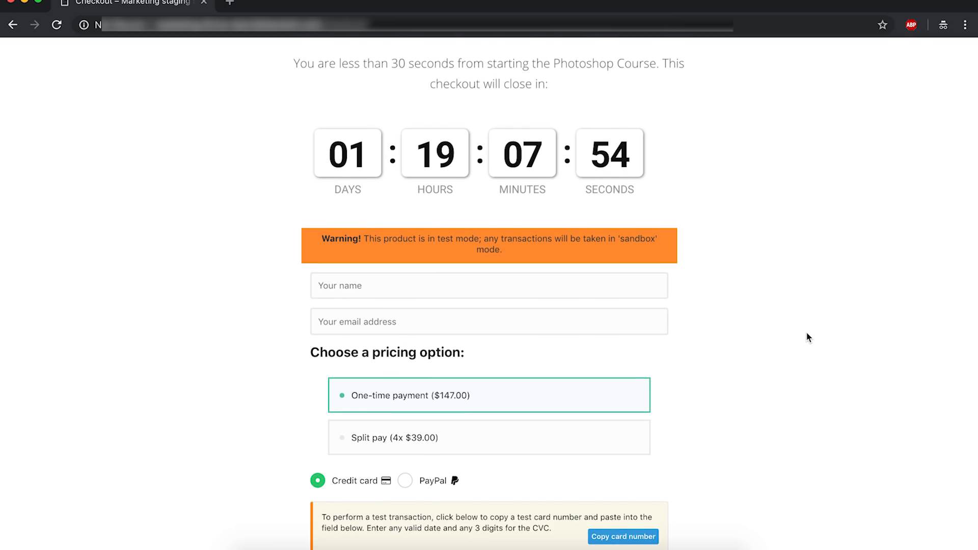